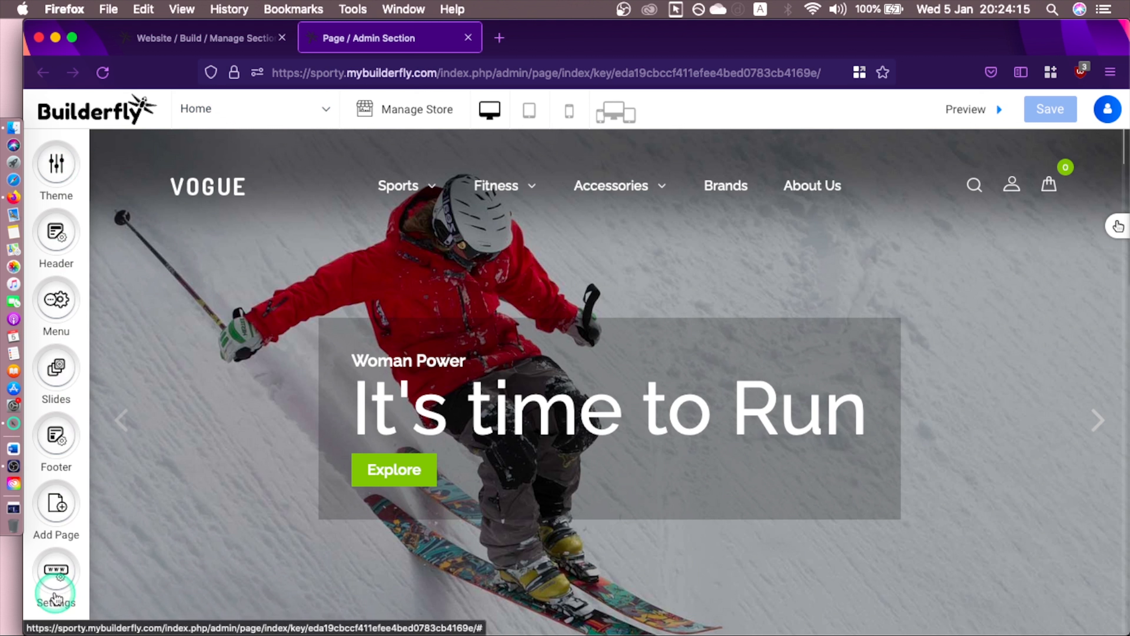
Apply the red color palette to the store theme.
click(57, 169)
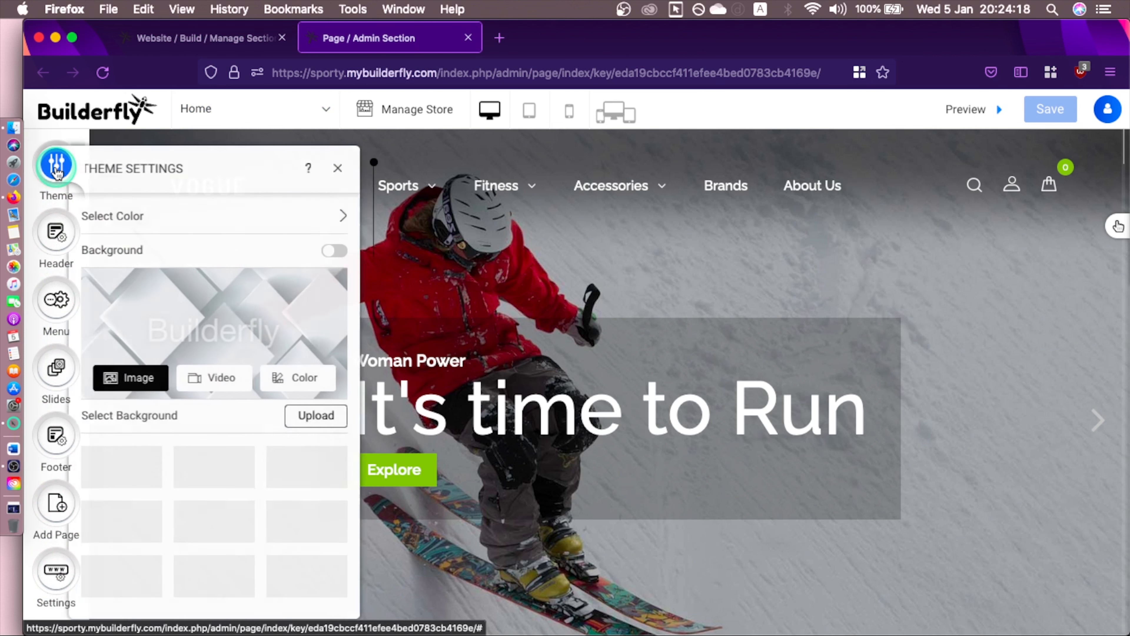
click(135, 226)
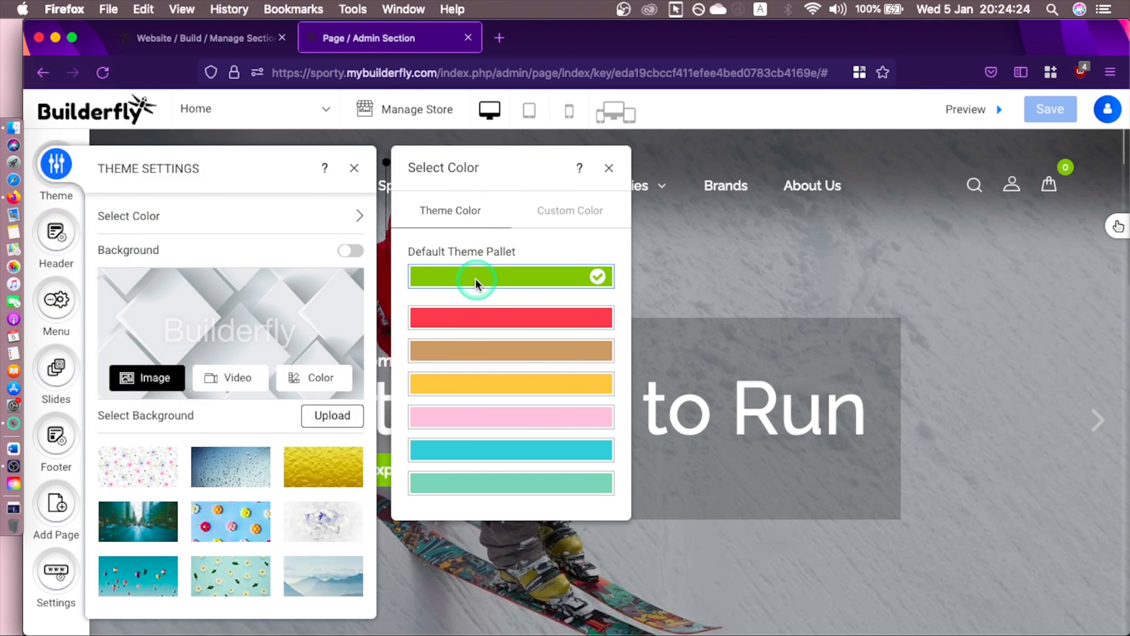
click(487, 320)
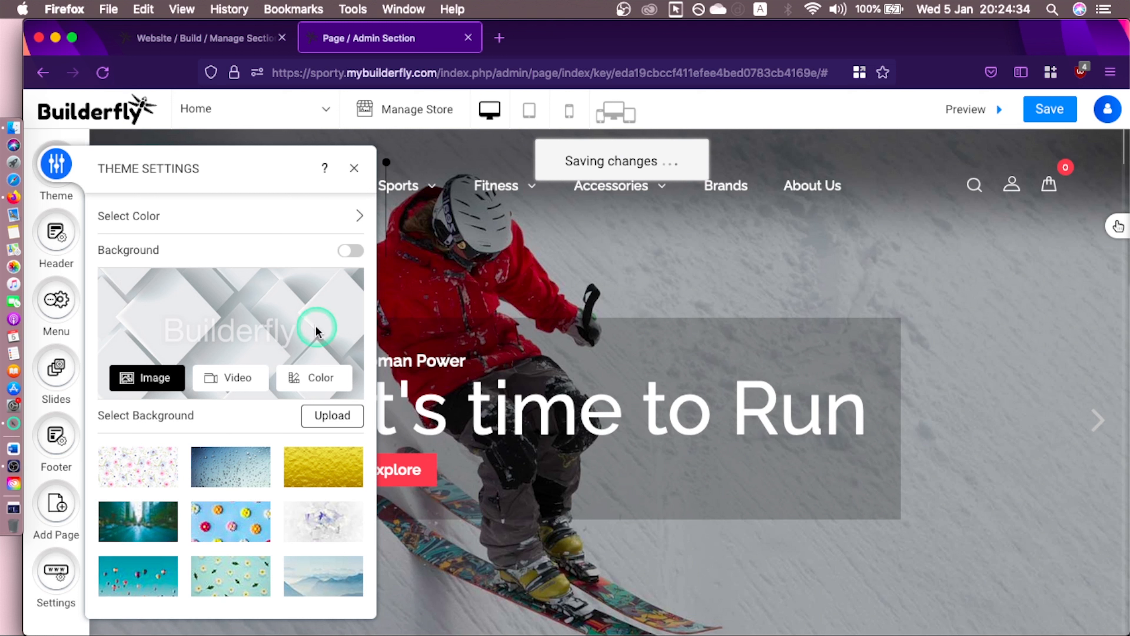
Set the theme's custom Button Hover Background color to hex 729617.
click(345, 217)
click(562, 211)
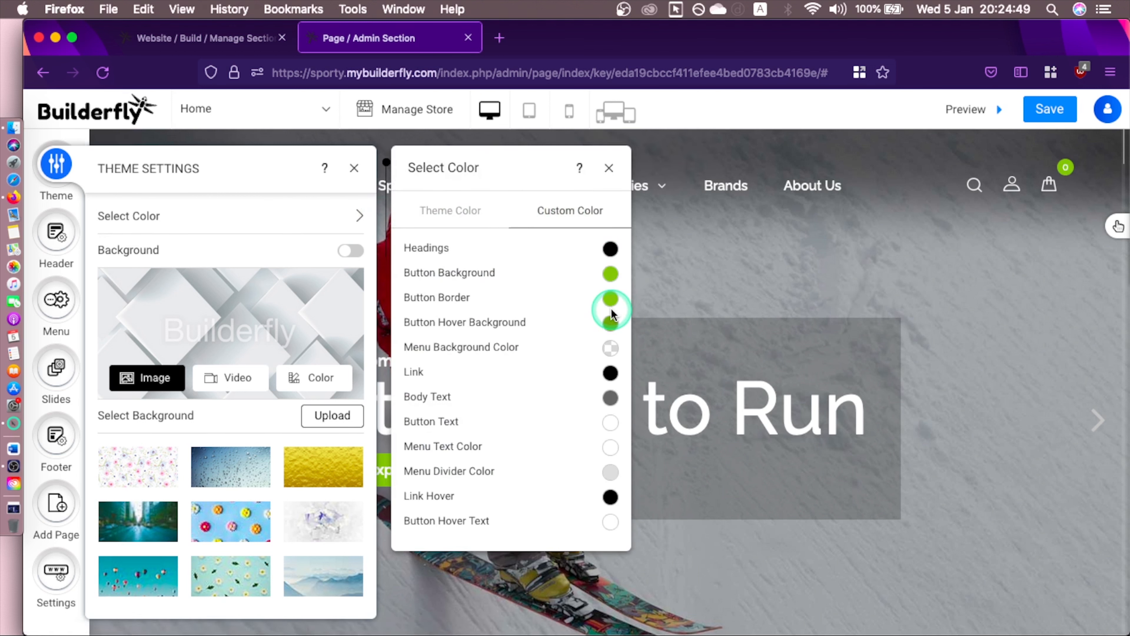
click(611, 324)
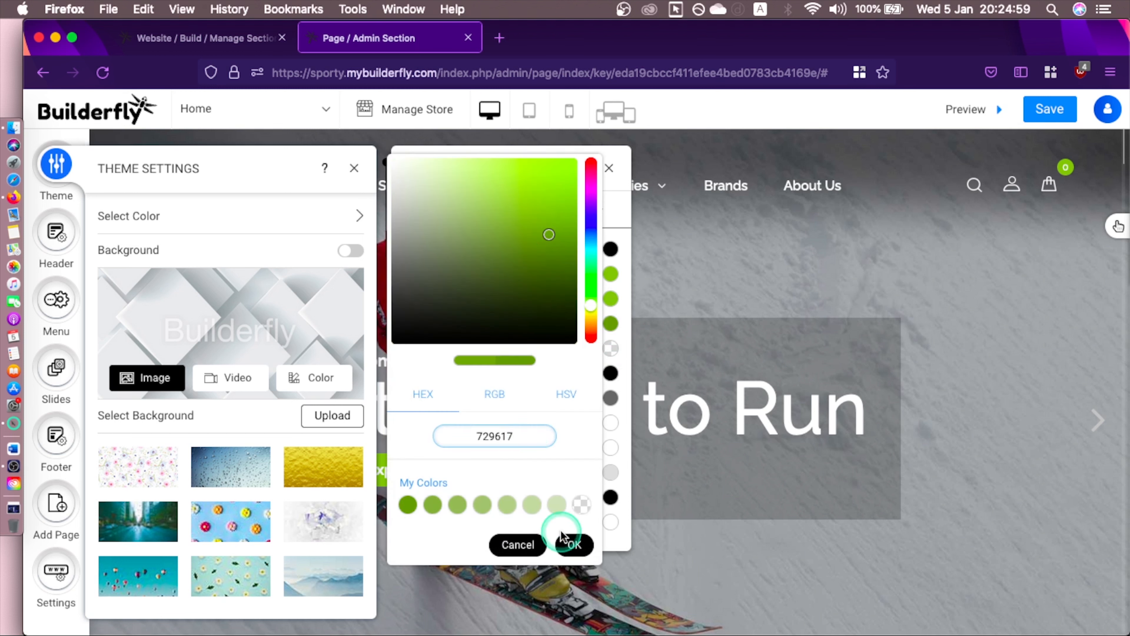
click(574, 544)
Enable the theme background, open the file chooser for uploading a background image, and cancel it.
click(266, 271)
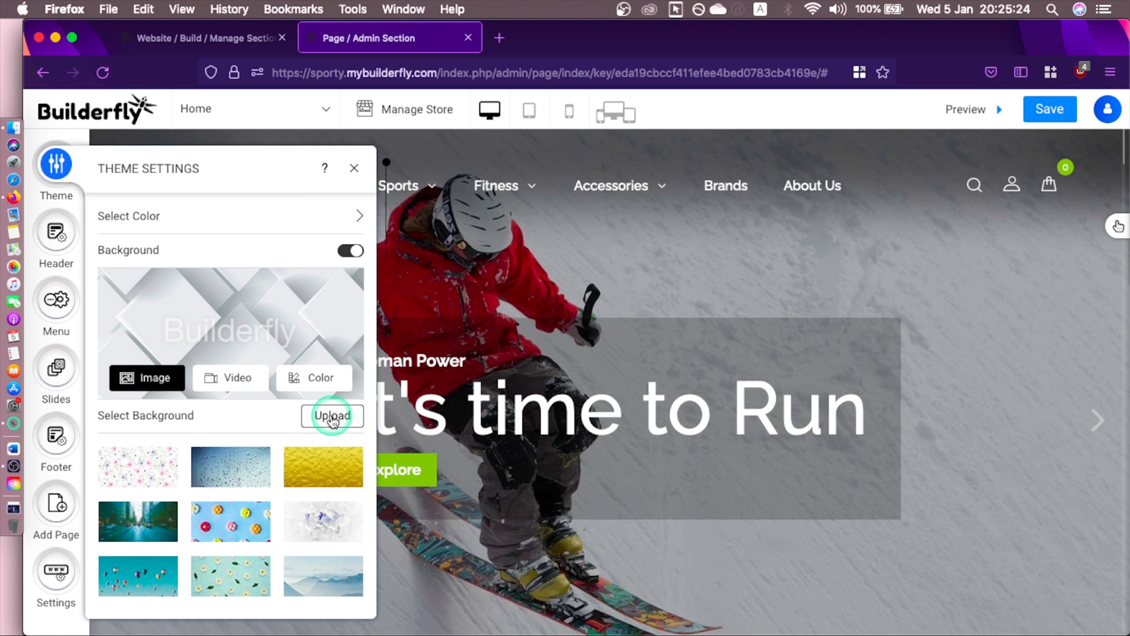
click(348, 429)
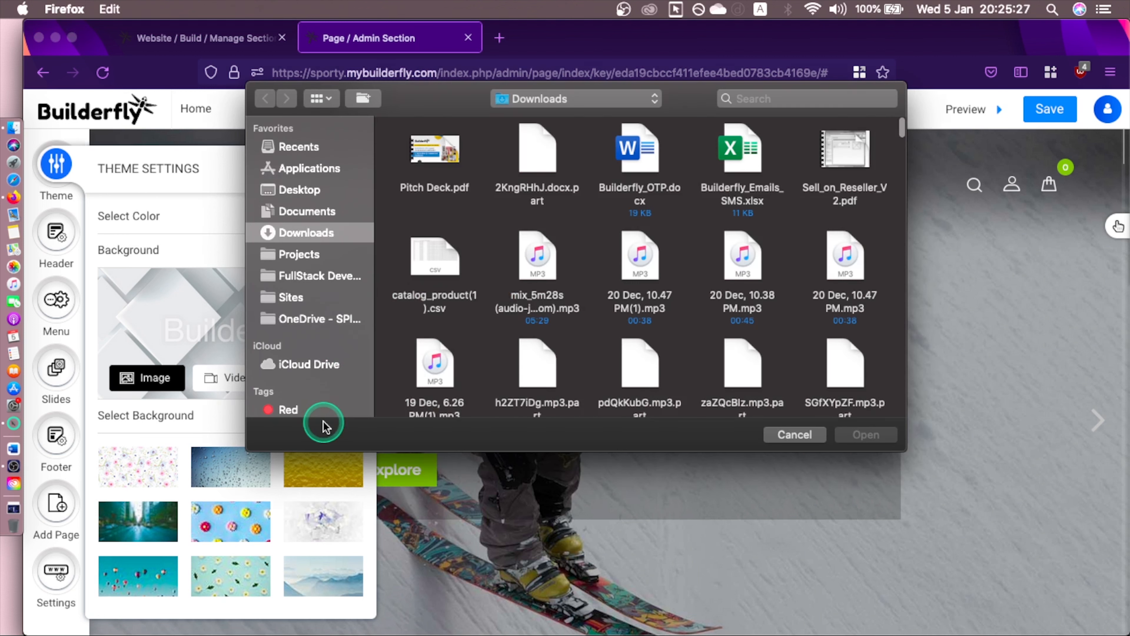
click(794, 434)
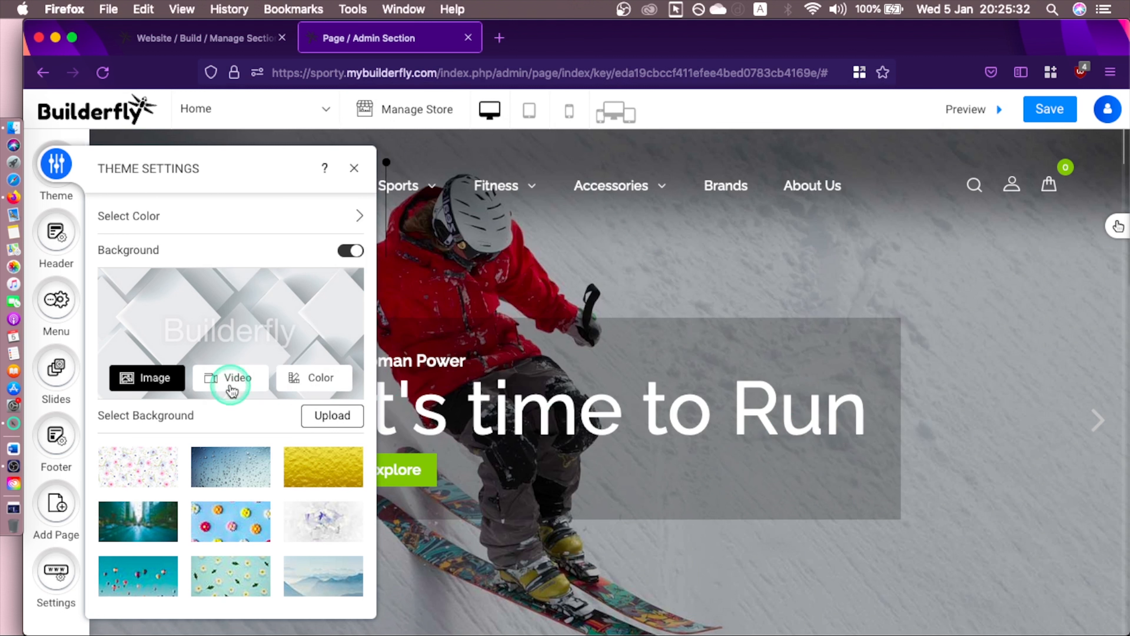
Examine the video background options, including the YouTube link and the video upload chooser.
click(232, 383)
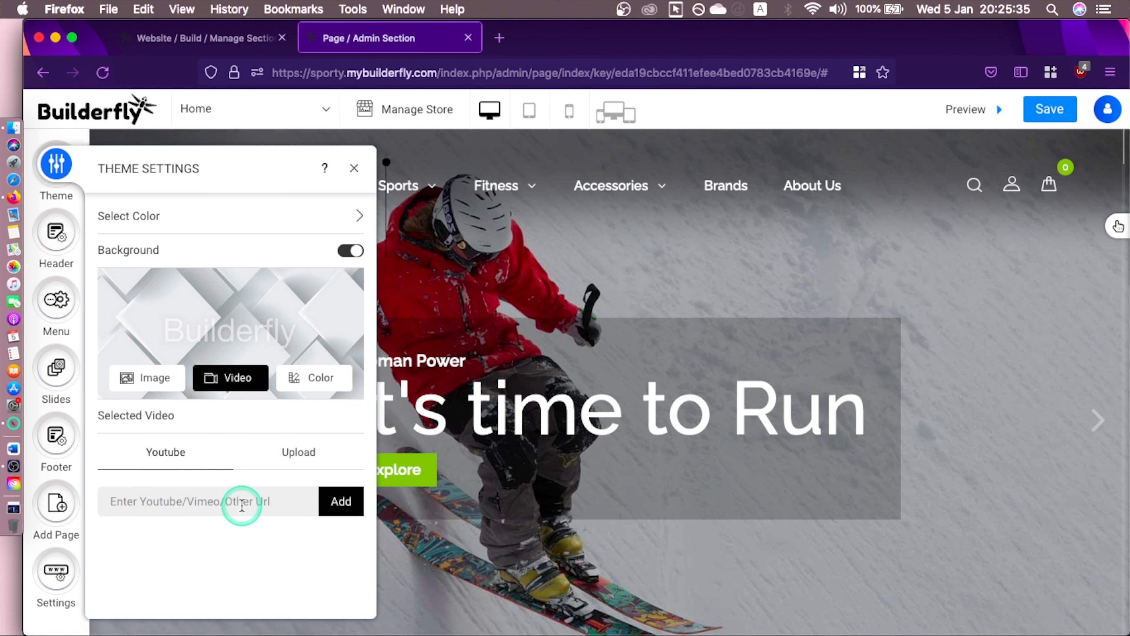
click(306, 455)
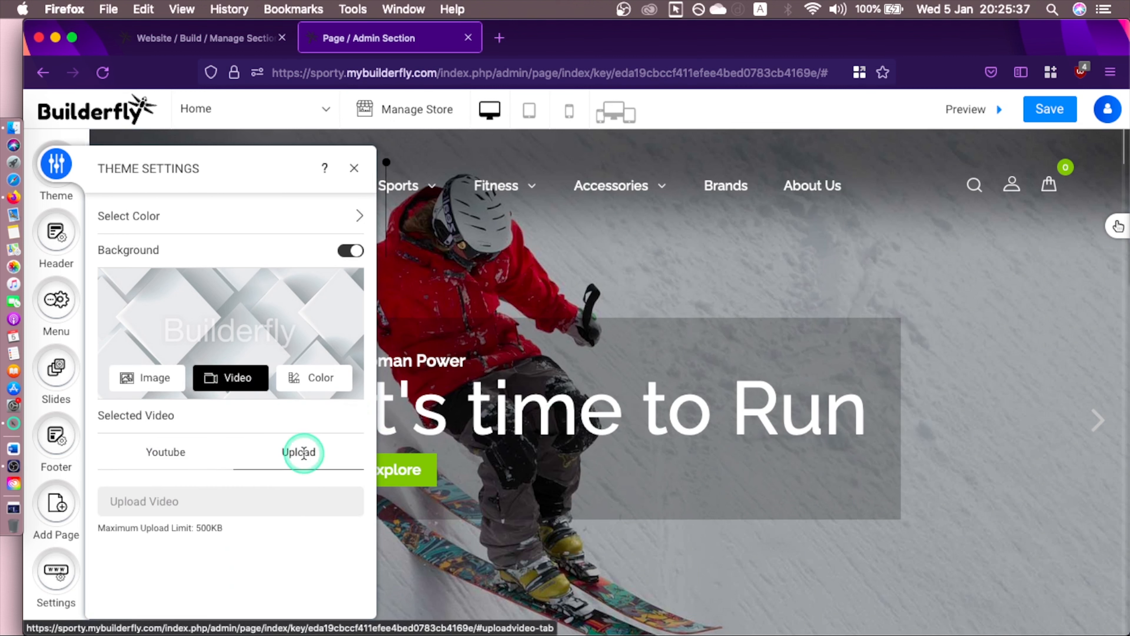
click(249, 502)
click(769, 436)
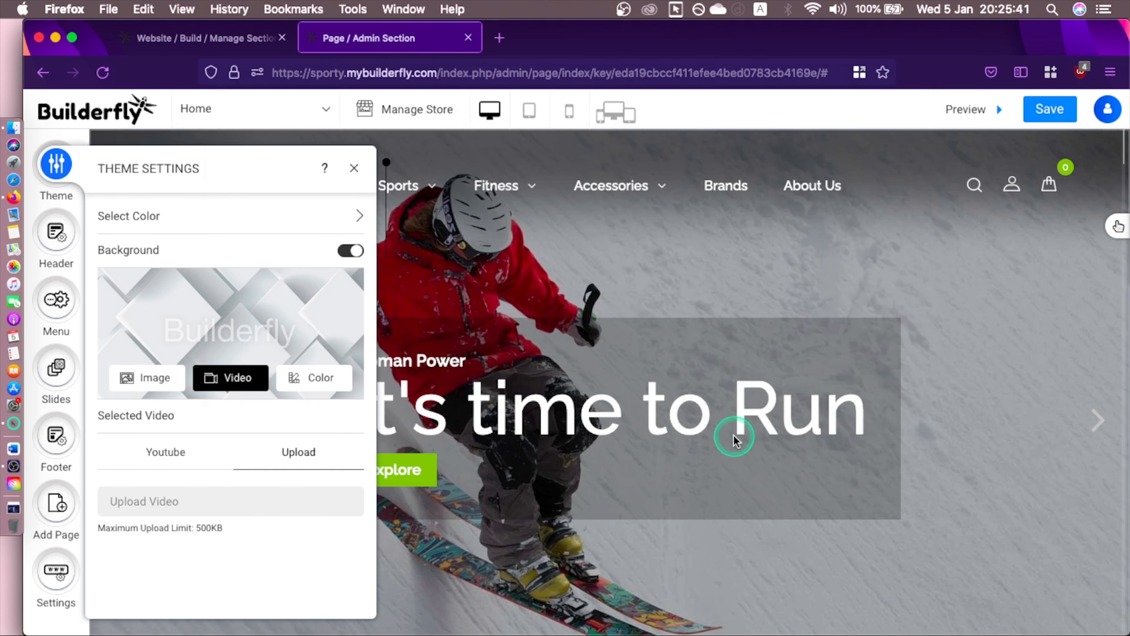
Browse the available background color swatches and turn the theme background off.
click(315, 377)
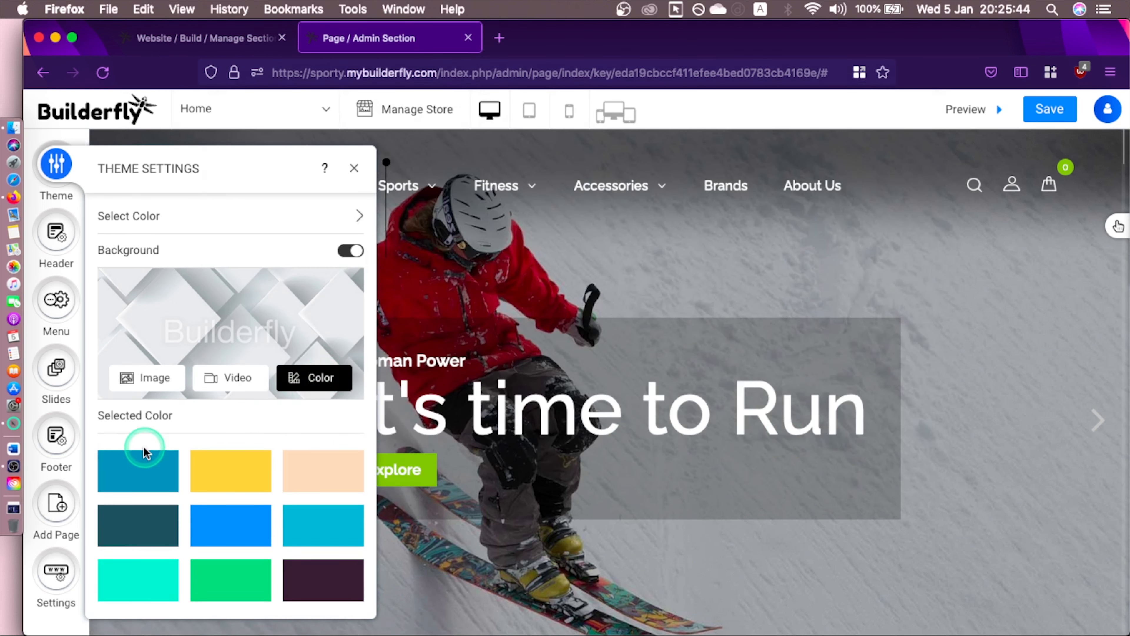
scroll(190, 440, down, 15)
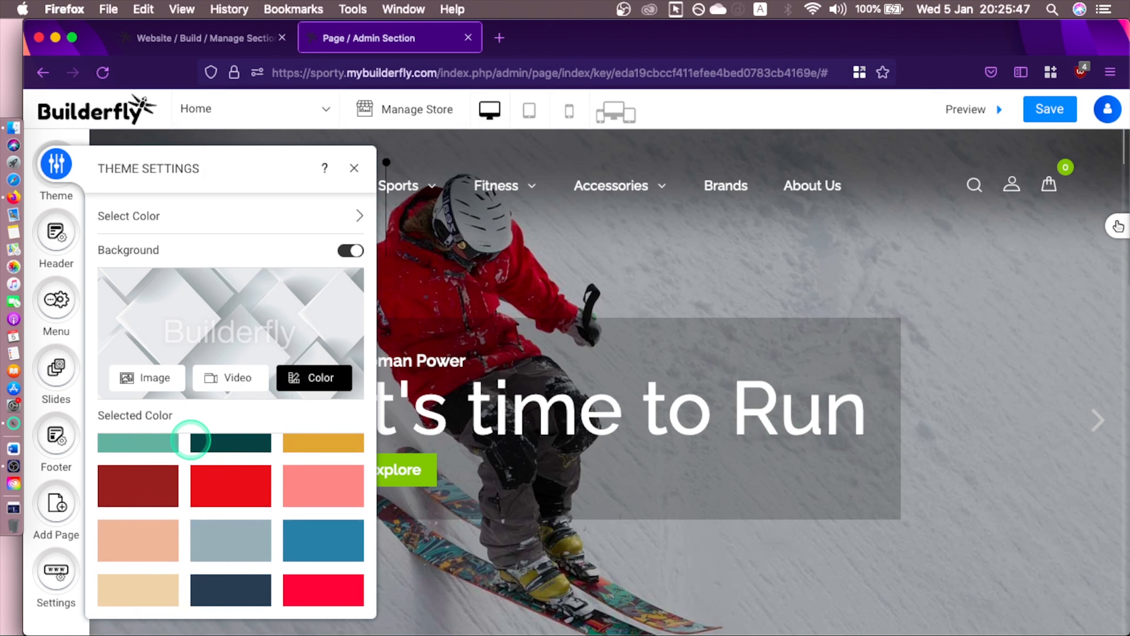
scroll(191, 439, down, 8)
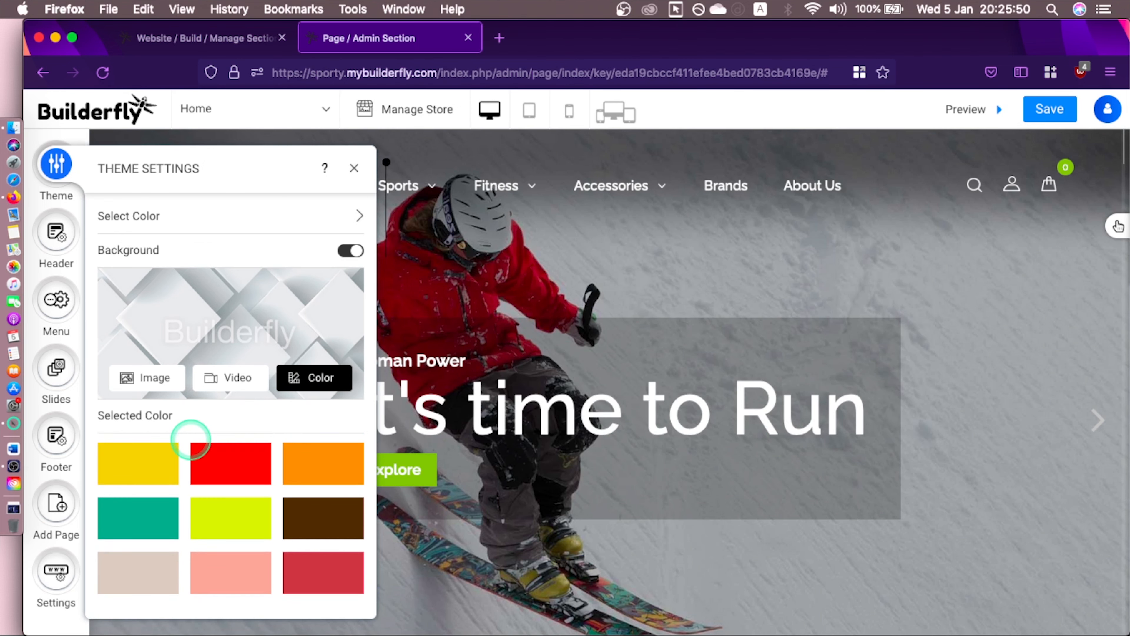
scroll(190, 439, down, 8)
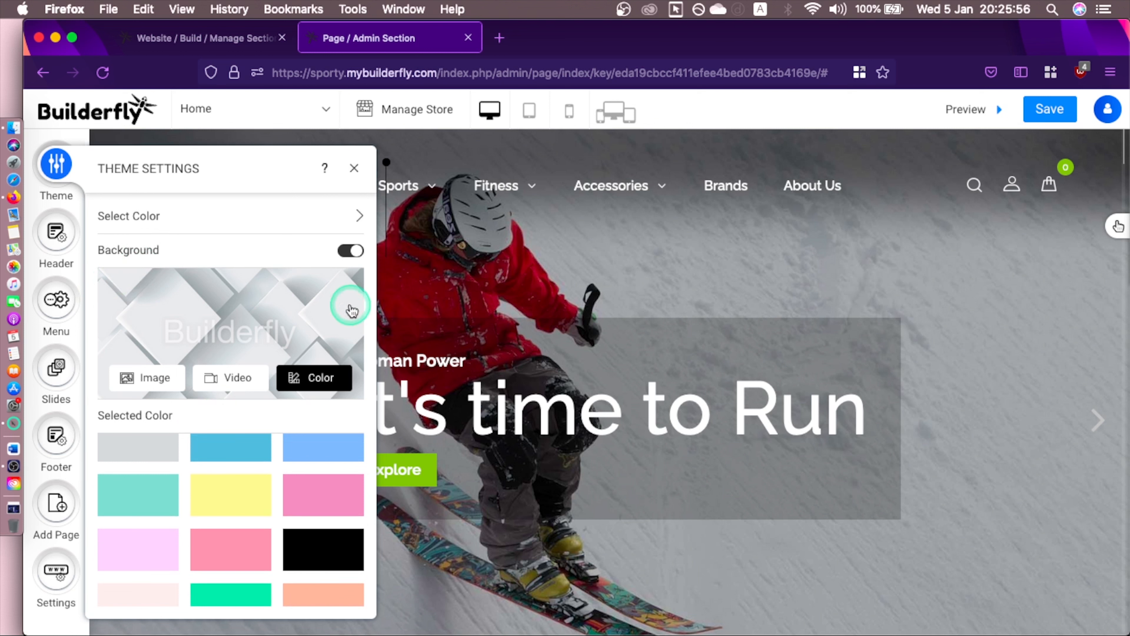
click(351, 250)
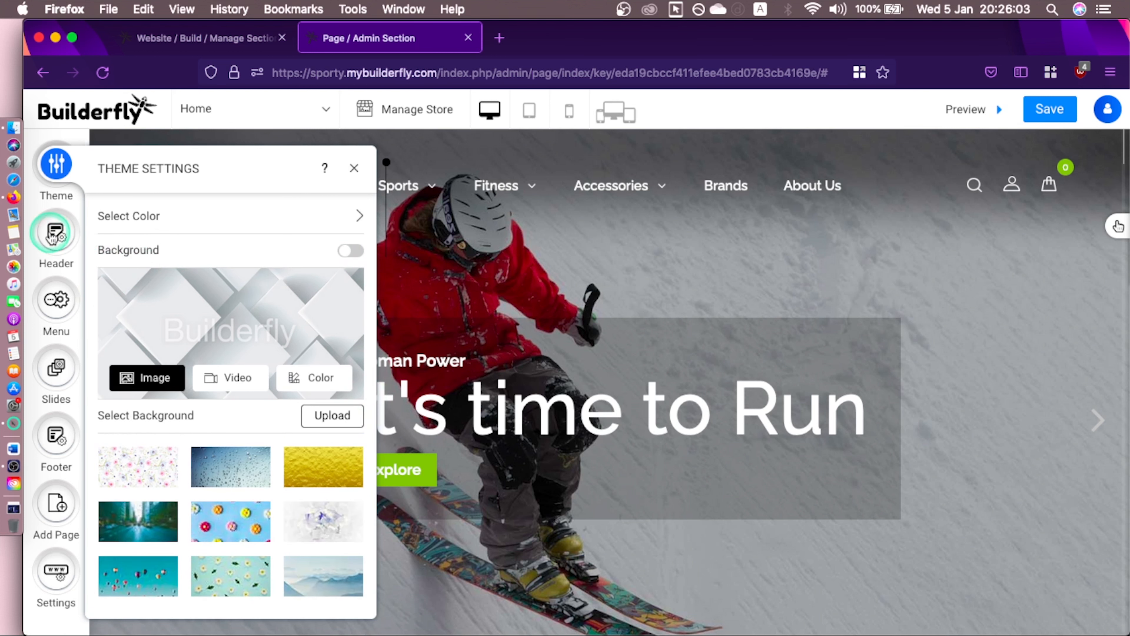
Try the header template with a wide store search box, and reapply the default header template.
click(56, 236)
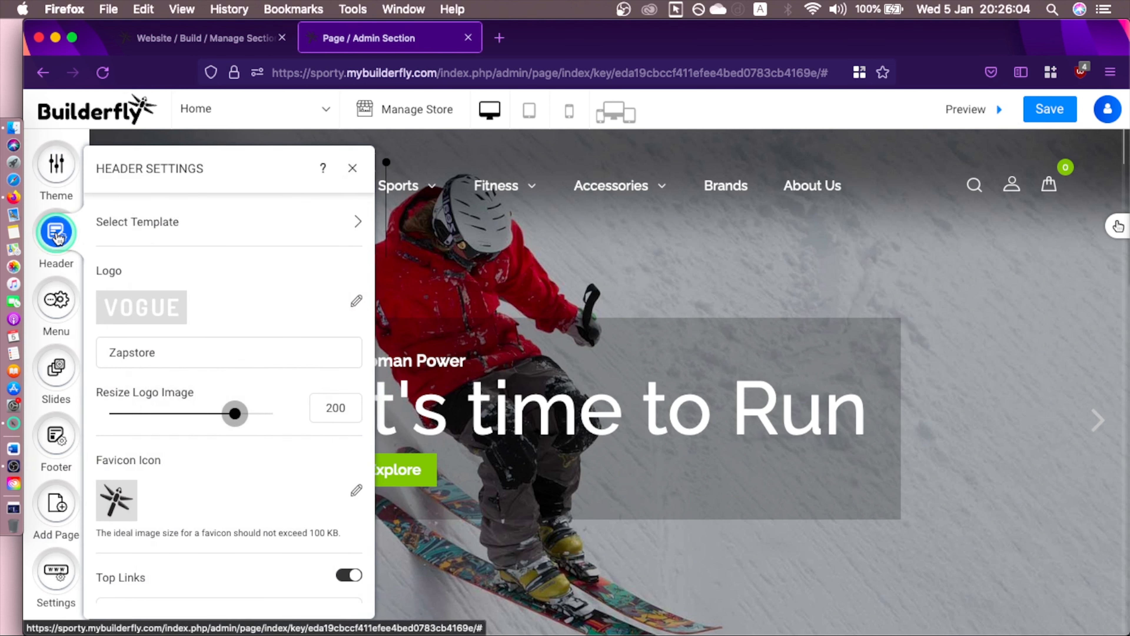
click(249, 233)
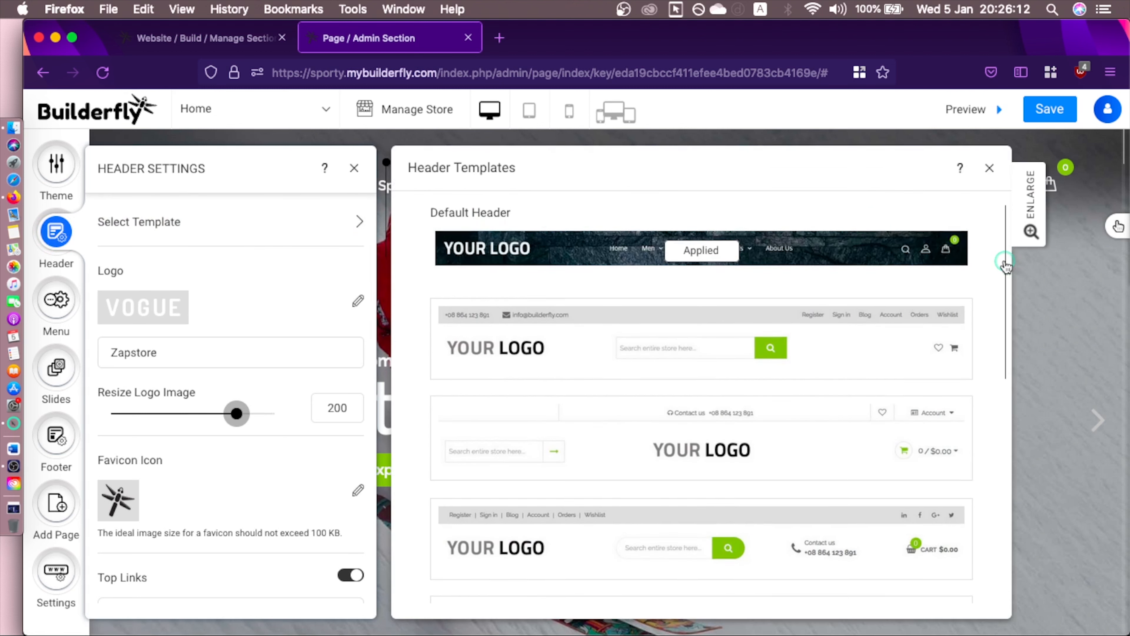
drag(1004, 258, 988, 436)
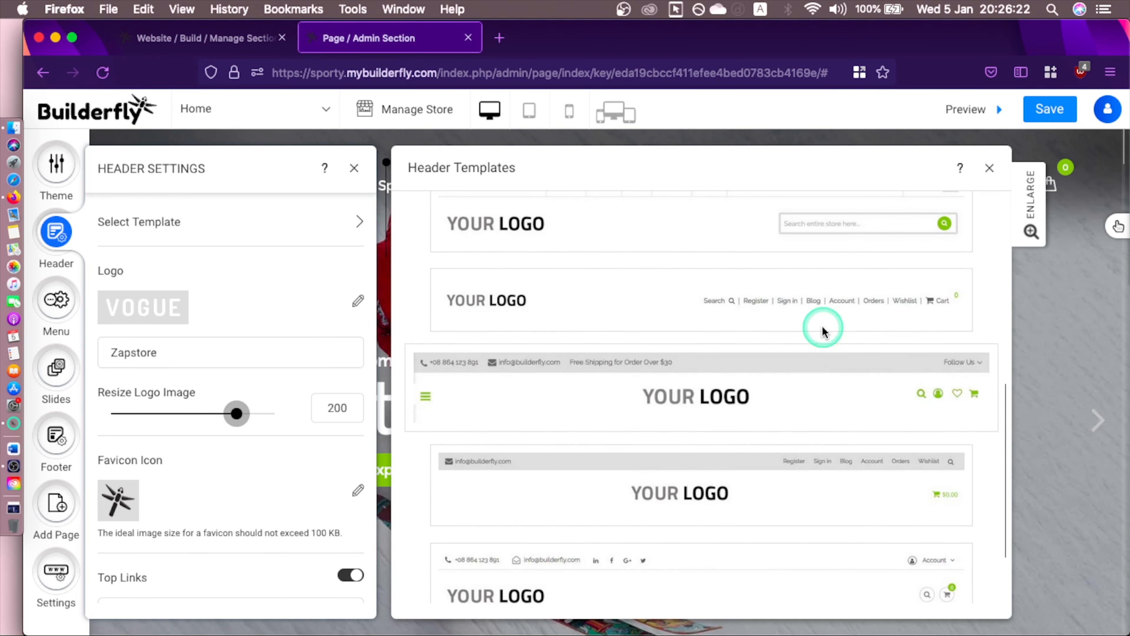
click(793, 246)
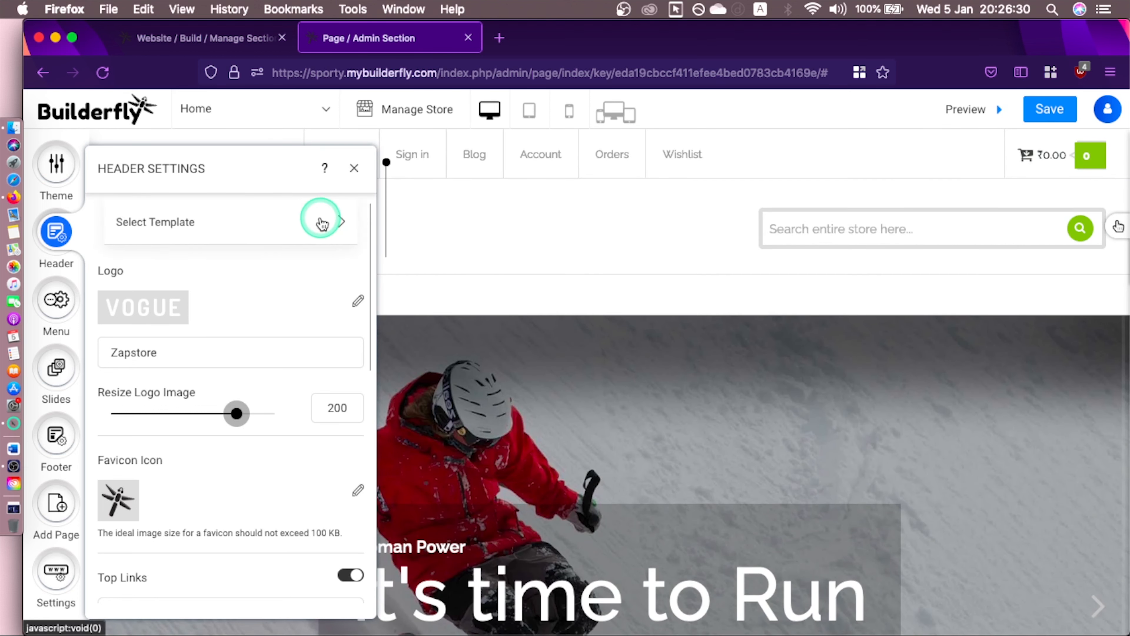
click(321, 222)
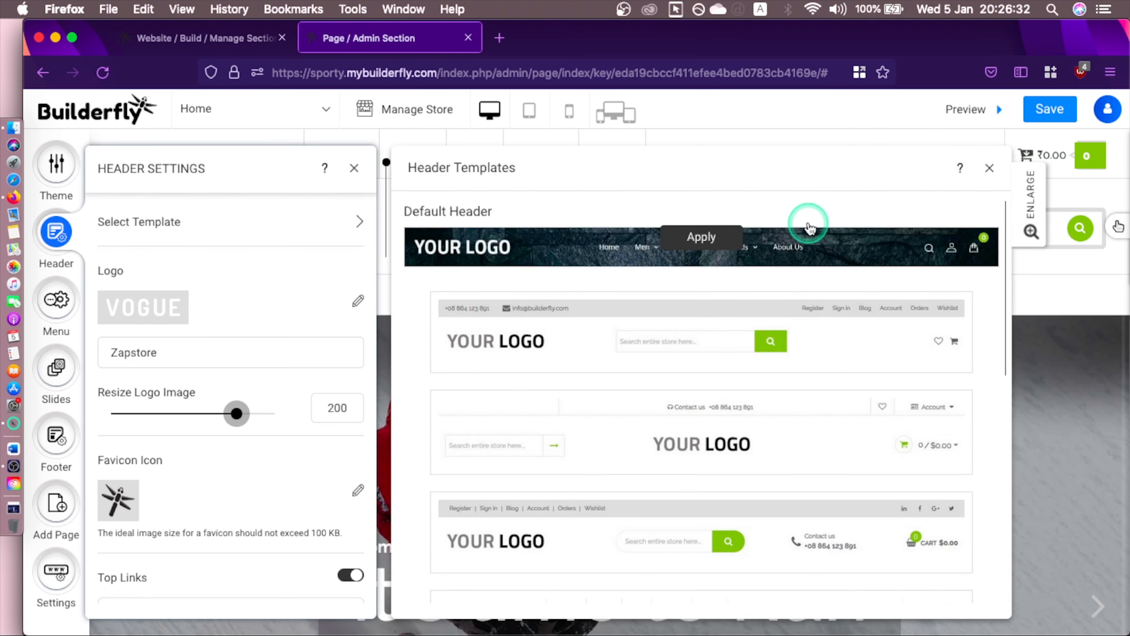
click(784, 229)
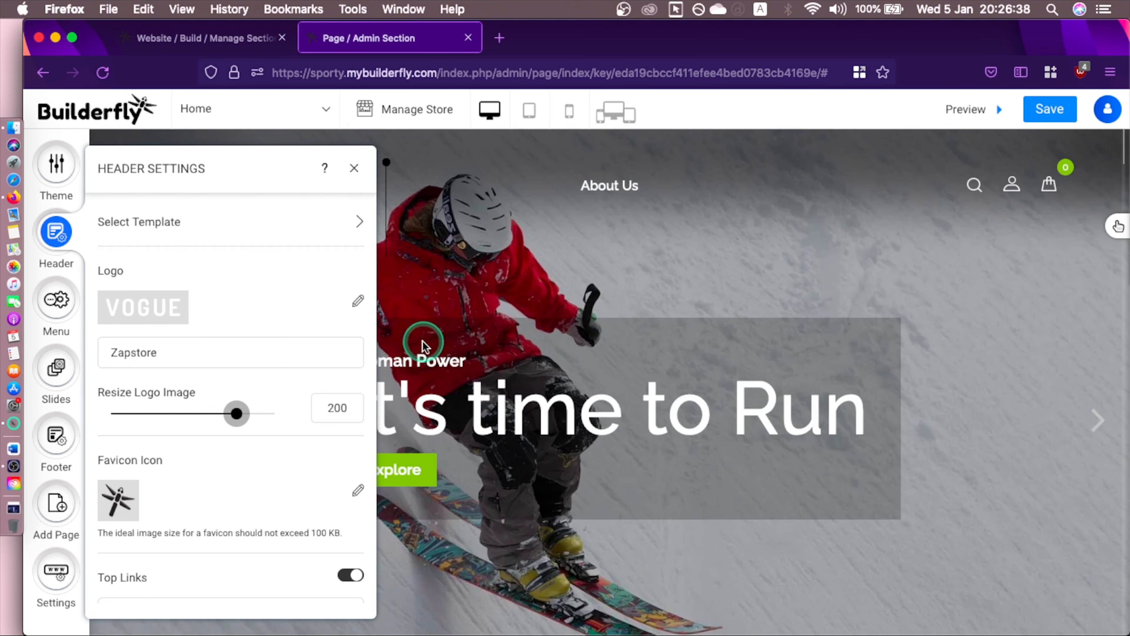
Try the Builderfly logo and another gallery logo in the header, and look at the logo upload chooser.
click(358, 300)
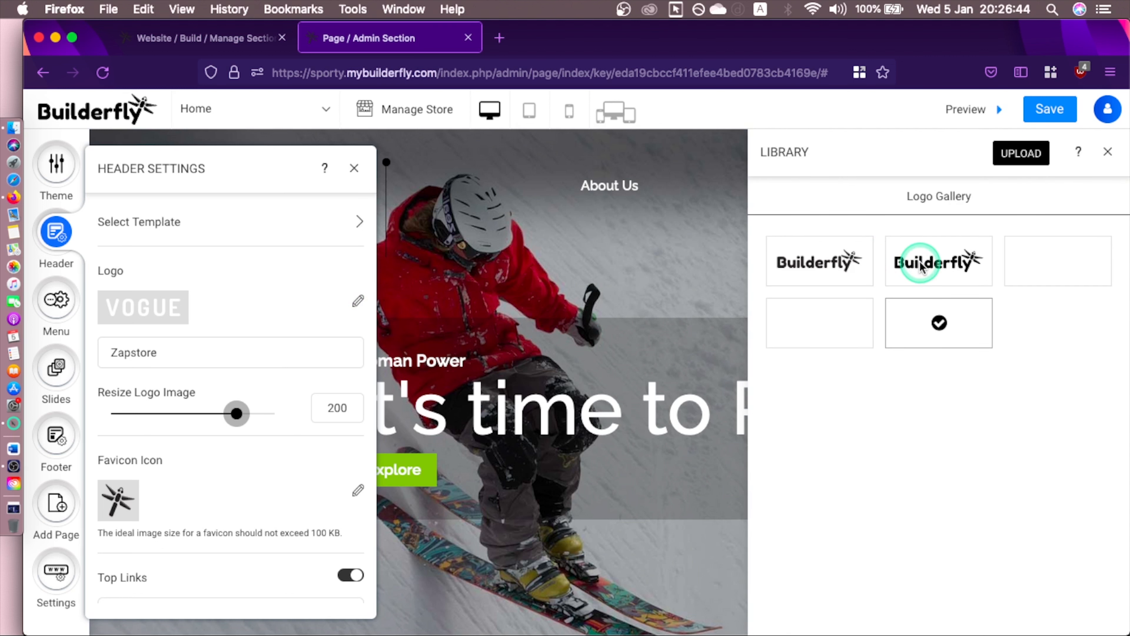
click(931, 266)
click(1021, 153)
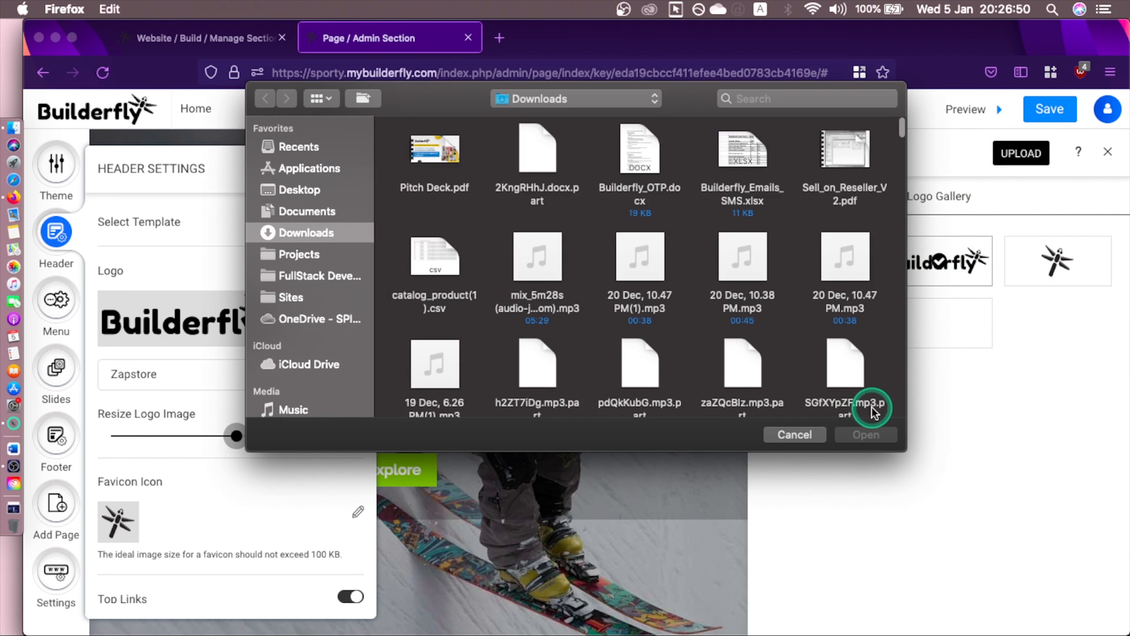
click(801, 432)
click(823, 323)
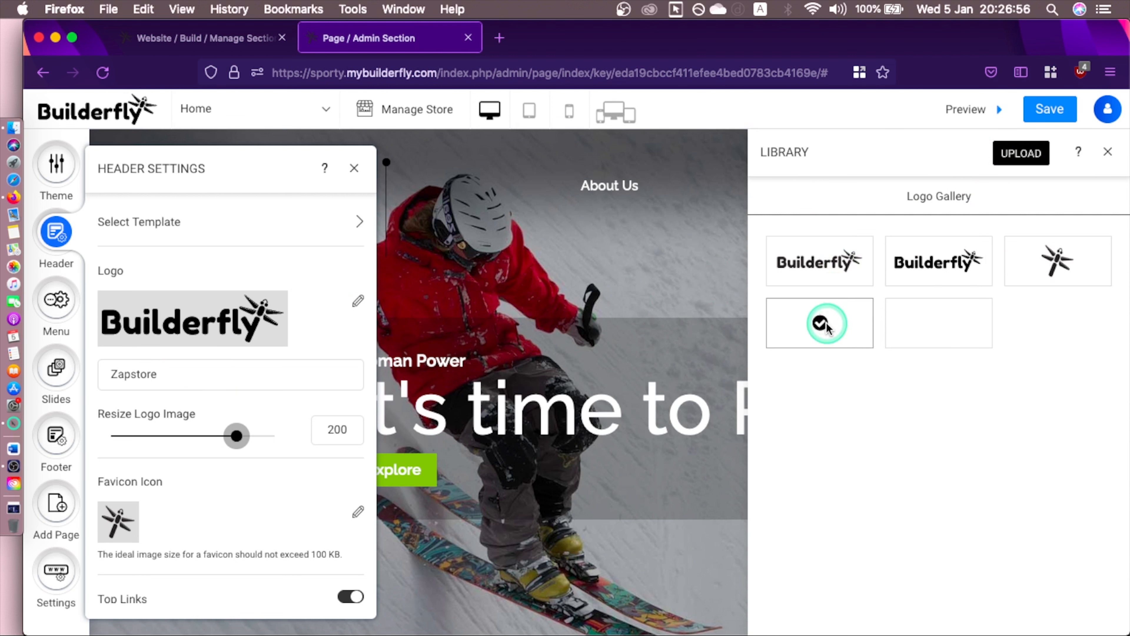
Reduce the header logo image size to 190 and finally to 160.
double_click(158, 353)
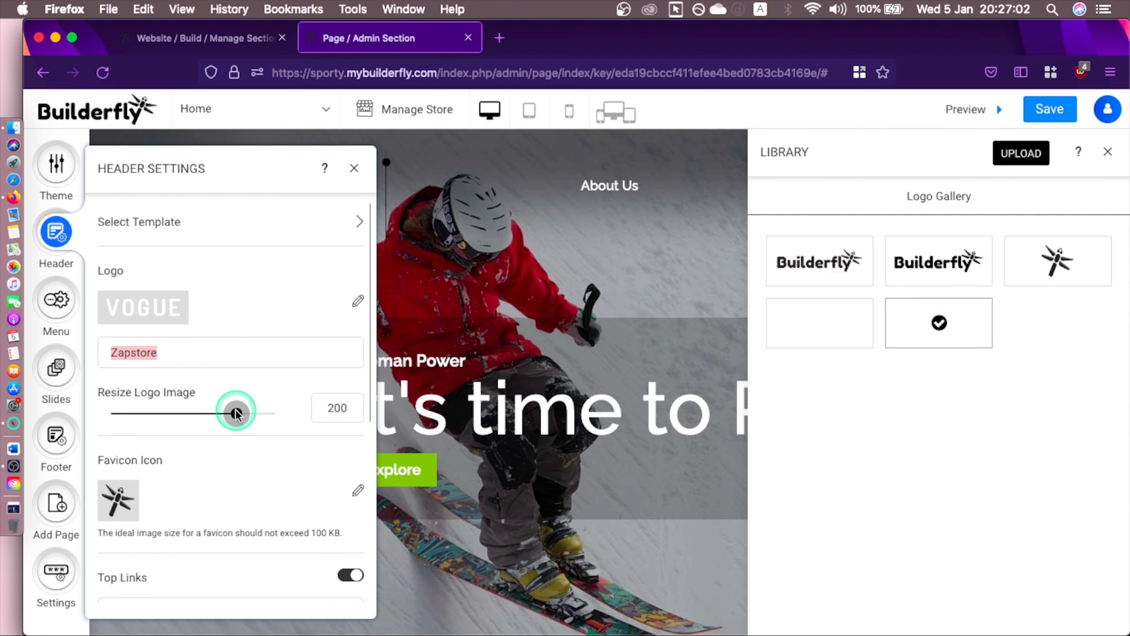
mouse_move(237, 413)
mouse_down()
mouse_move(189, 413)
mouse_move(224, 414)
mouse_up()
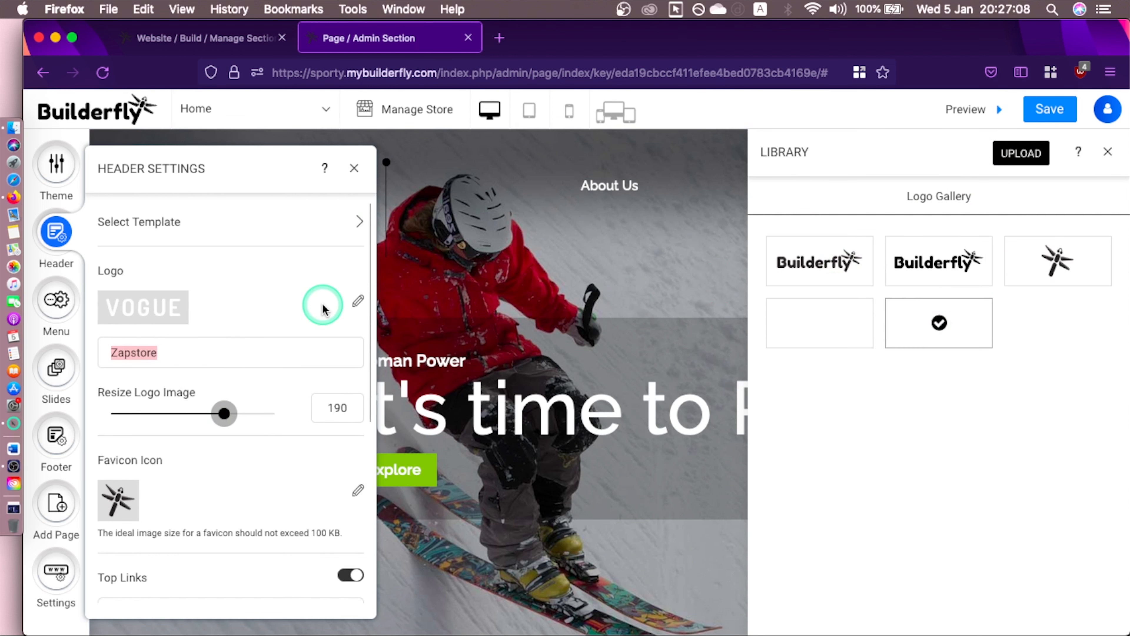
click(354, 167)
click(56, 232)
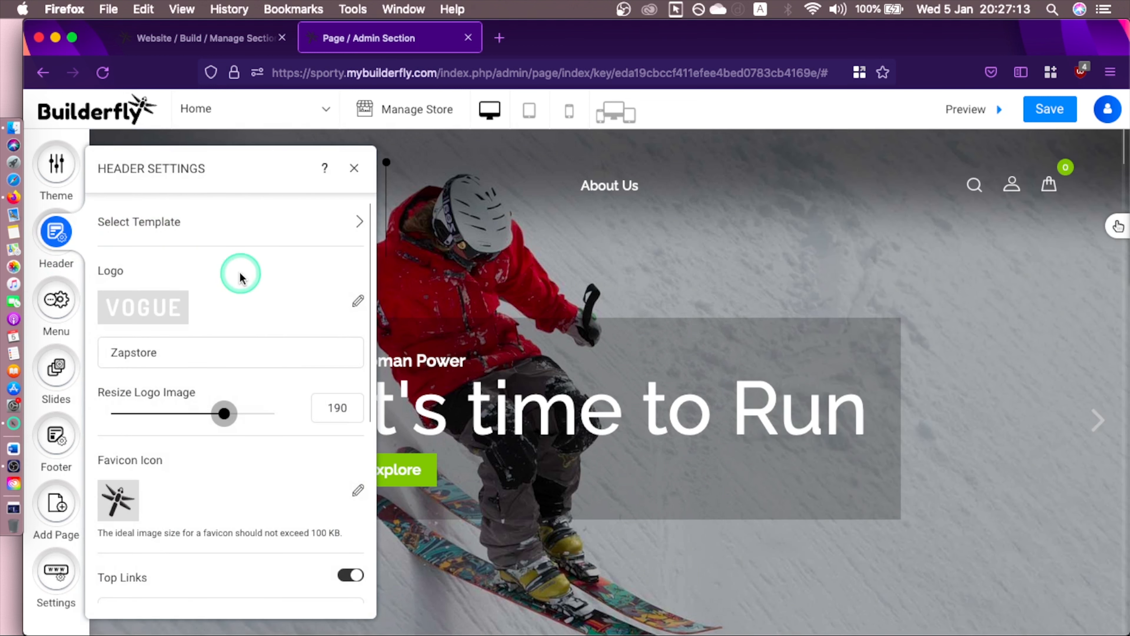
drag(223, 413, 186, 413)
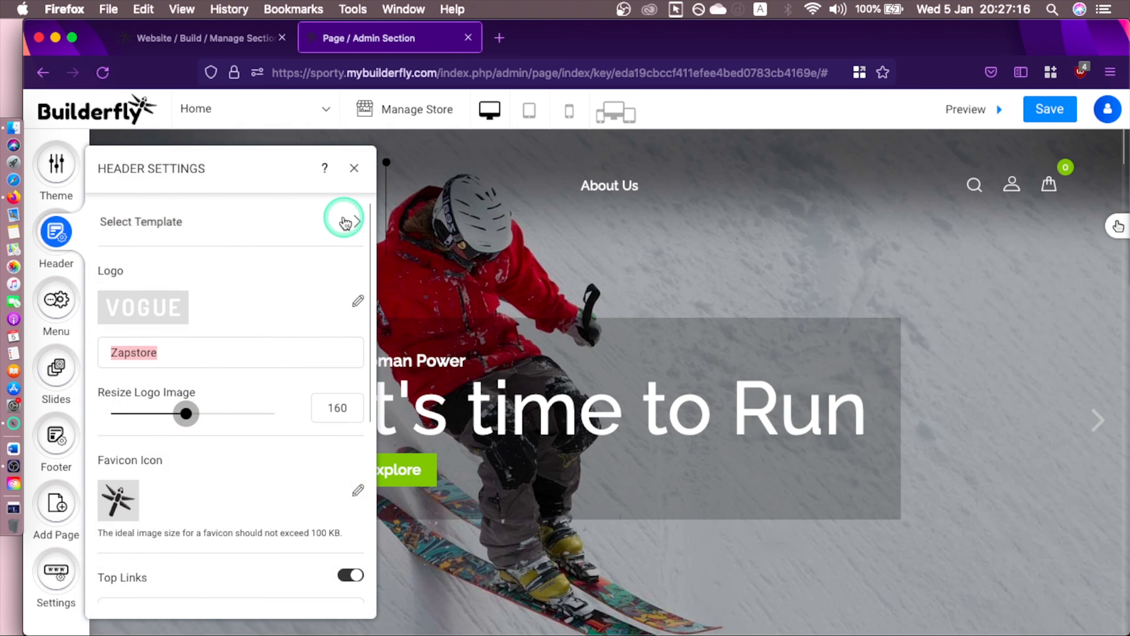
Open the favicon icon for editing and cancel without choosing a new image.
scroll(371, 280, down, 10)
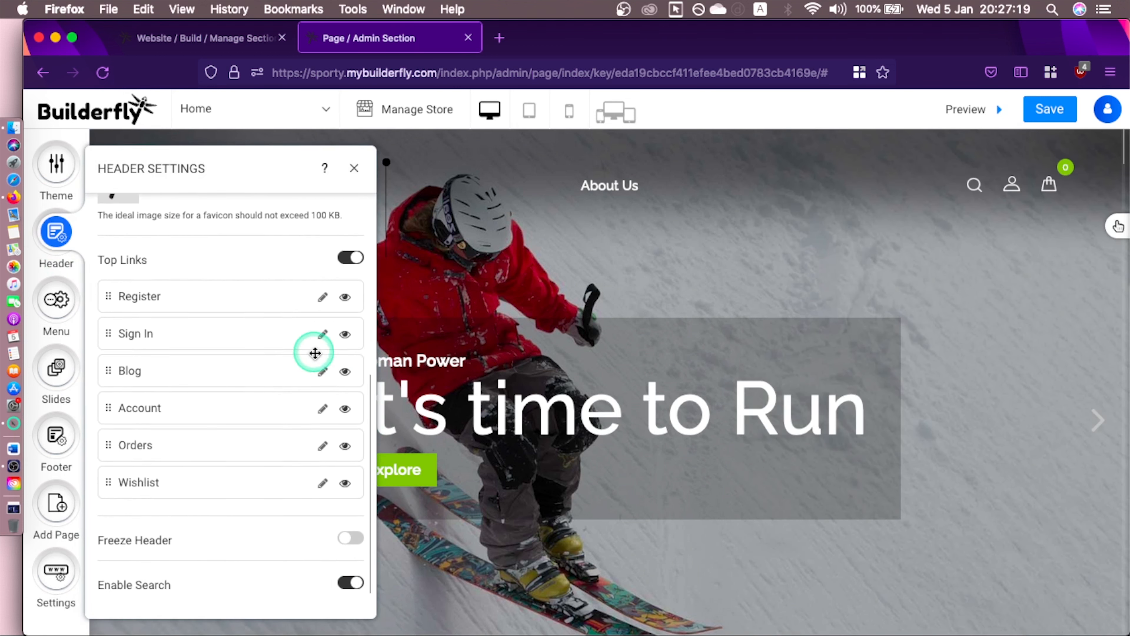
scroll(354, 231, up, 5)
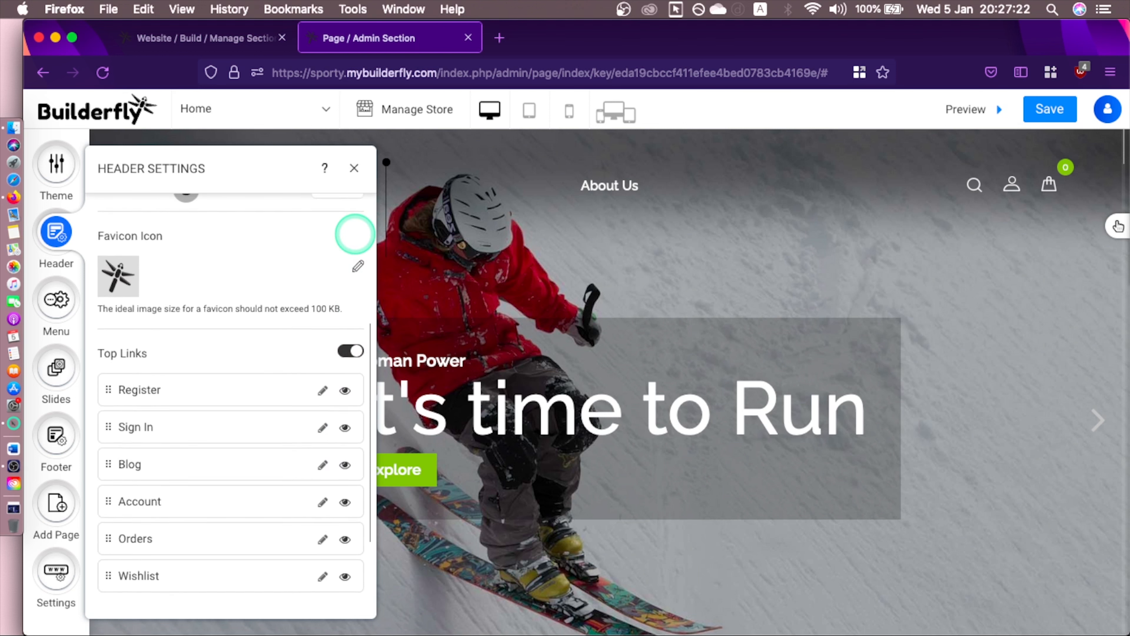
click(355, 268)
click(790, 427)
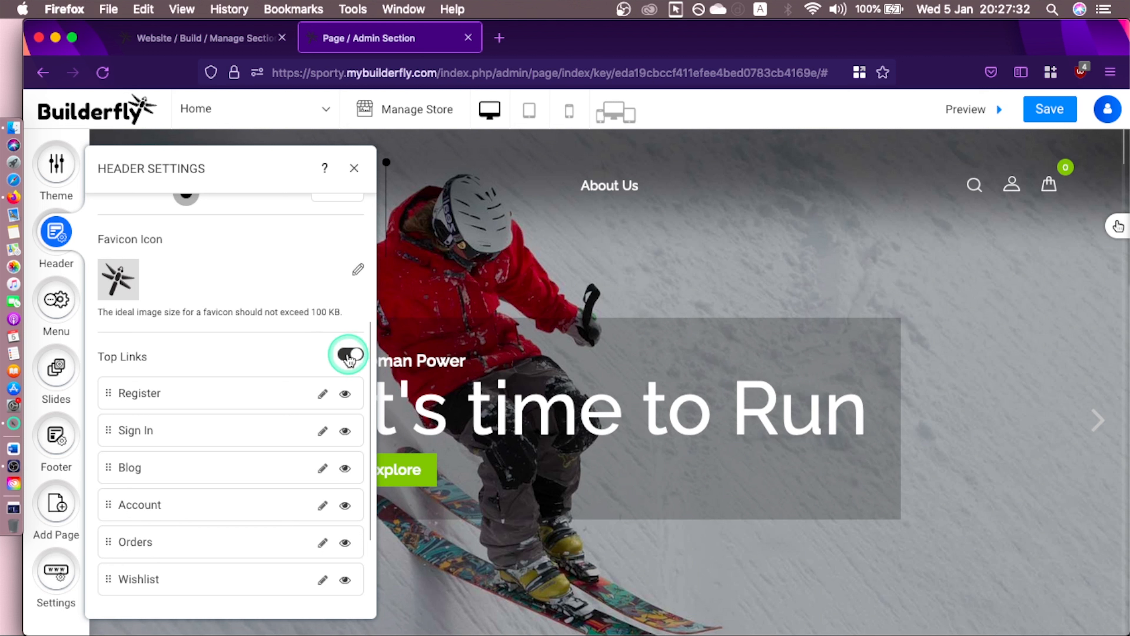
Turn the header's Top Links off and back on.
click(350, 355)
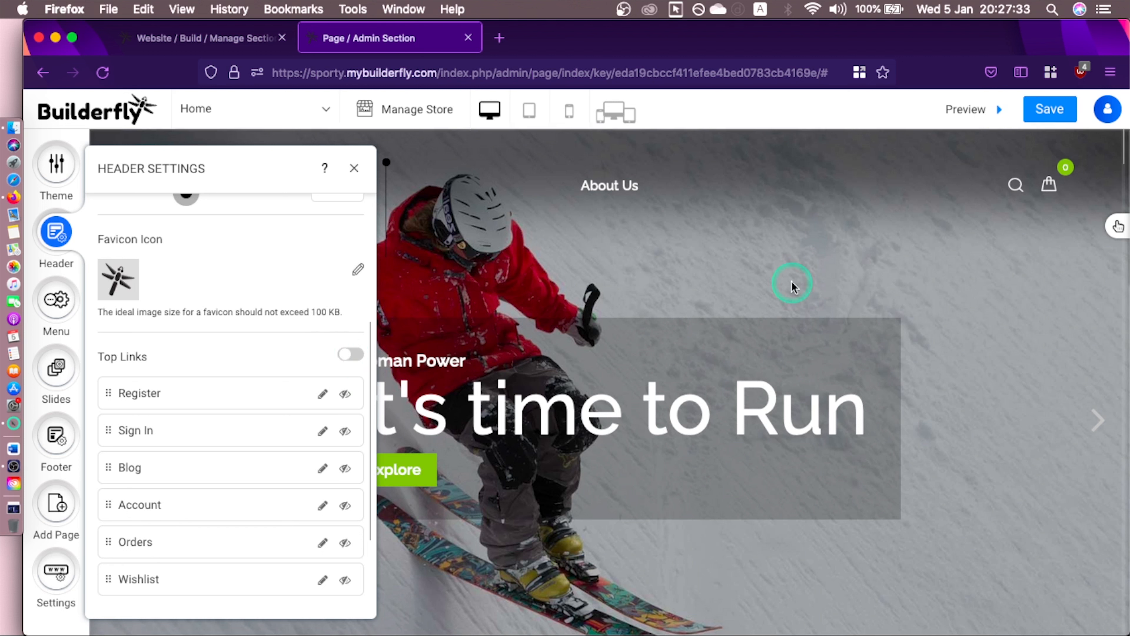
click(358, 356)
Open the Register top link for editing and close it again.
scroll(369, 365, down, 4)
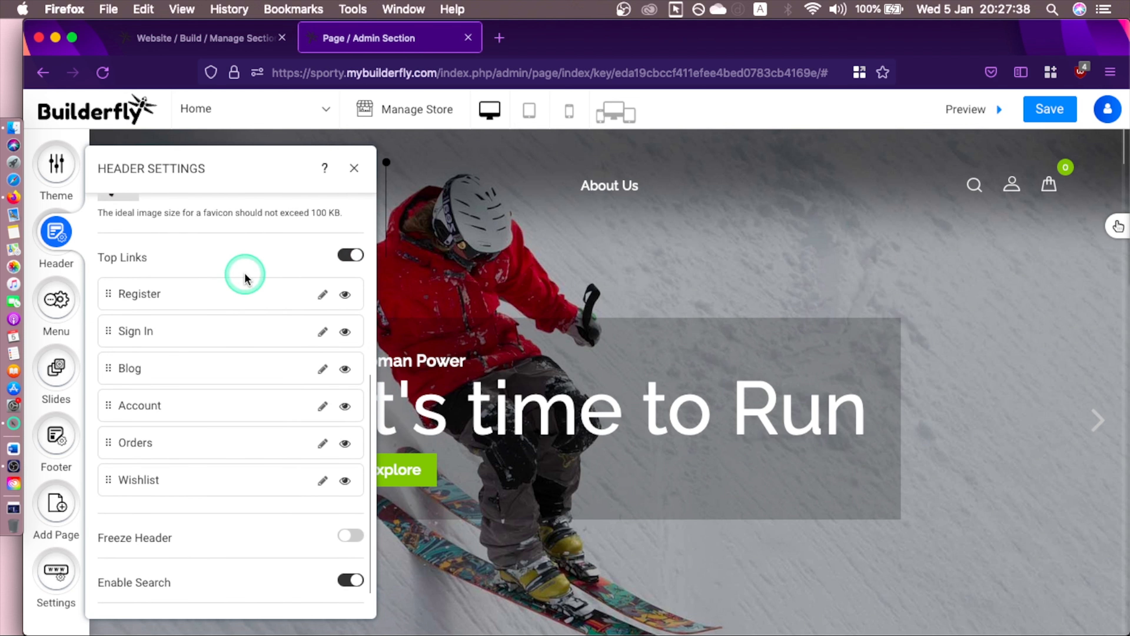
click(323, 295)
click(324, 294)
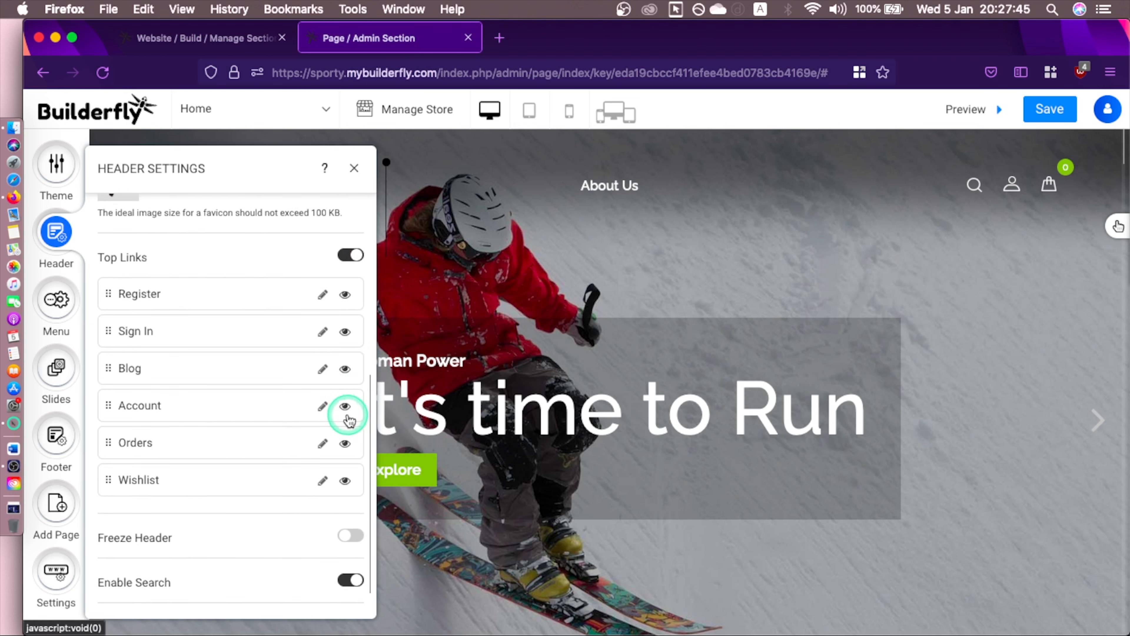
Turn the Freeze Header option on and back off.
click(353, 536)
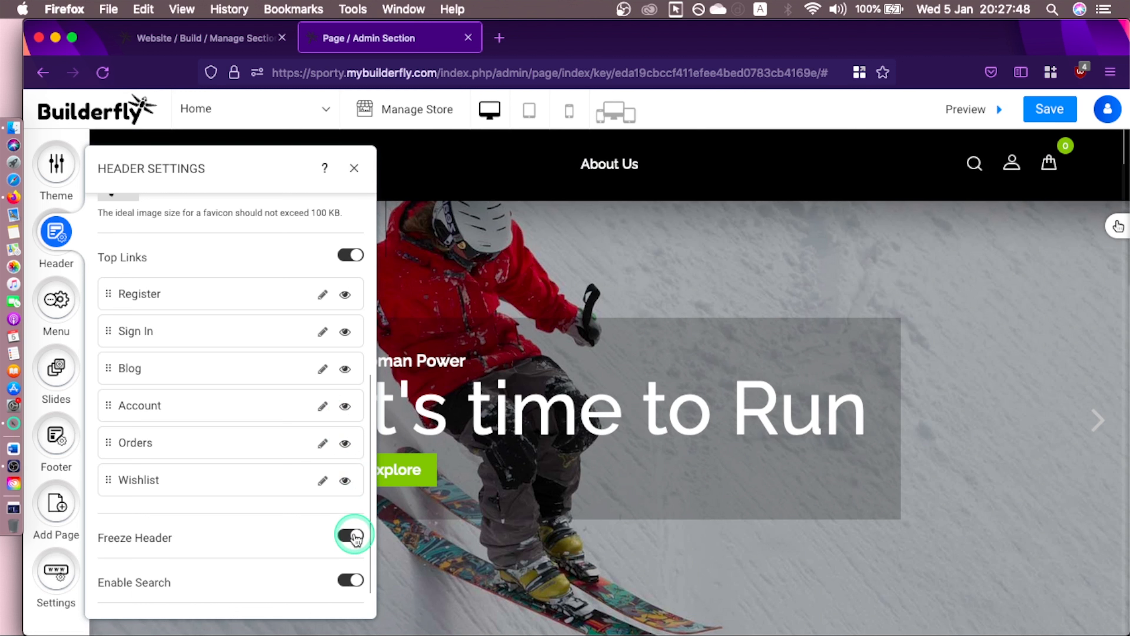
click(354, 536)
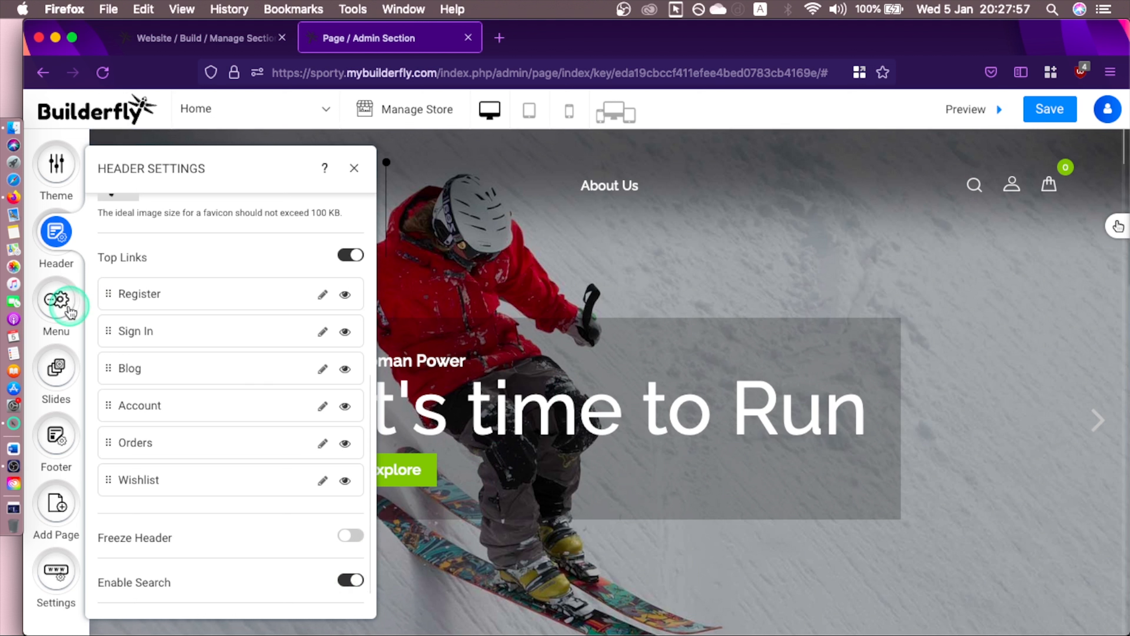
Open the menu settings and move the Fitness item above Sports in the navigation order.
click(60, 304)
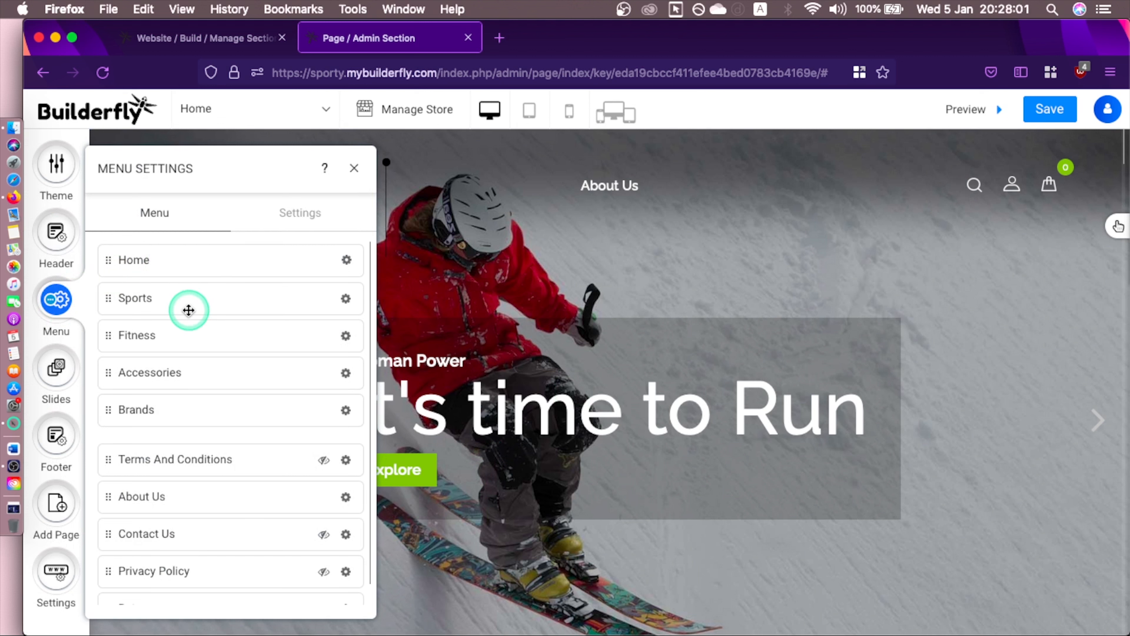
mouse_move(183, 337)
mouse_down()
mouse_move(186, 295)
mouse_move(187, 334)
mouse_up()
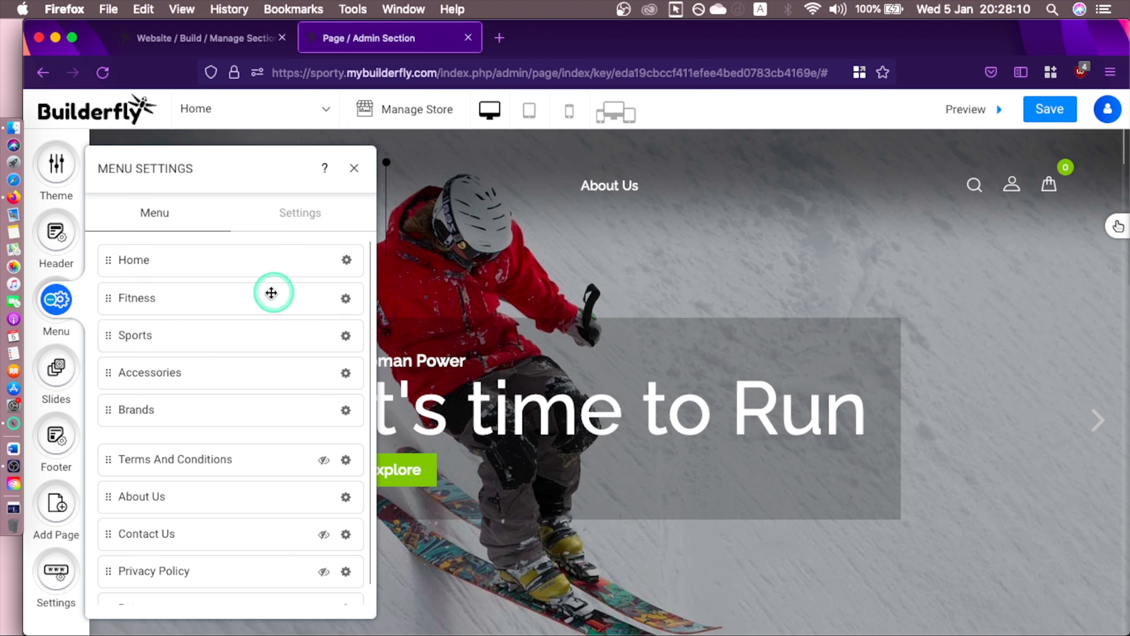
click(306, 231)
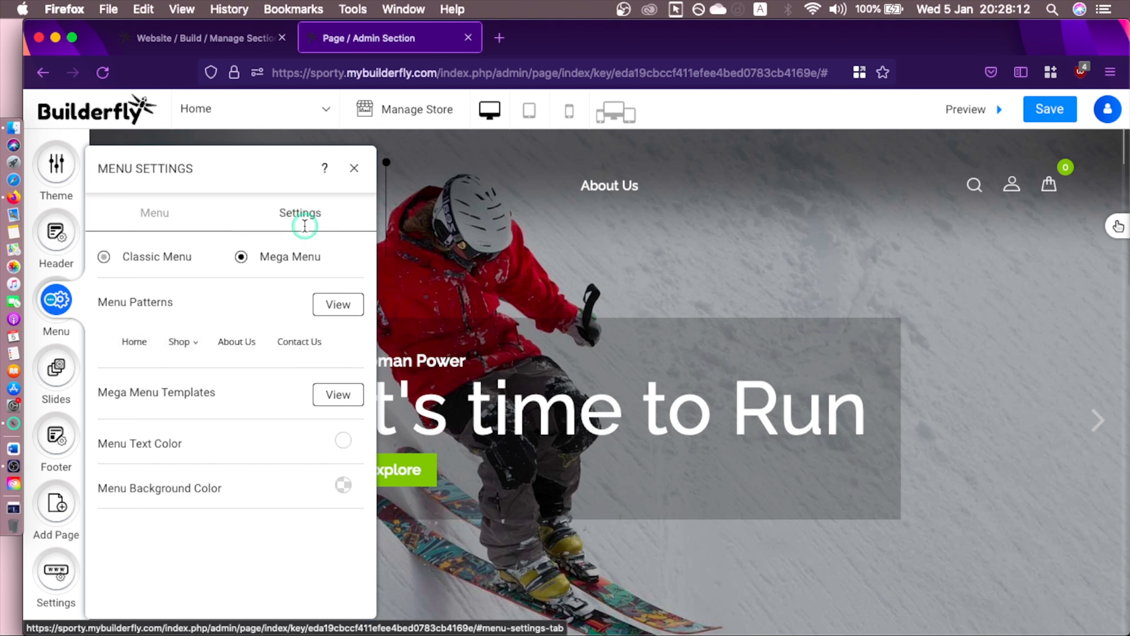
click(176, 217)
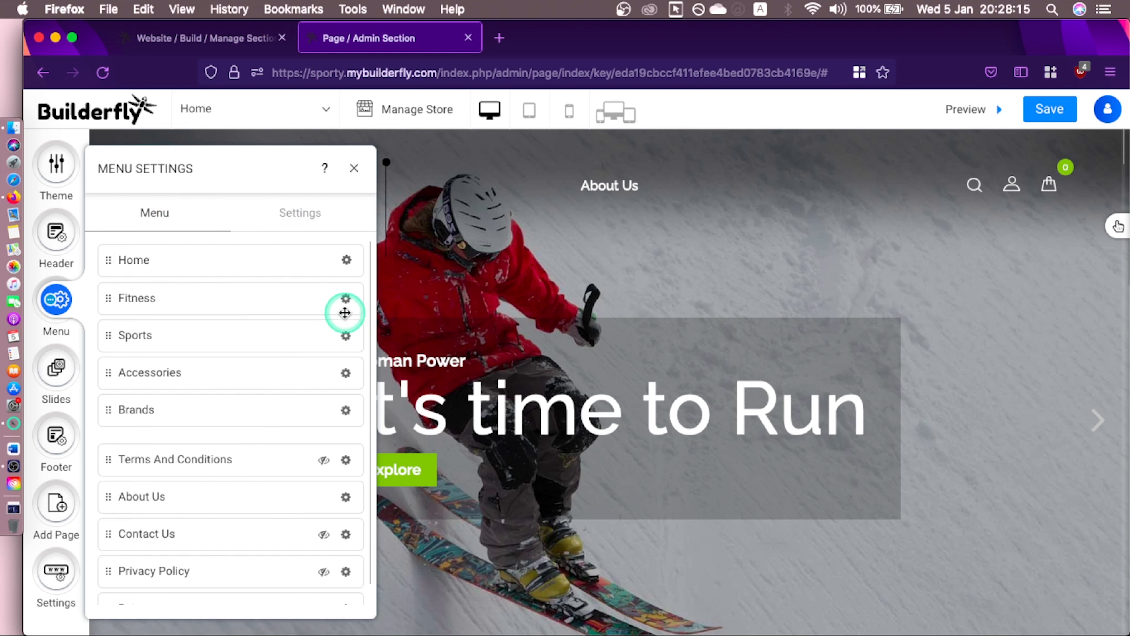
Open the Fitness menu item's page settings and review its page info and duplication options.
click(346, 297)
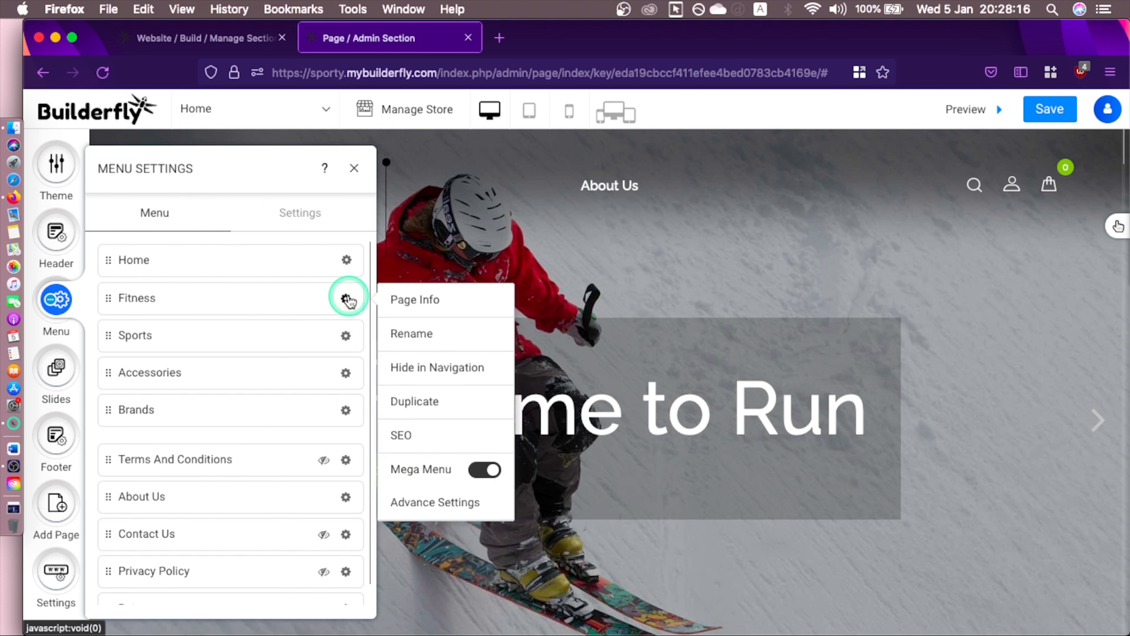
click(414, 309)
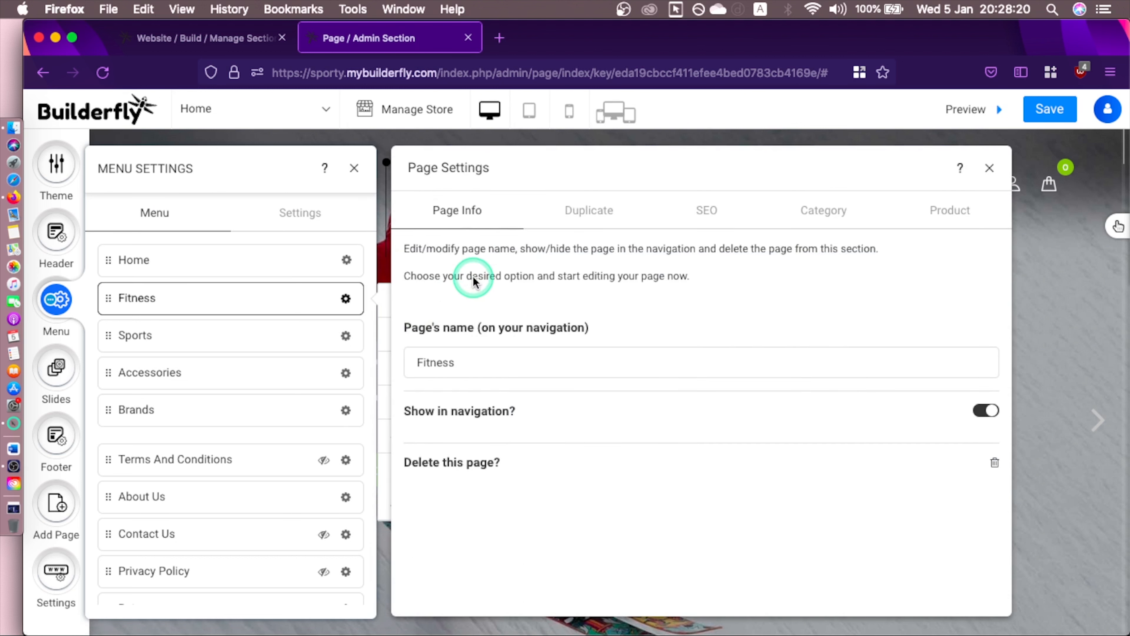
click(465, 365)
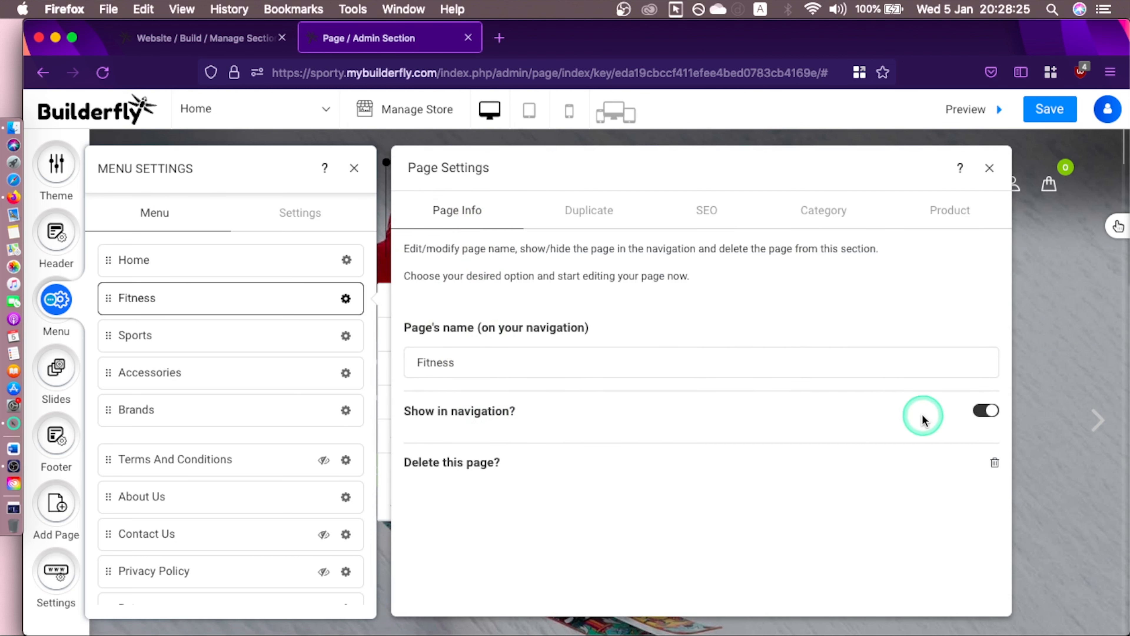
click(578, 215)
click(550, 322)
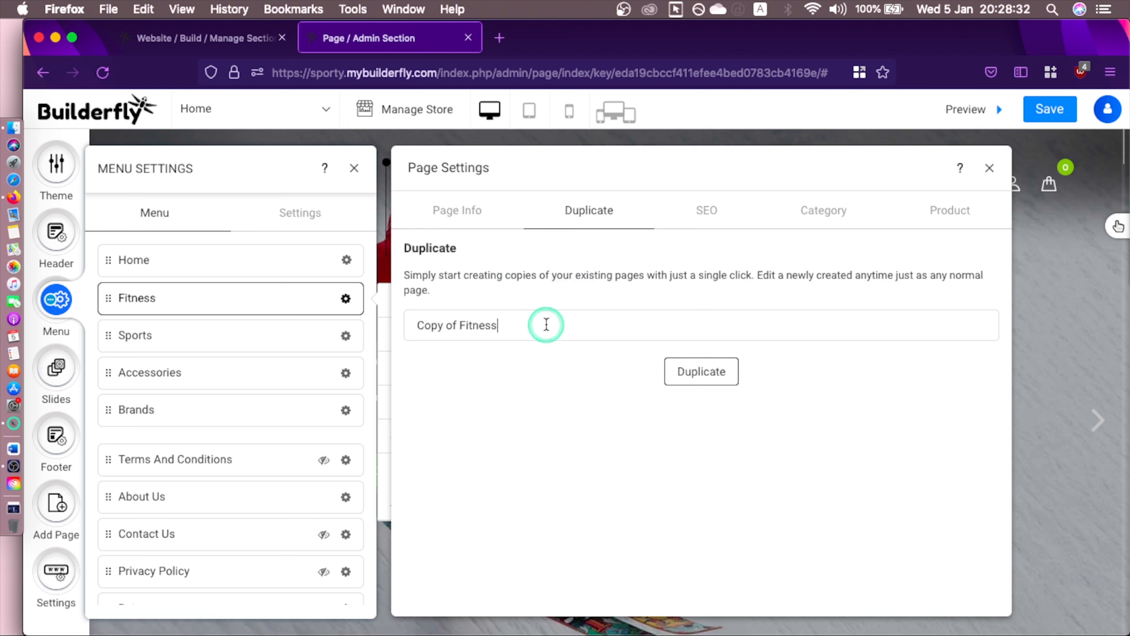
triple_click(547, 324)
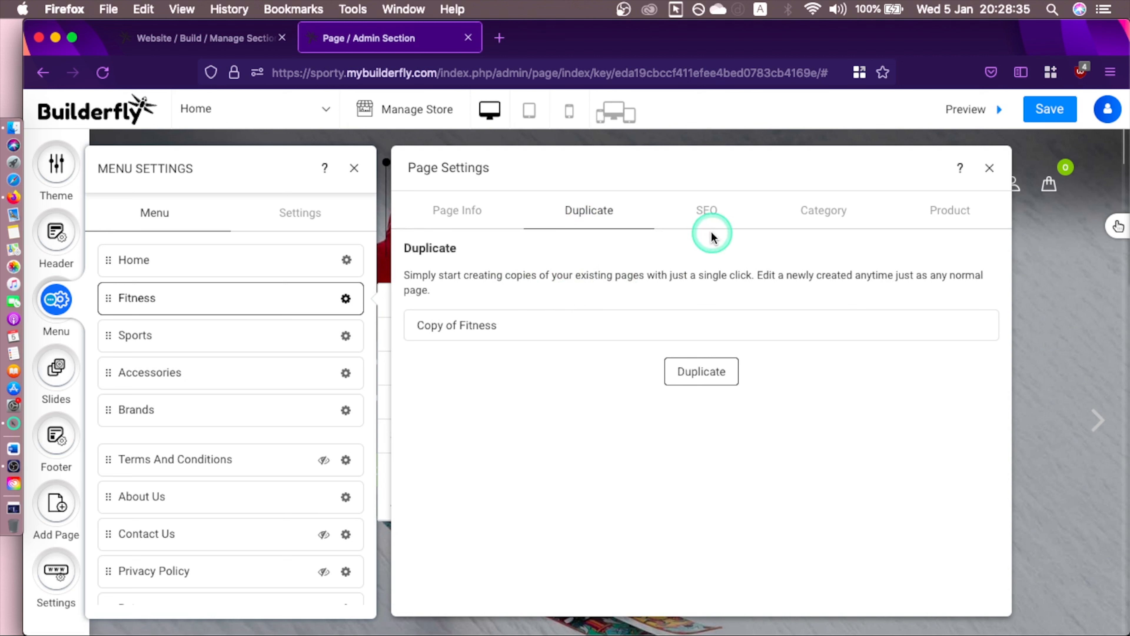
click(710, 376)
Review the Fitness page's SEO settings, including its page title, description and keywords.
click(717, 220)
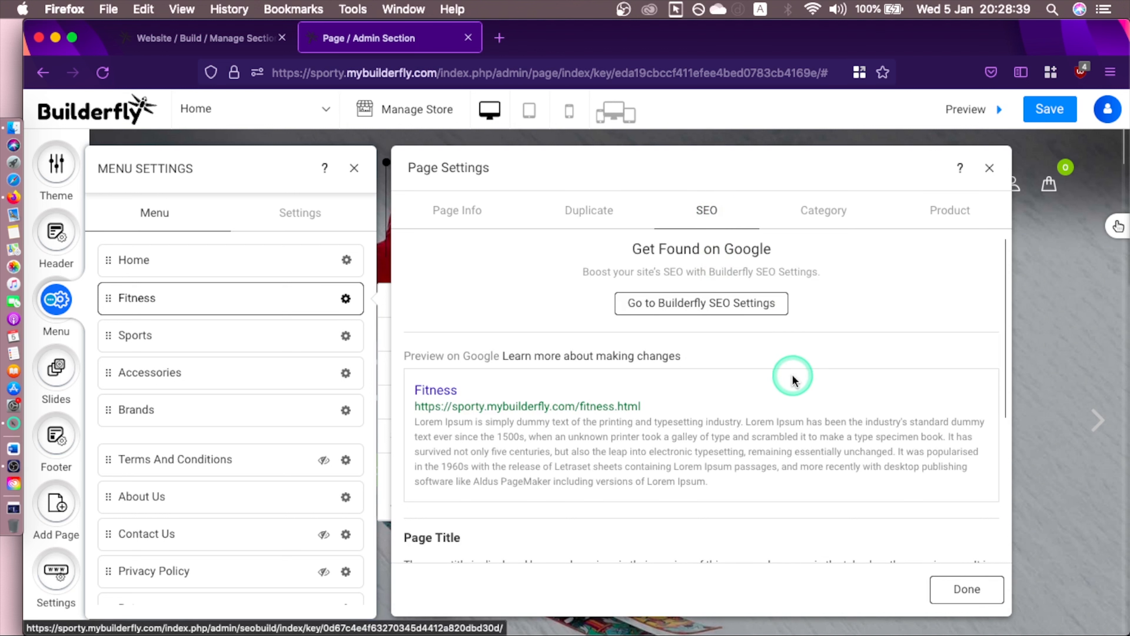
scroll(789, 381, down, 2)
scroll(789, 380, down, 6)
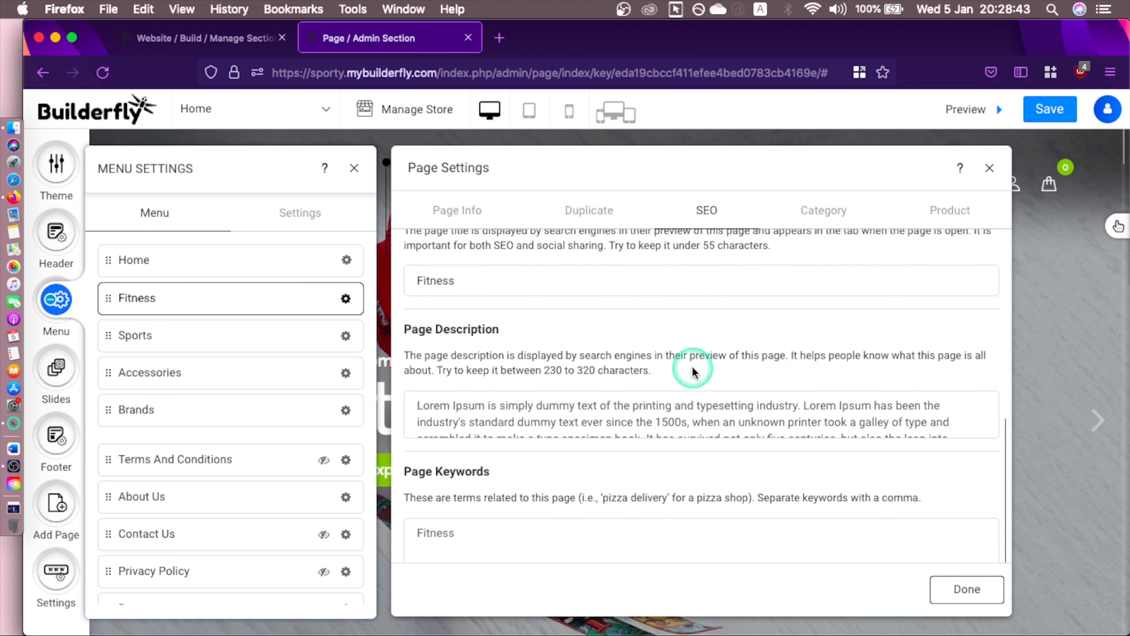
scroll(607, 399, down, 3)
triple_click(606, 403)
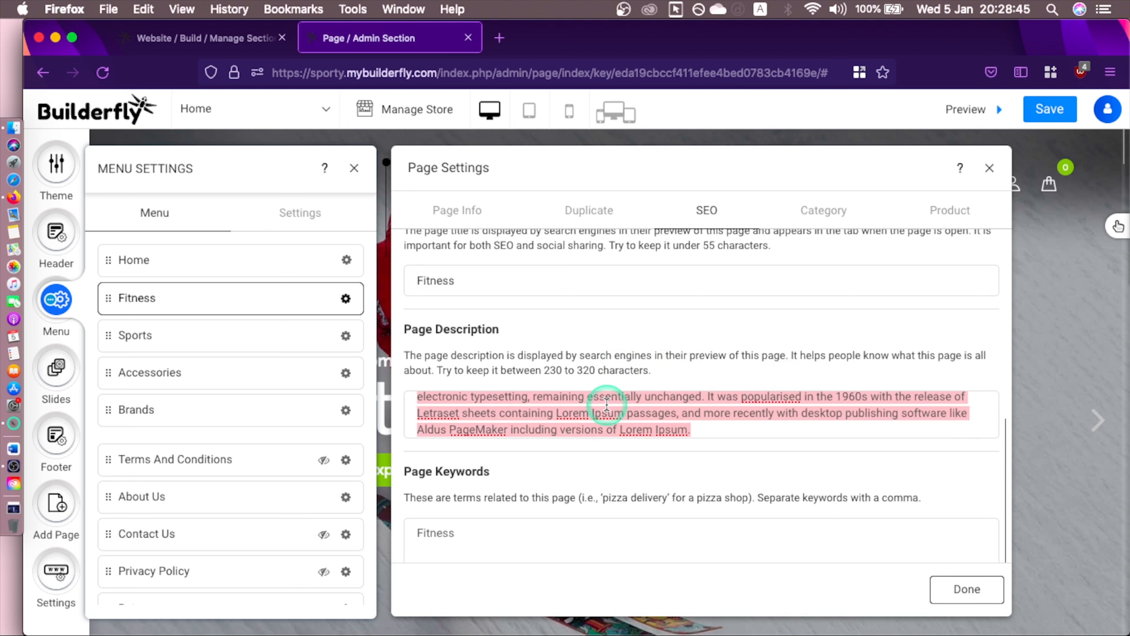
click(607, 401)
scroll(754, 444, down, 1)
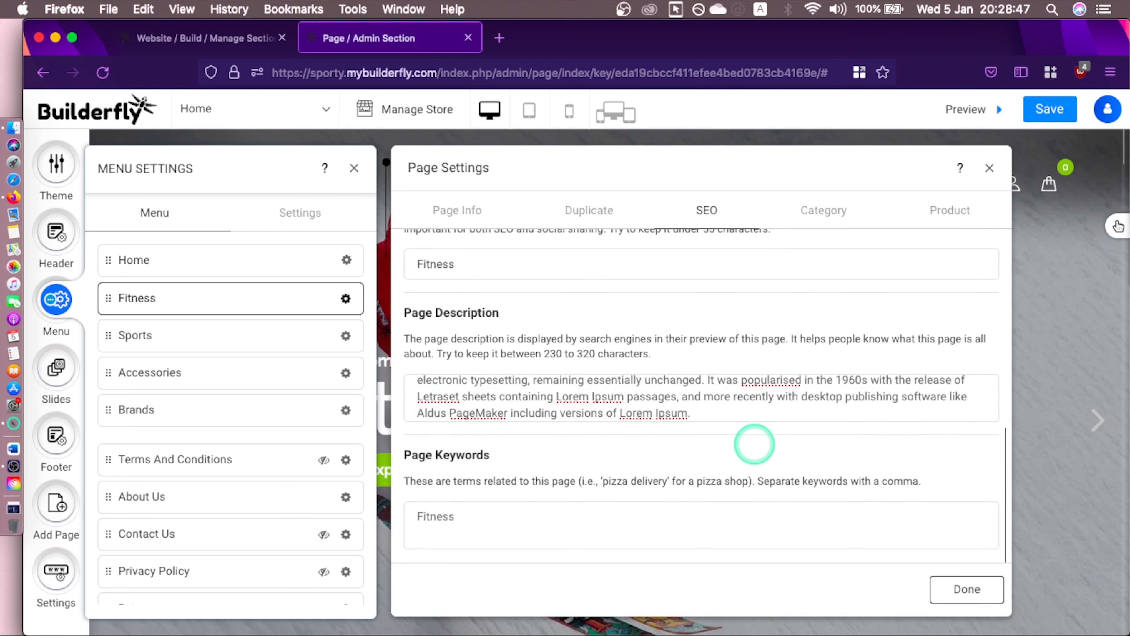
click(528, 519)
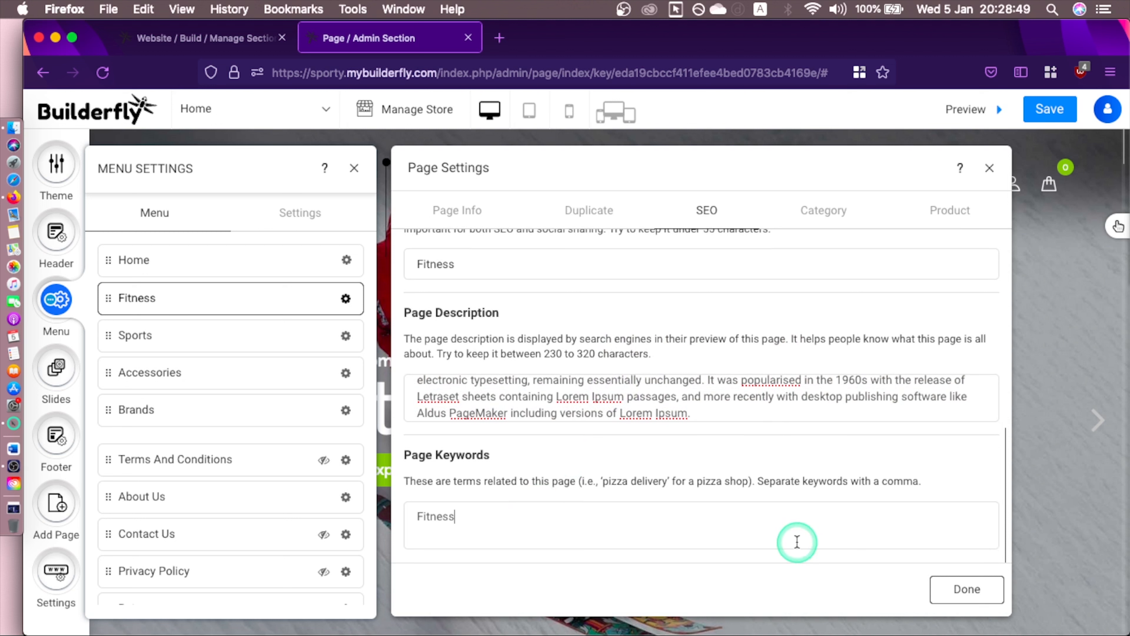
key(shift+Tab)
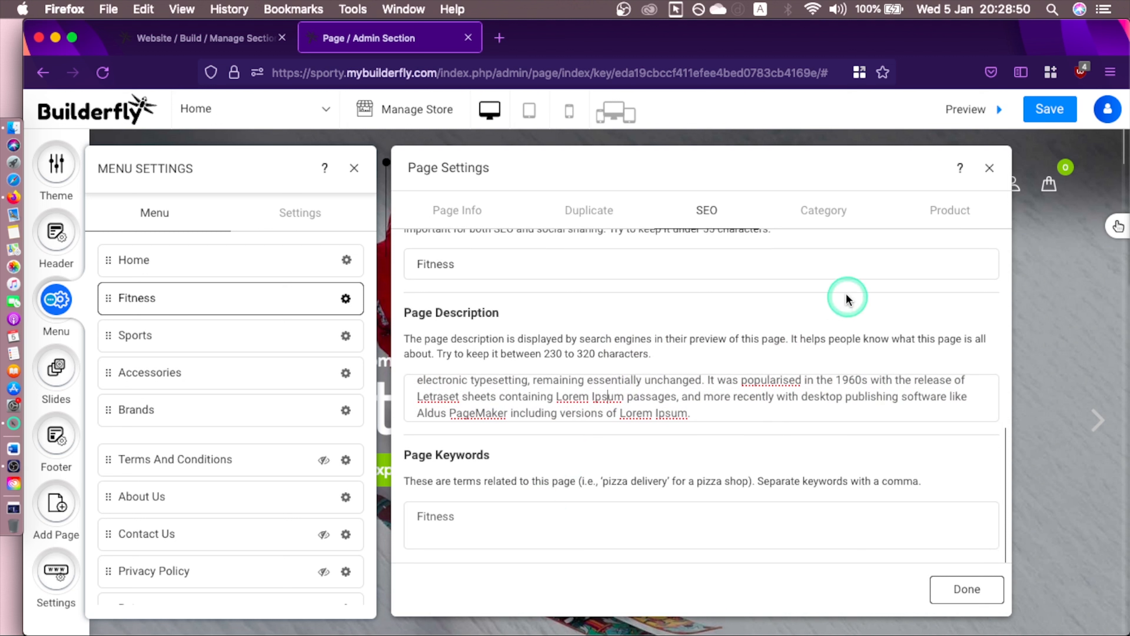
Open the category and product creation pages from the Fitness page settings and return to those settings.
click(834, 221)
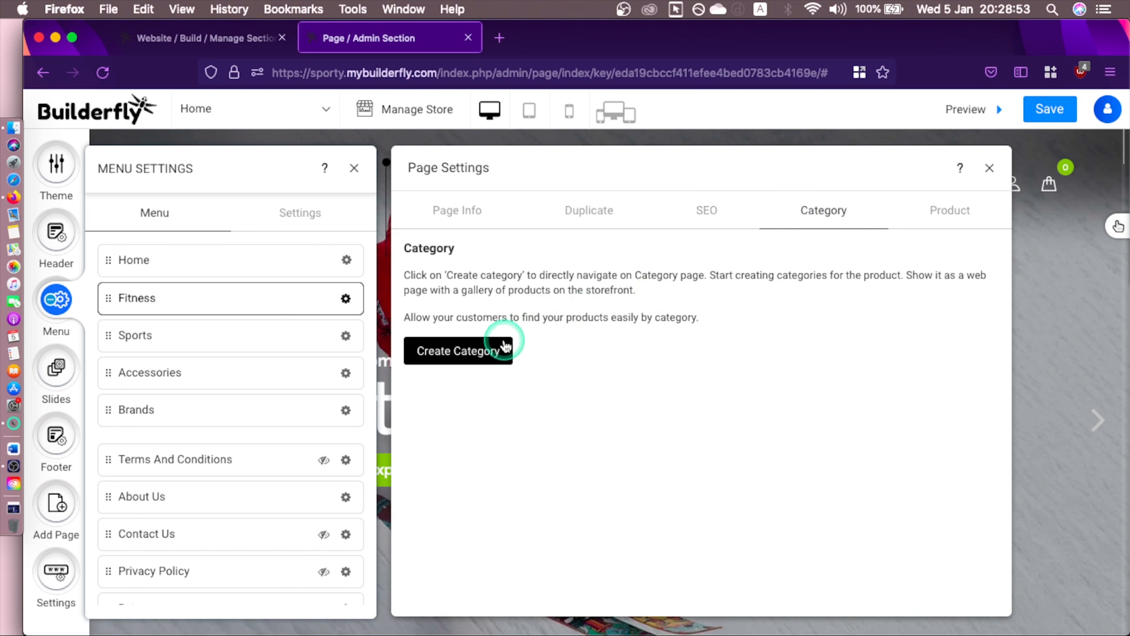
click(498, 351)
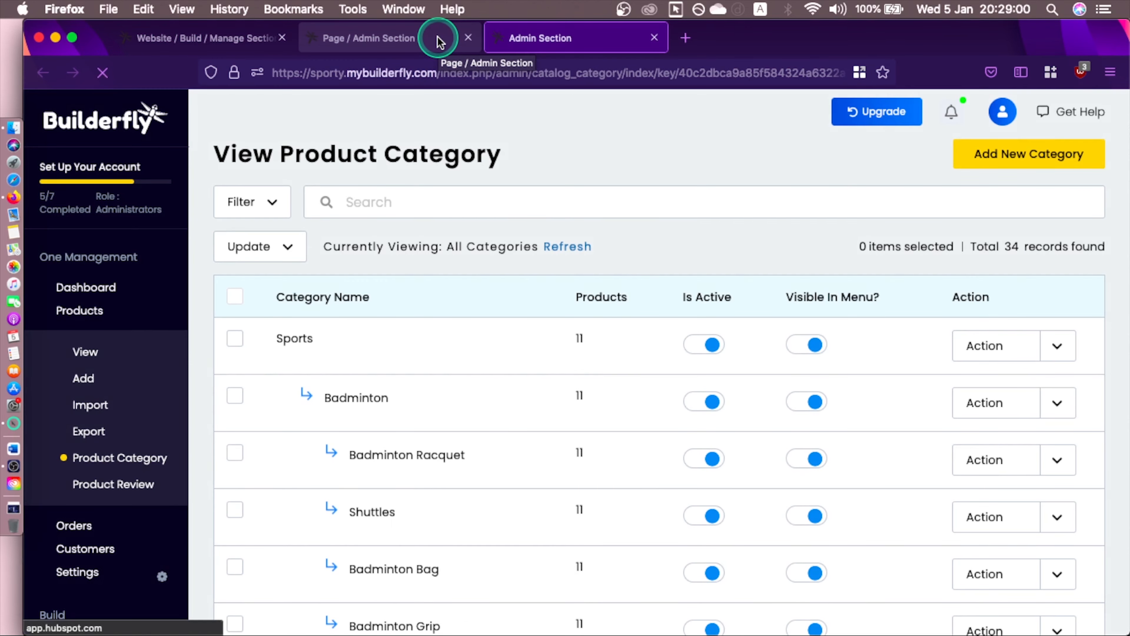
click(436, 38)
click(942, 214)
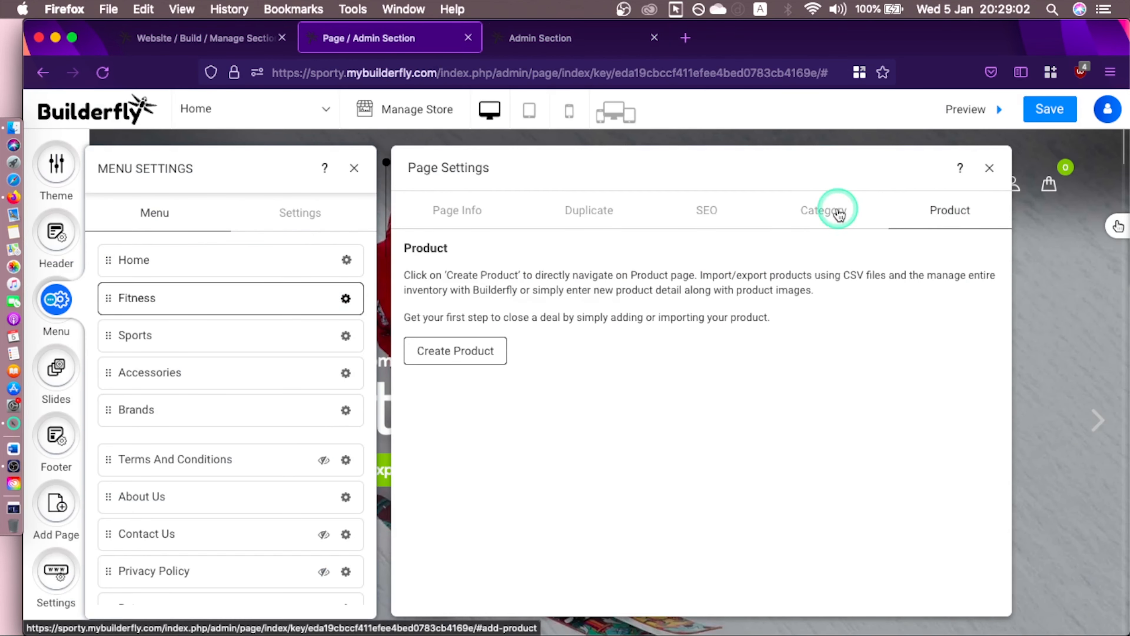
click(465, 350)
click(514, 216)
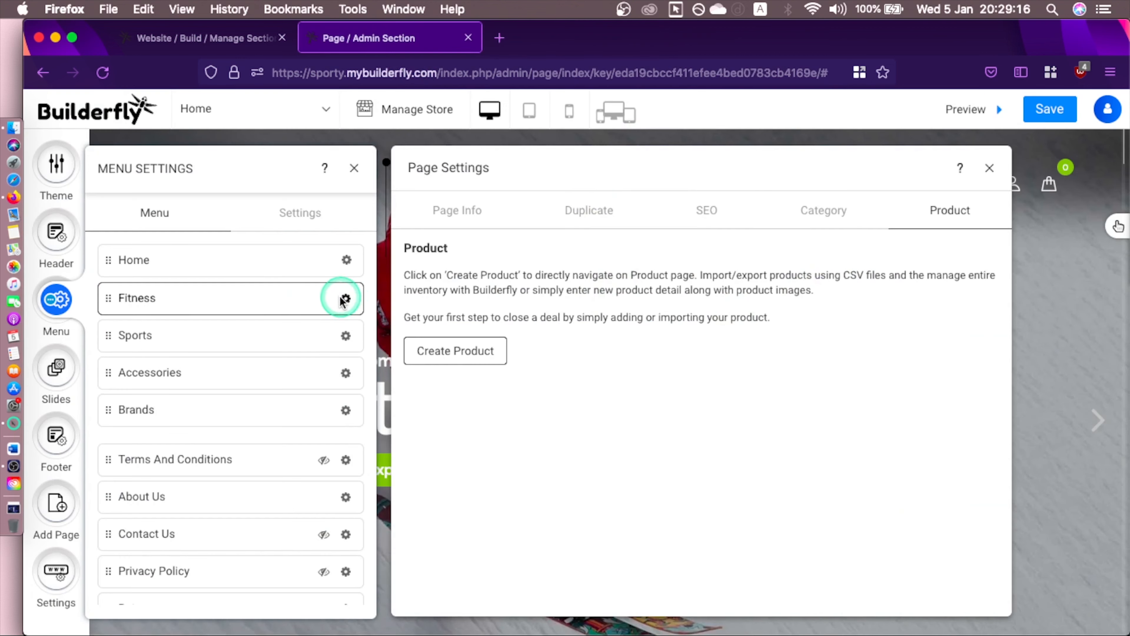
Remove Gym Accessories from the Fitness mega menu in its advance settings, add it back, and apply the layout.
click(343, 297)
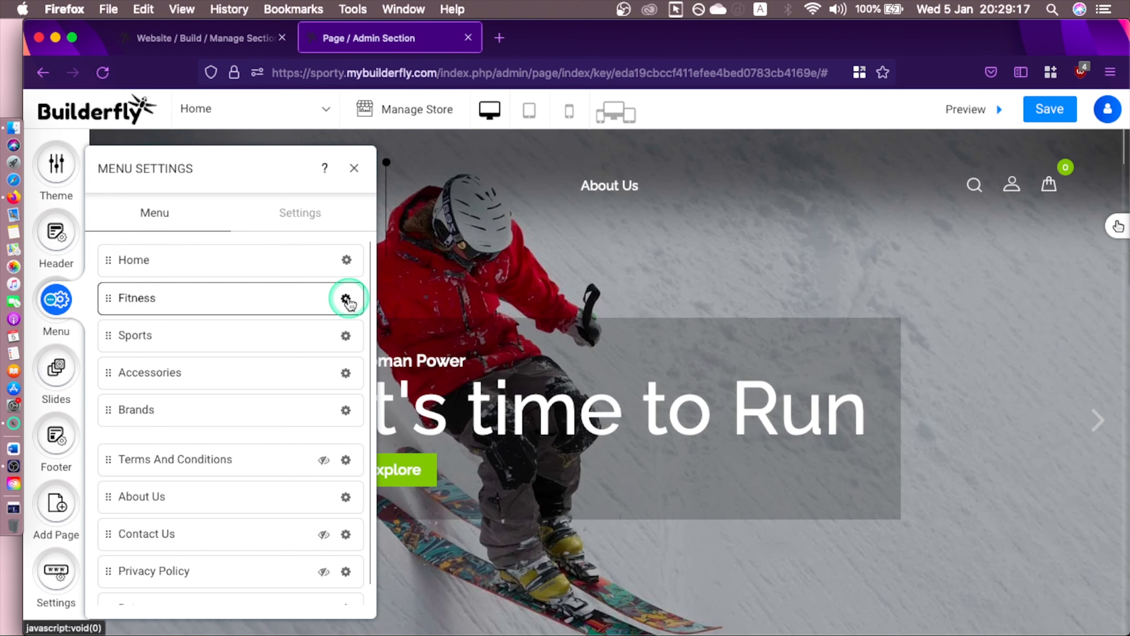
click(343, 297)
click(436, 503)
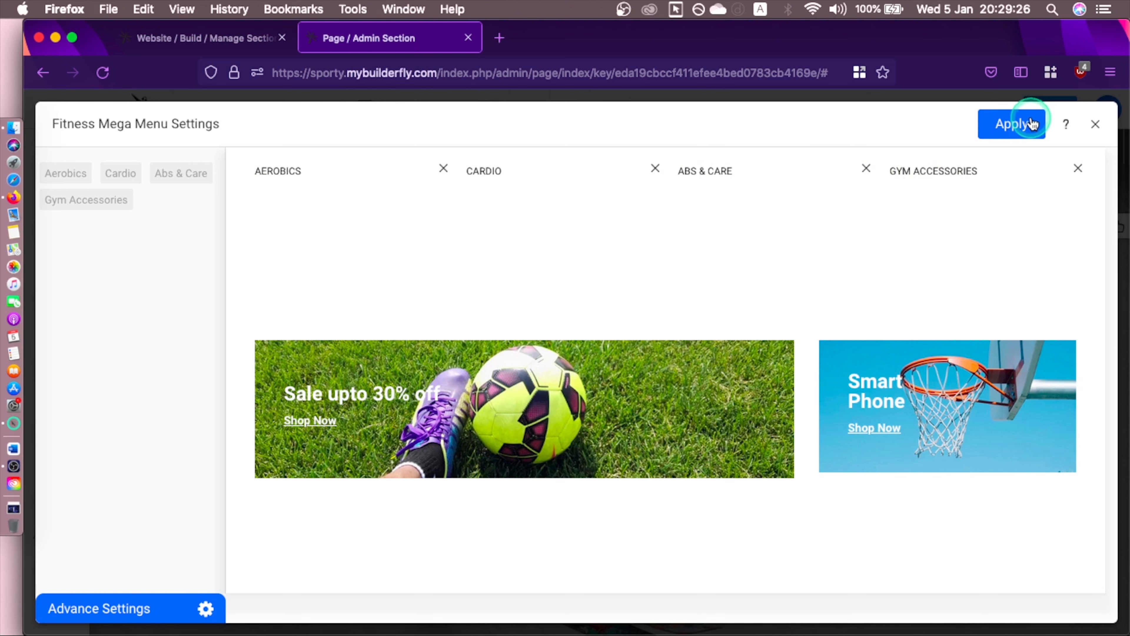
click(1079, 170)
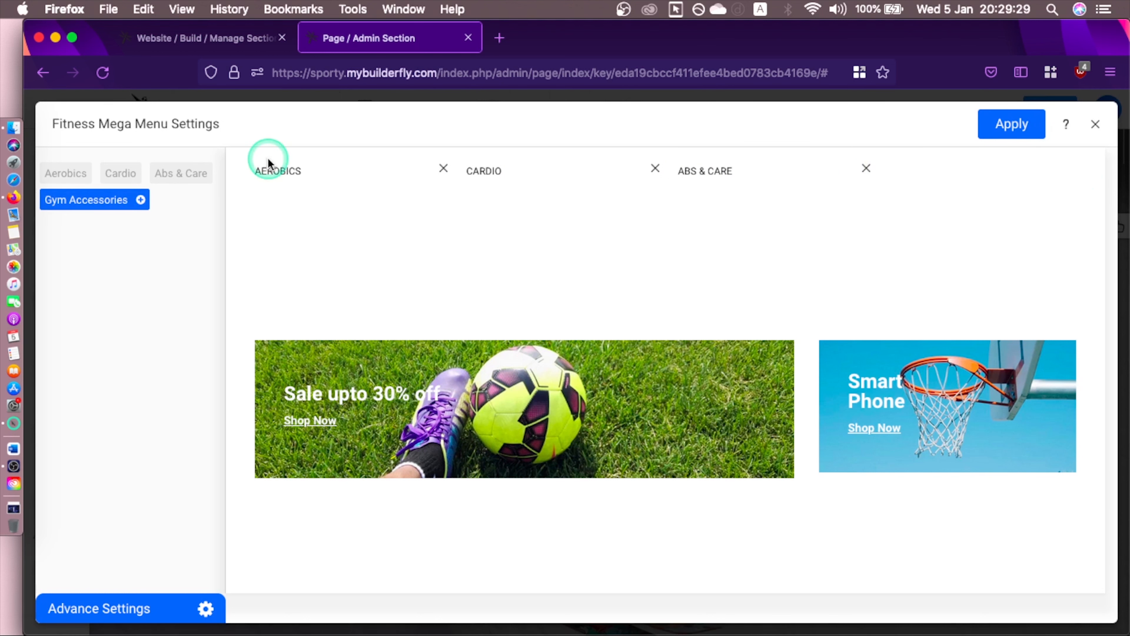
click(141, 199)
click(1002, 130)
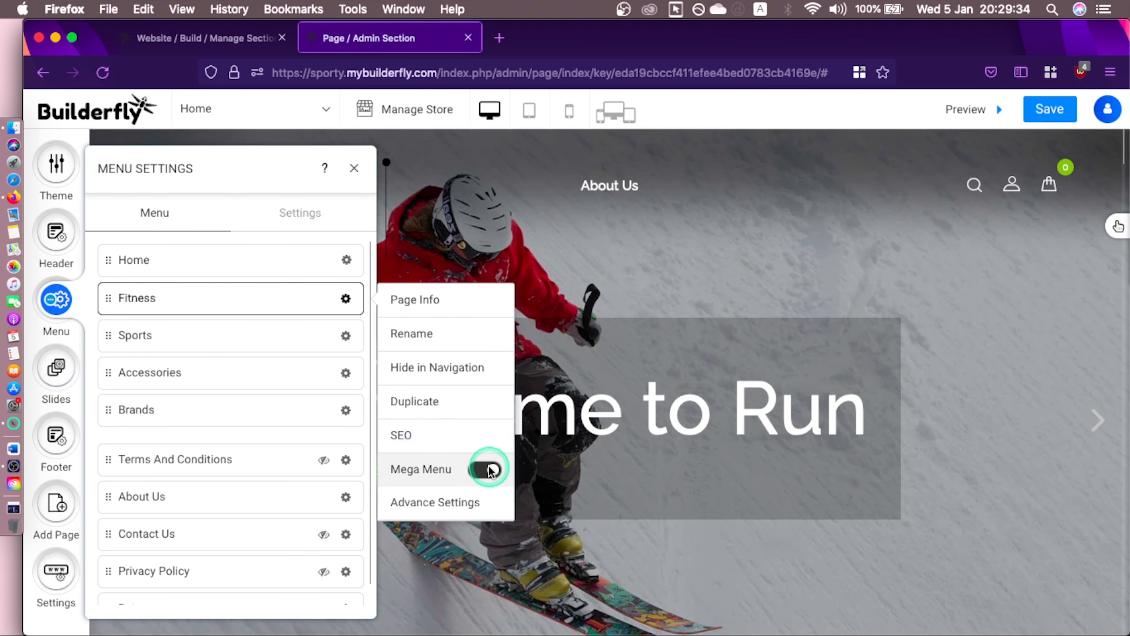
Switch the menu type to Classic Menu and back to Mega Menu.
click(309, 216)
click(179, 252)
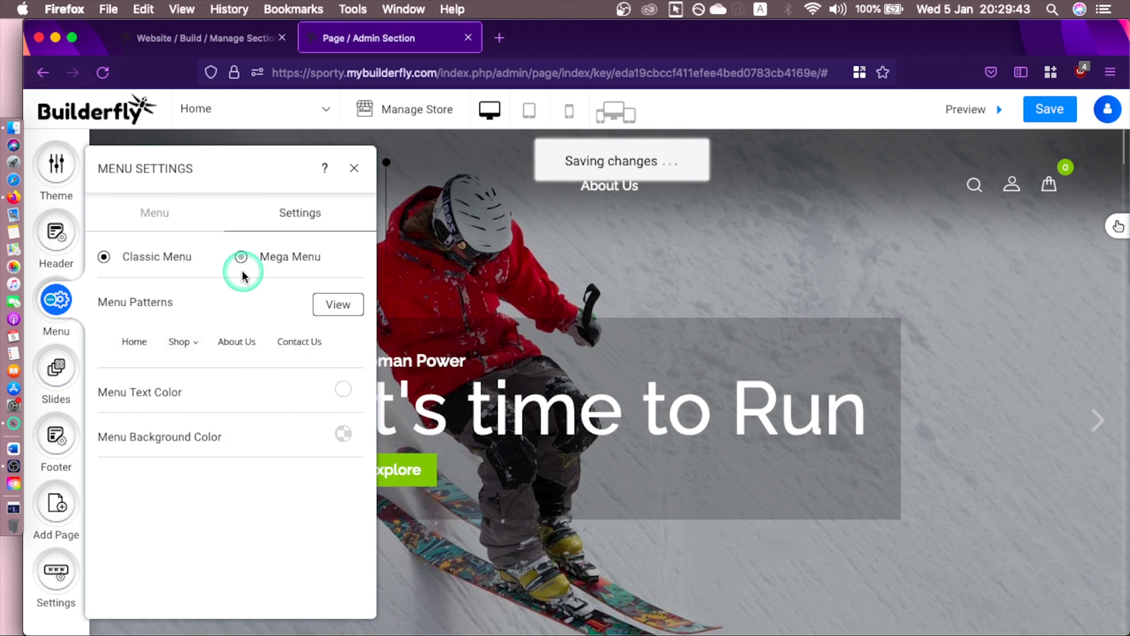
click(270, 260)
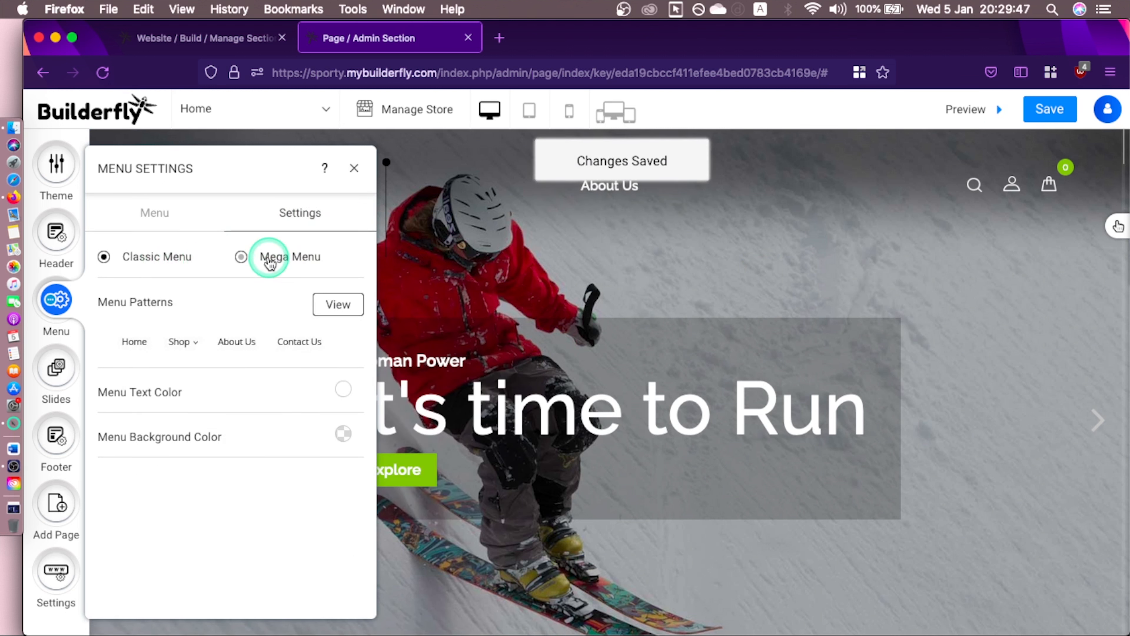
Open the menu patterns and look through the available menu styles.
click(341, 305)
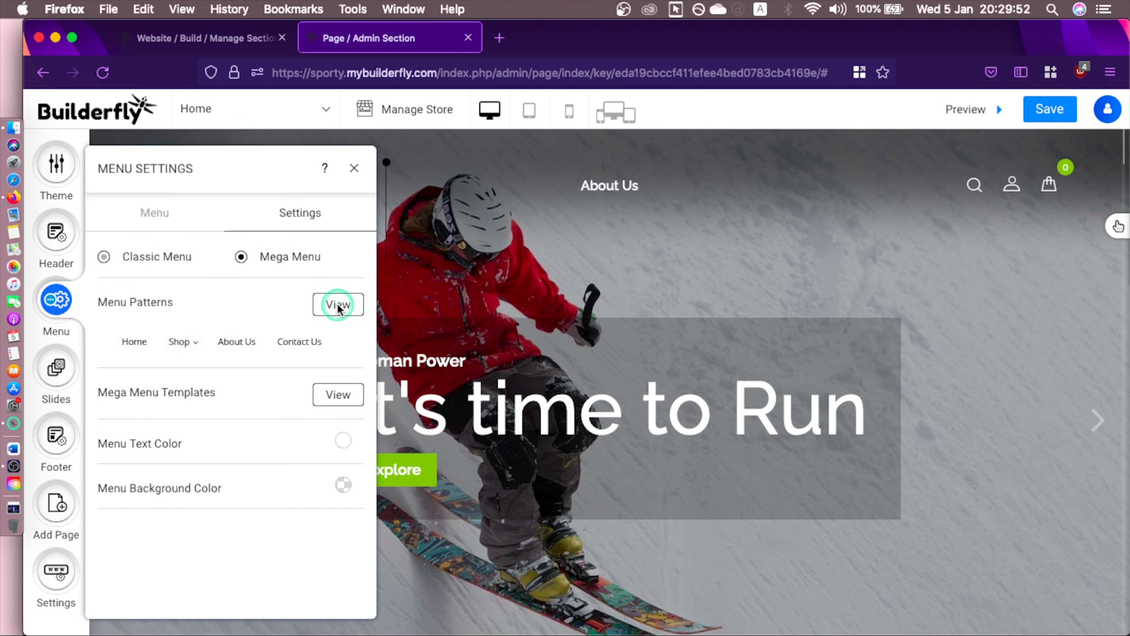
click(335, 309)
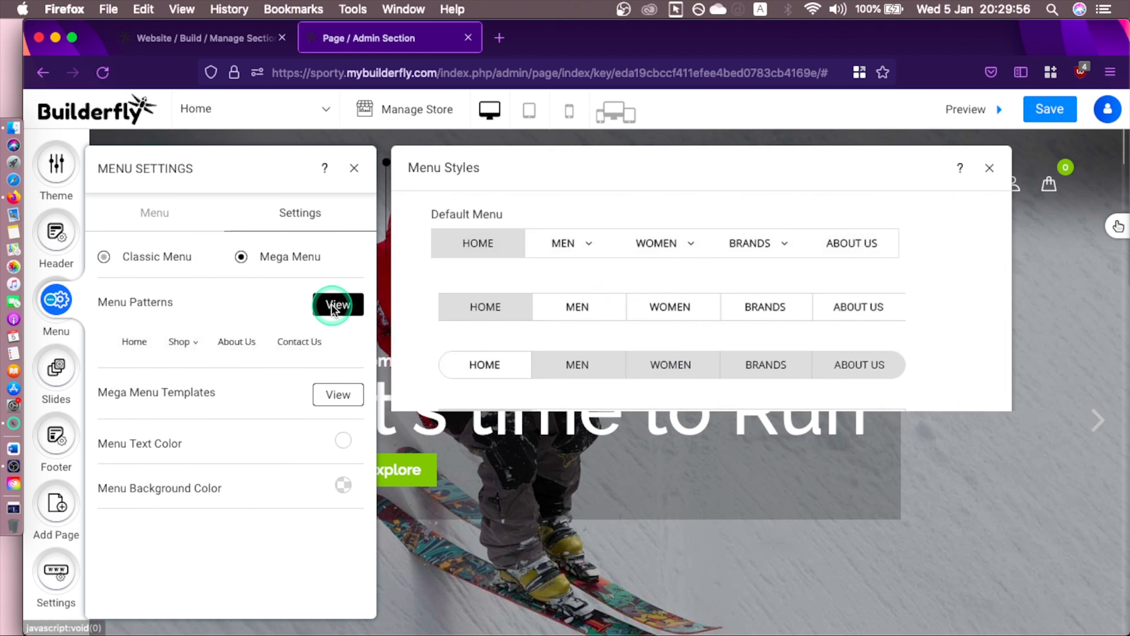
scroll(1009, 400, down, 1)
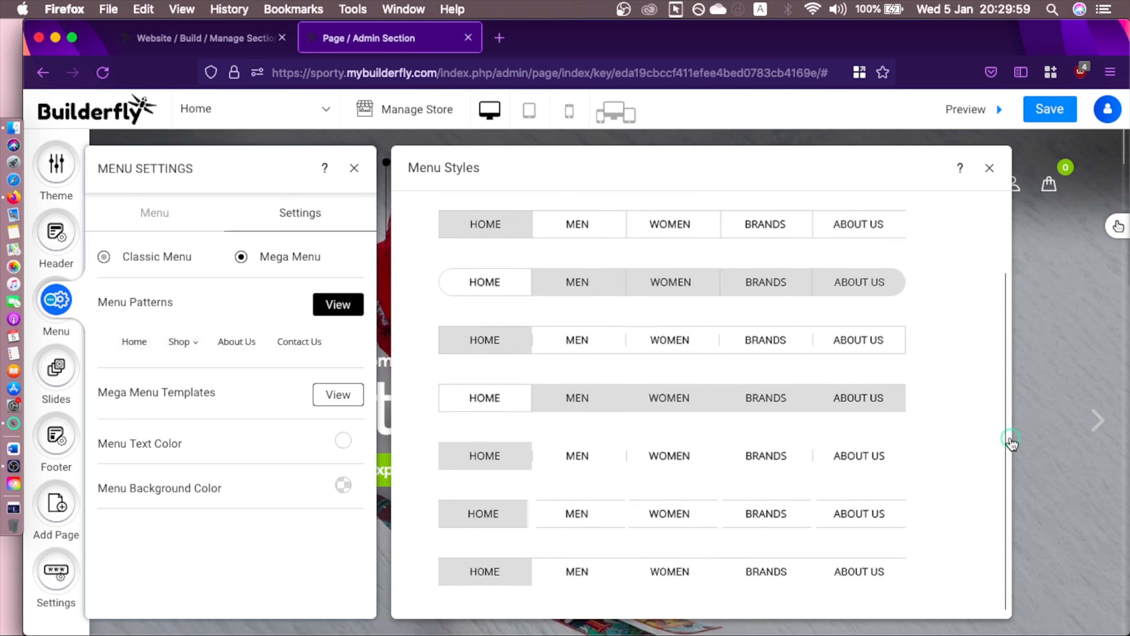
scroll(1001, 356, down, 1)
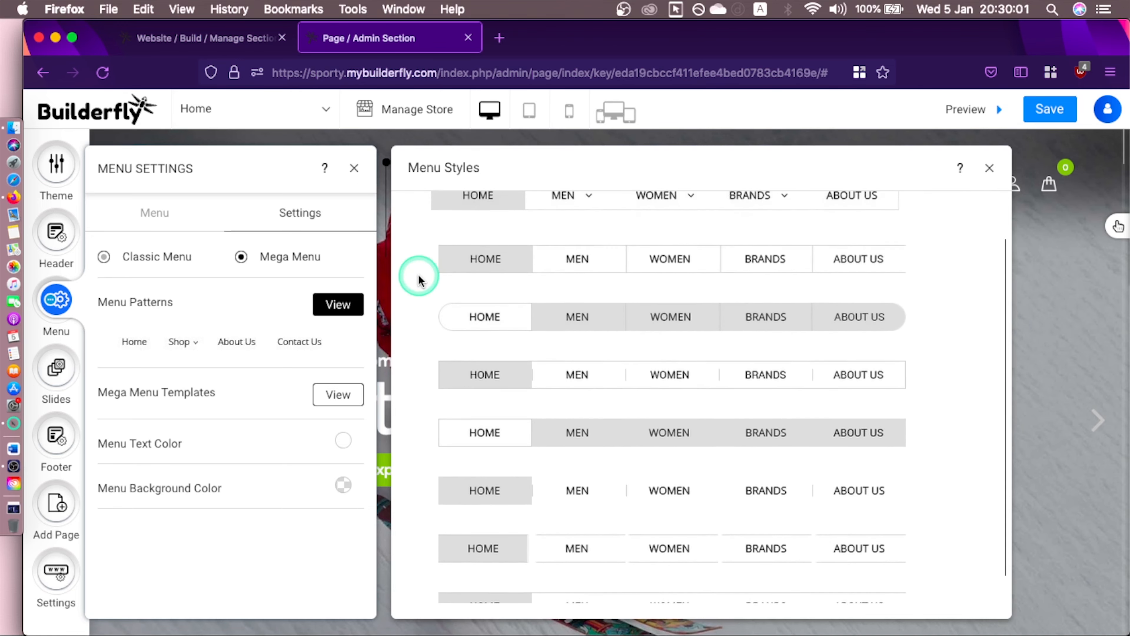
Open the mega menu templates and examine the default and five-category layouts.
click(337, 393)
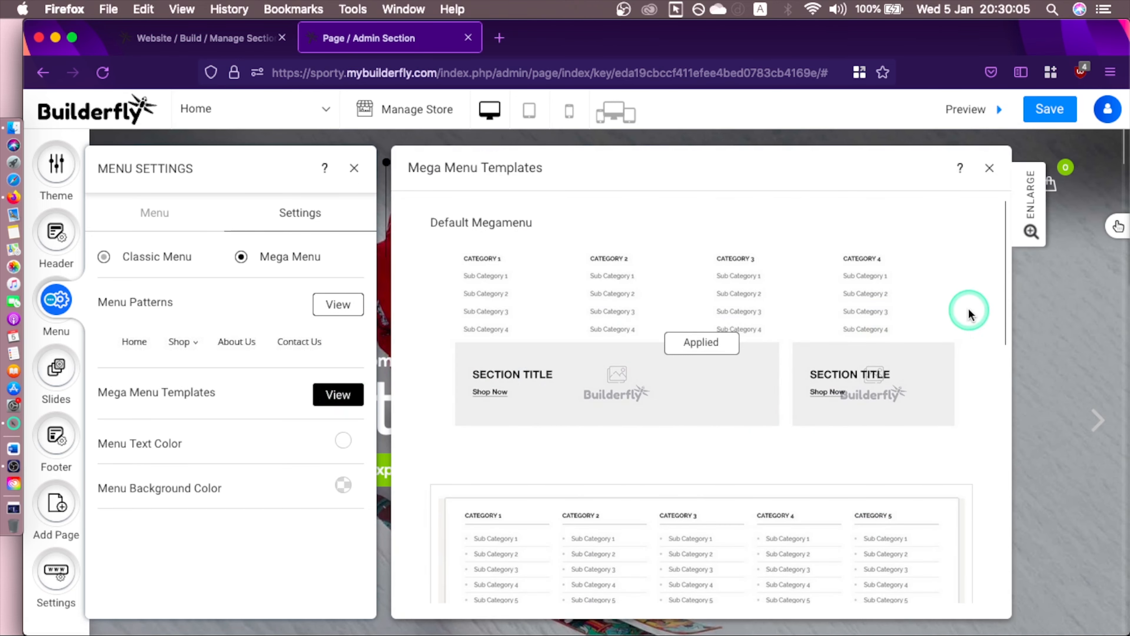
drag(1008, 306, 1014, 270)
mouse_move(618, 535)
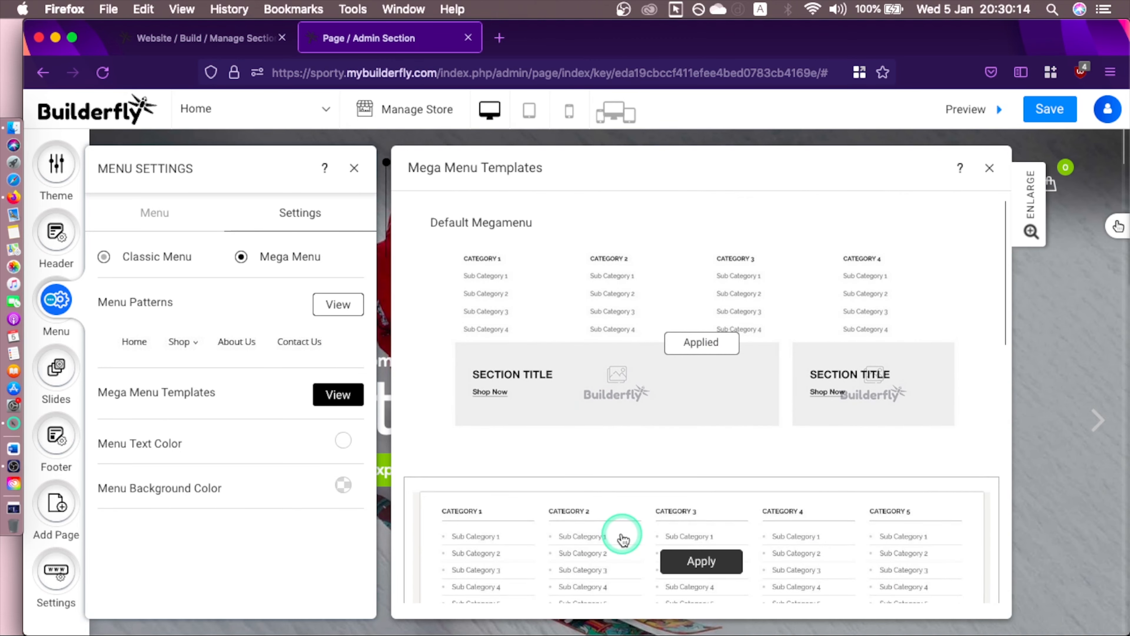
click(689, 560)
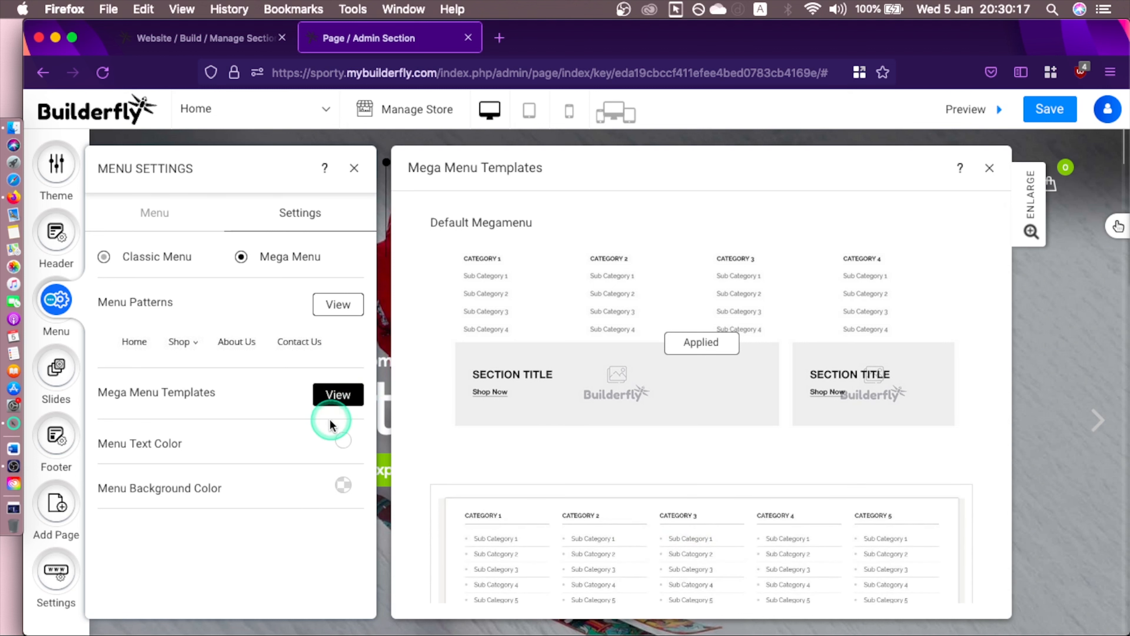
View the color pickers for the menu text color and menu background color without changing either.
click(343, 443)
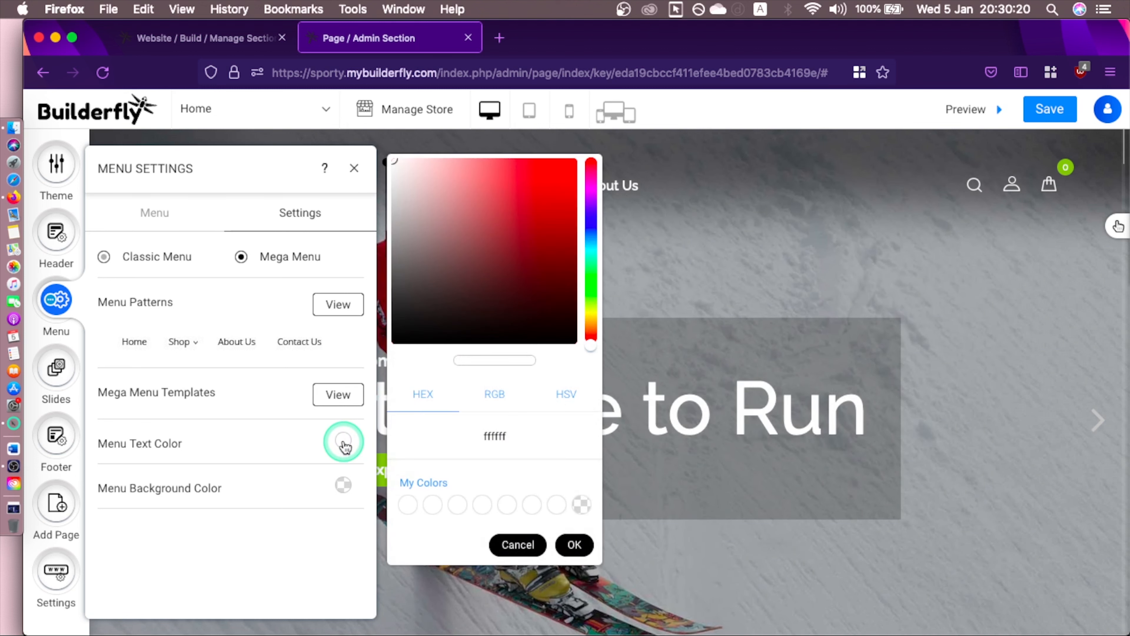
click(347, 487)
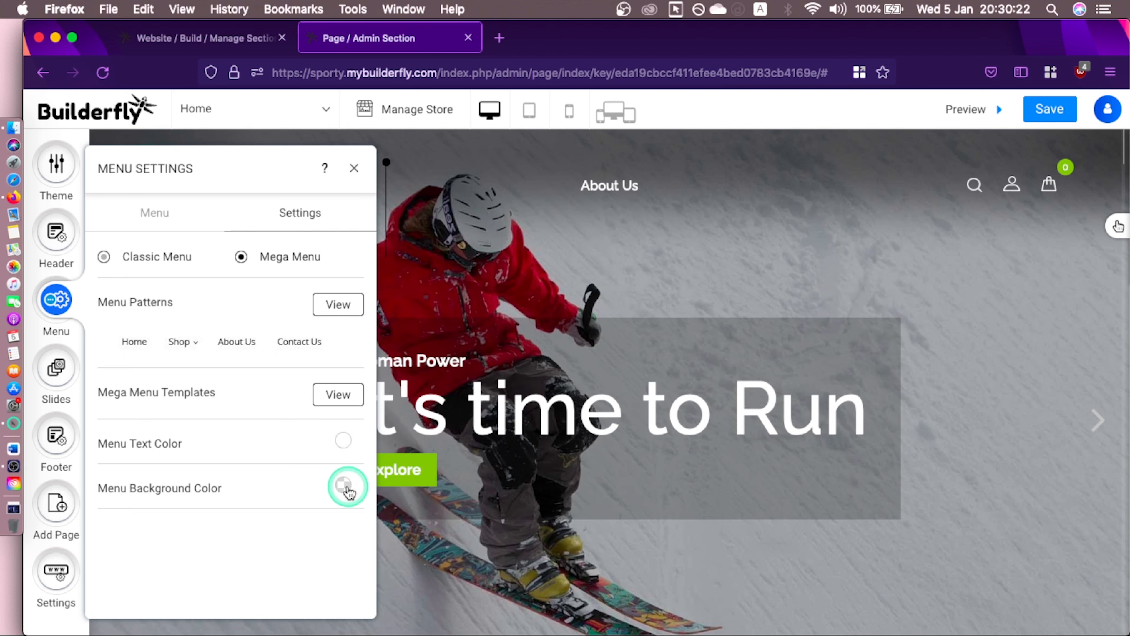
click(346, 486)
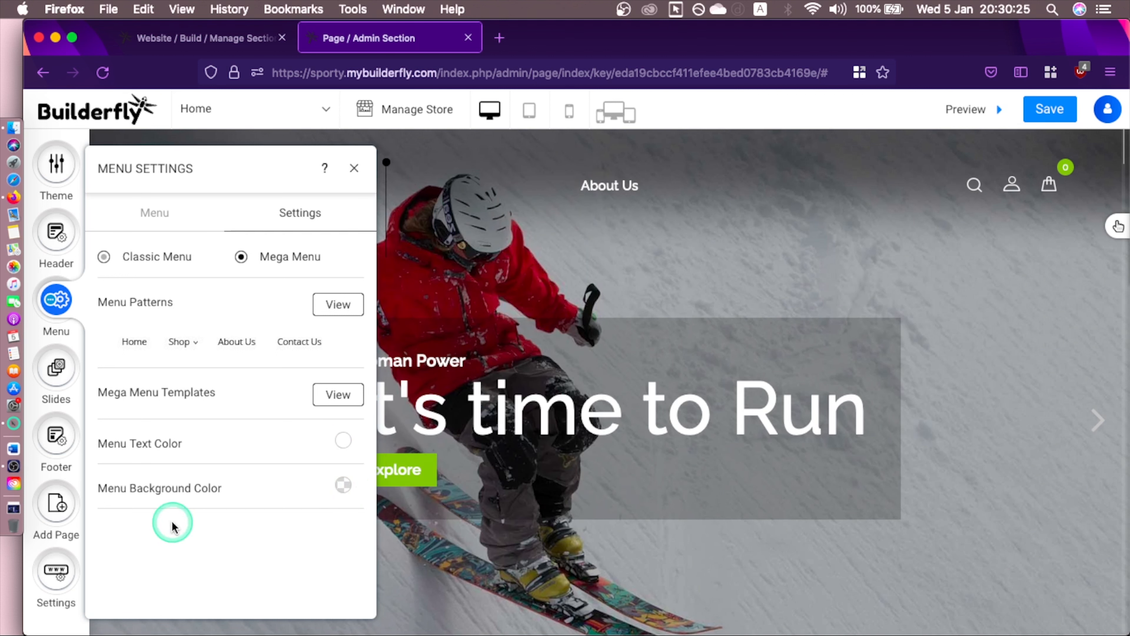
Apply the last slider template, which places the text box on the right side of the image.
click(58, 374)
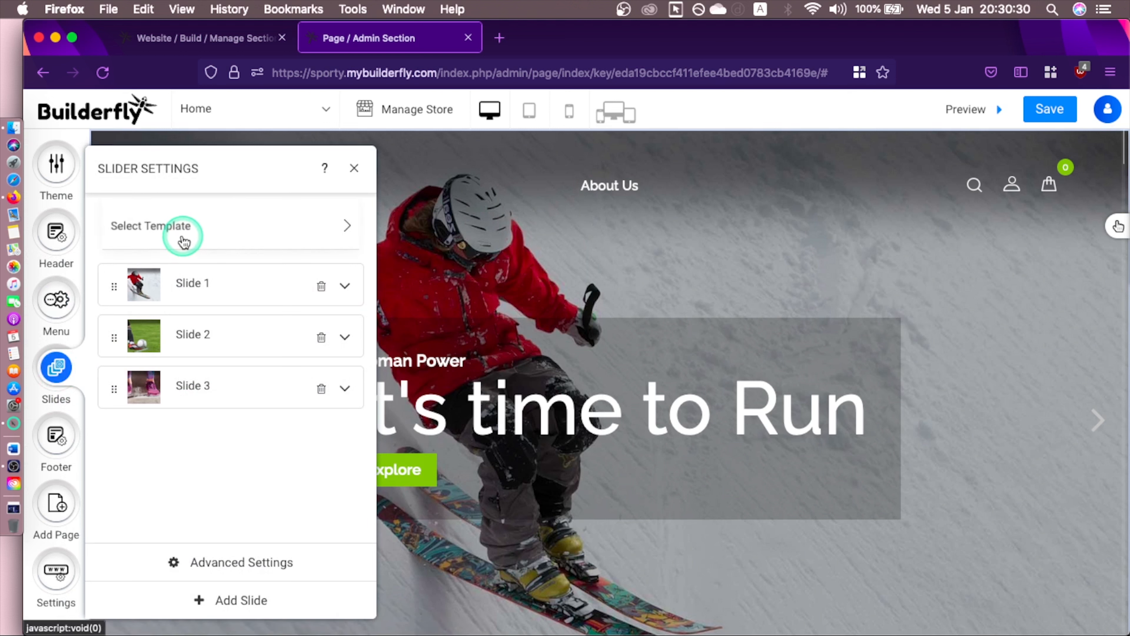
click(184, 240)
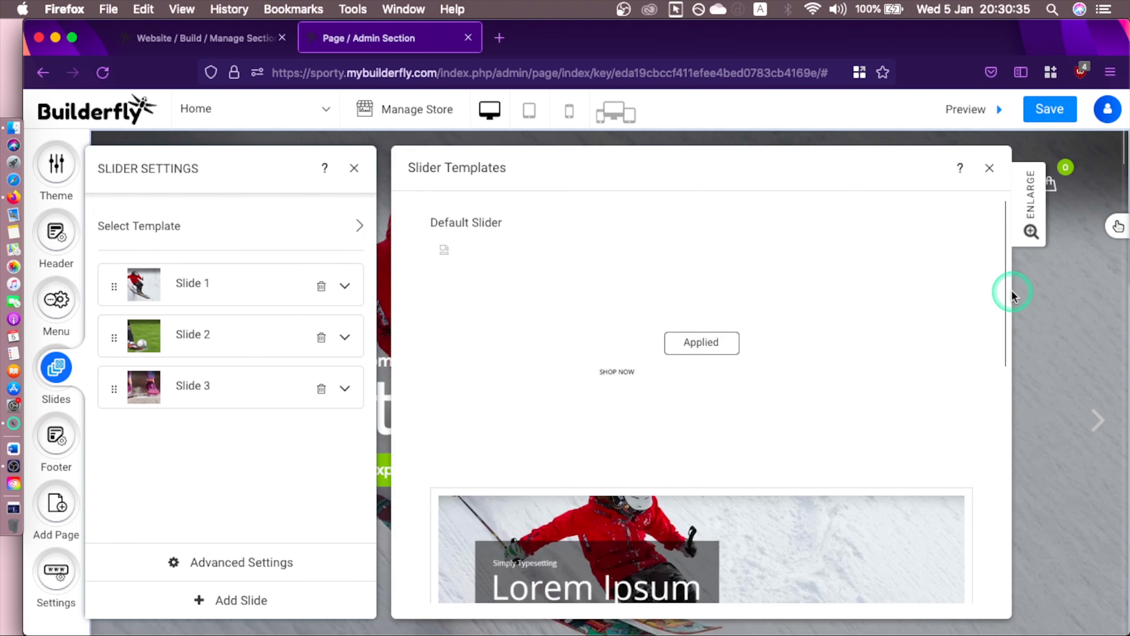
drag(1005, 295, 1038, 537)
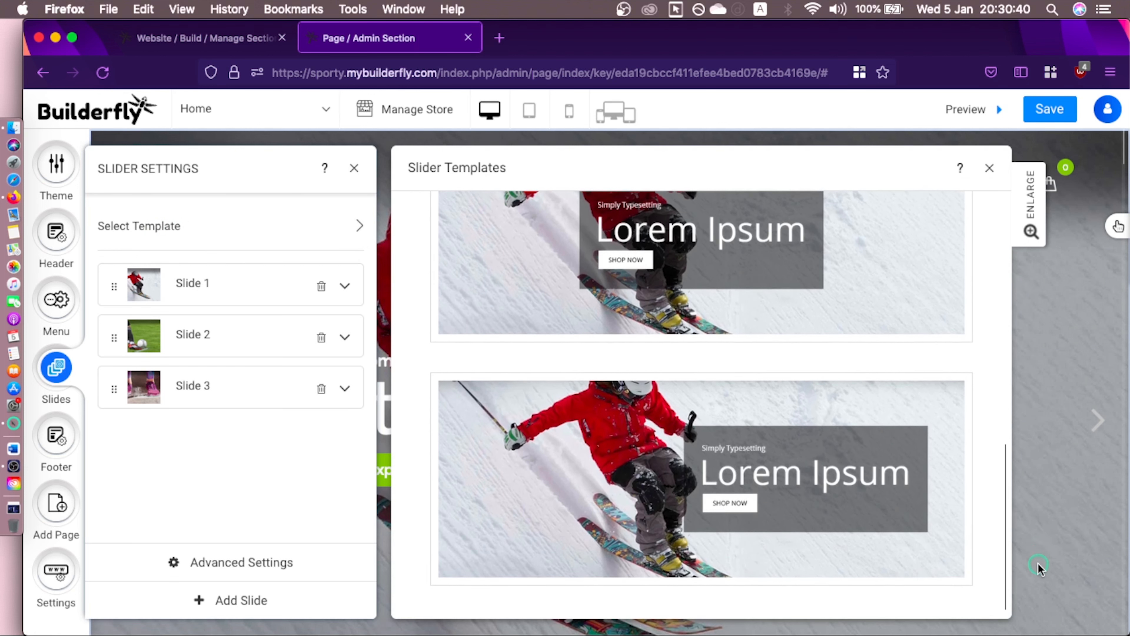
mouse_move(860, 504)
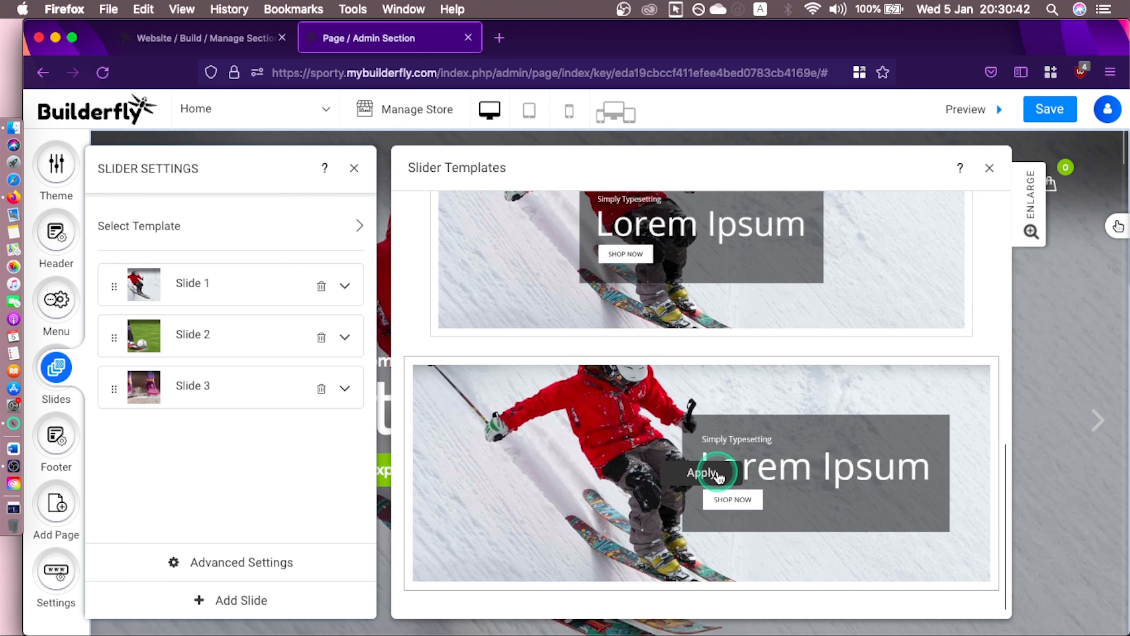
click(707, 482)
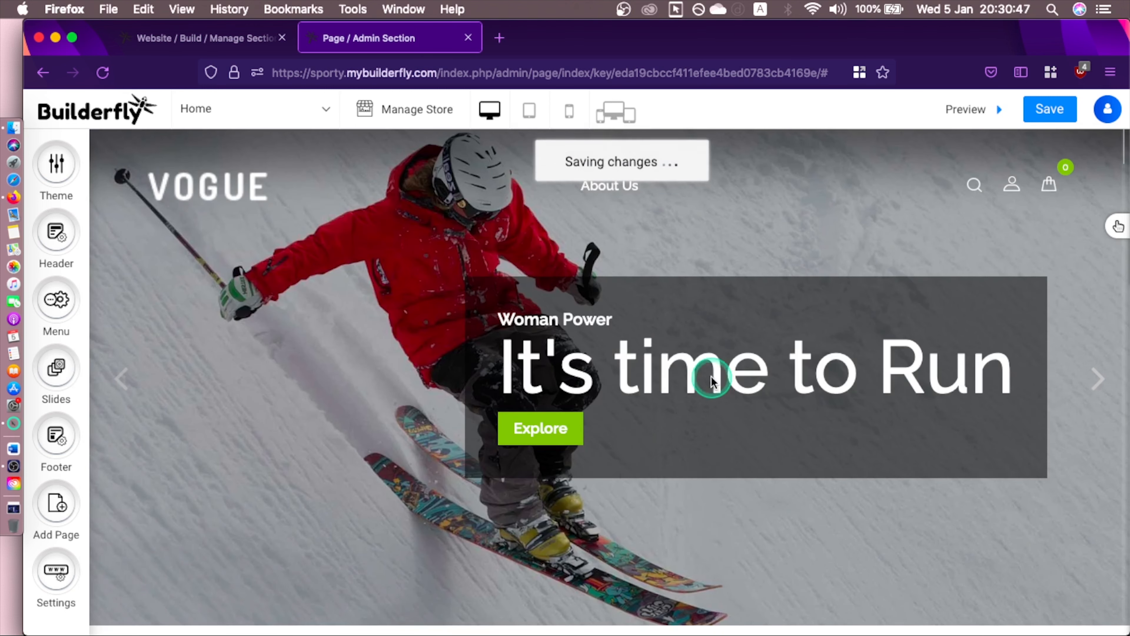
Browse the Architecture Interior library images for Slide 1's background and view the image upload option without choosing a file.
click(56, 368)
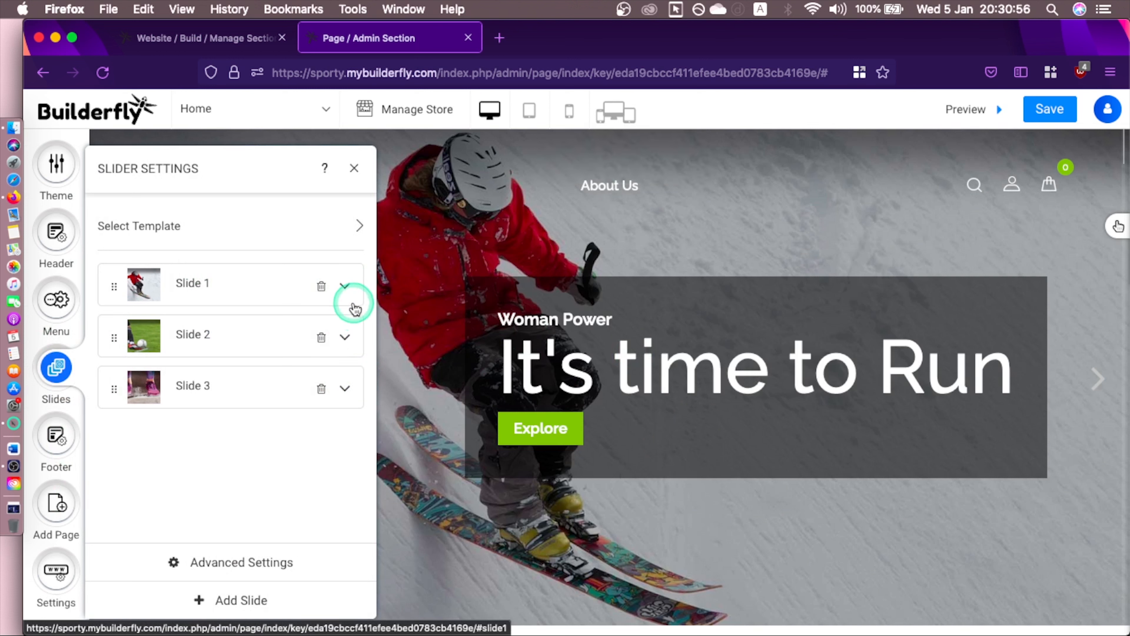
click(345, 285)
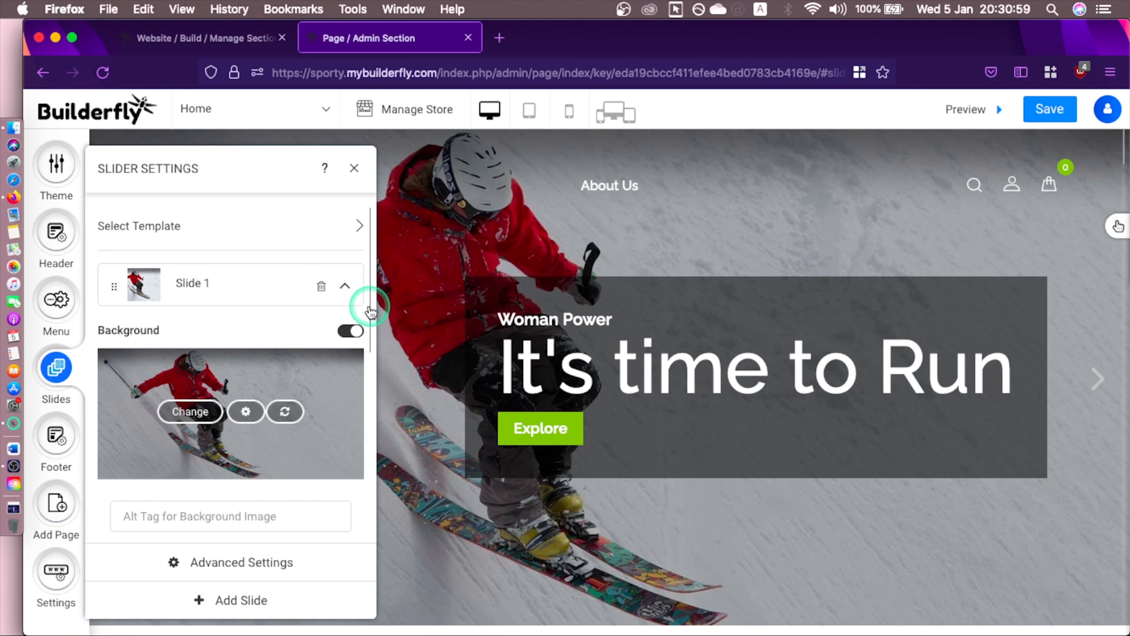
mouse_move(372, 317)
mouse_down()
mouse_move(374, 351)
mouse_move(373, 328)
mouse_up()
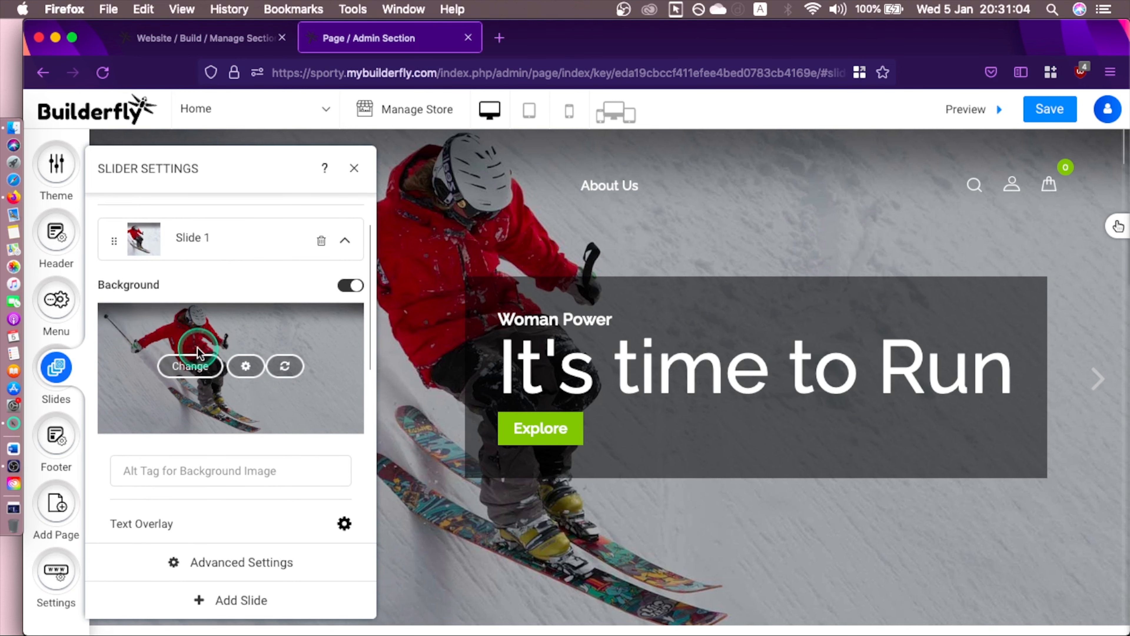
click(191, 369)
click(874, 179)
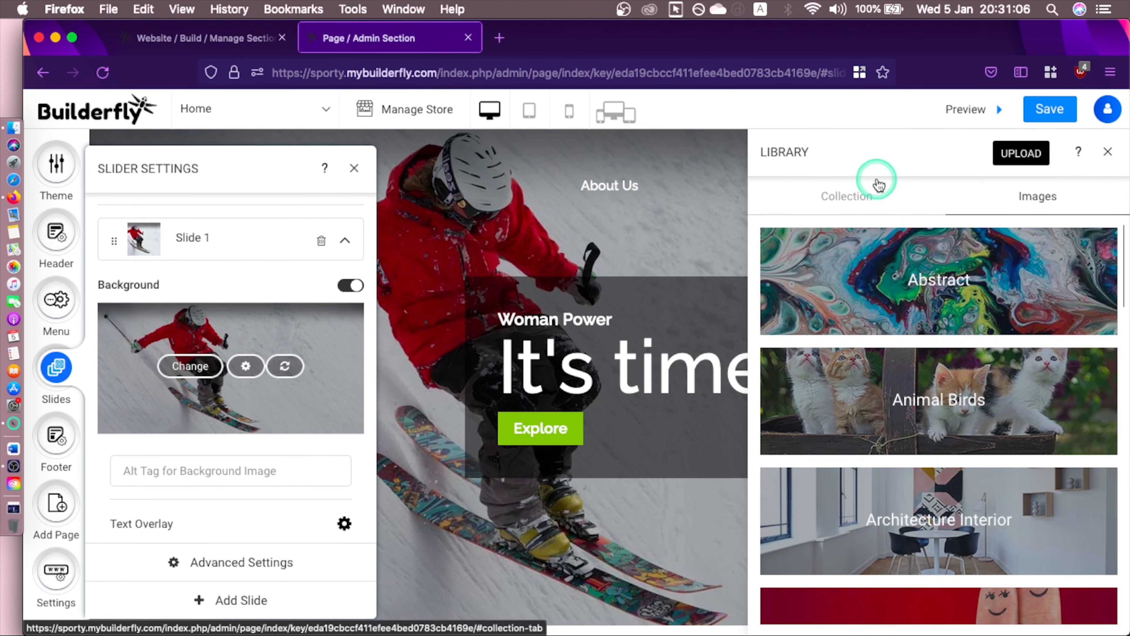
click(1001, 207)
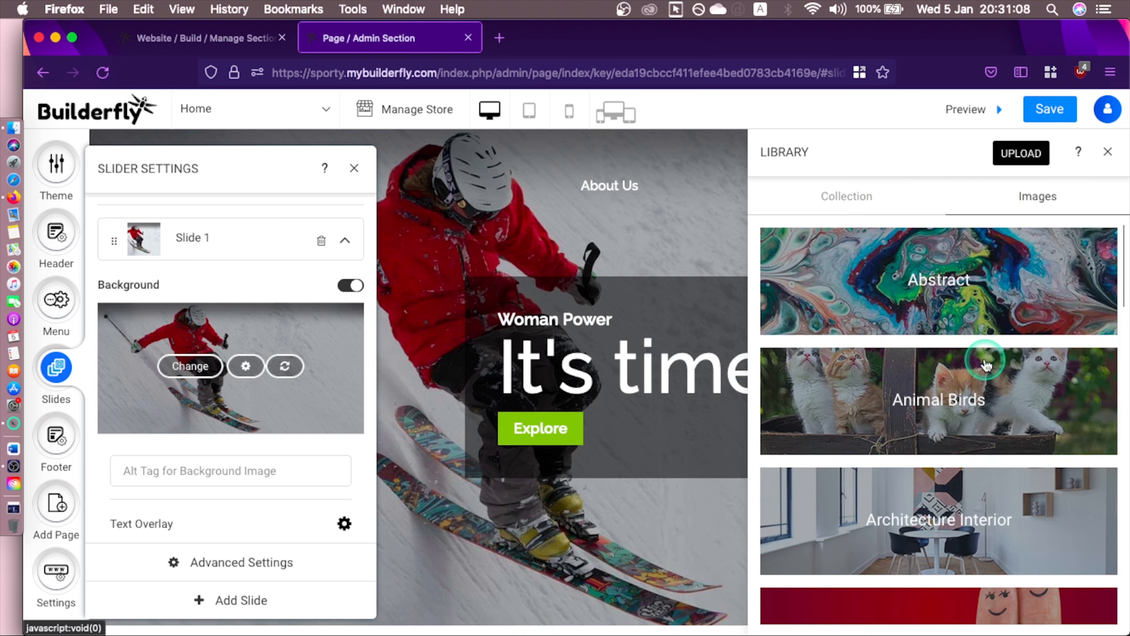
click(959, 525)
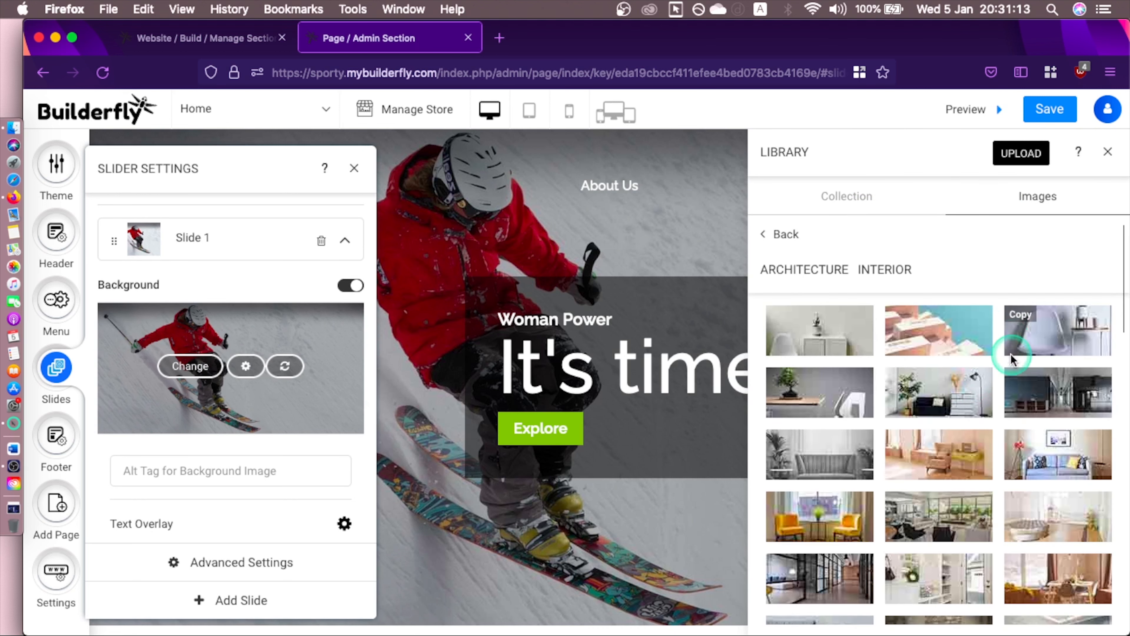
click(1030, 156)
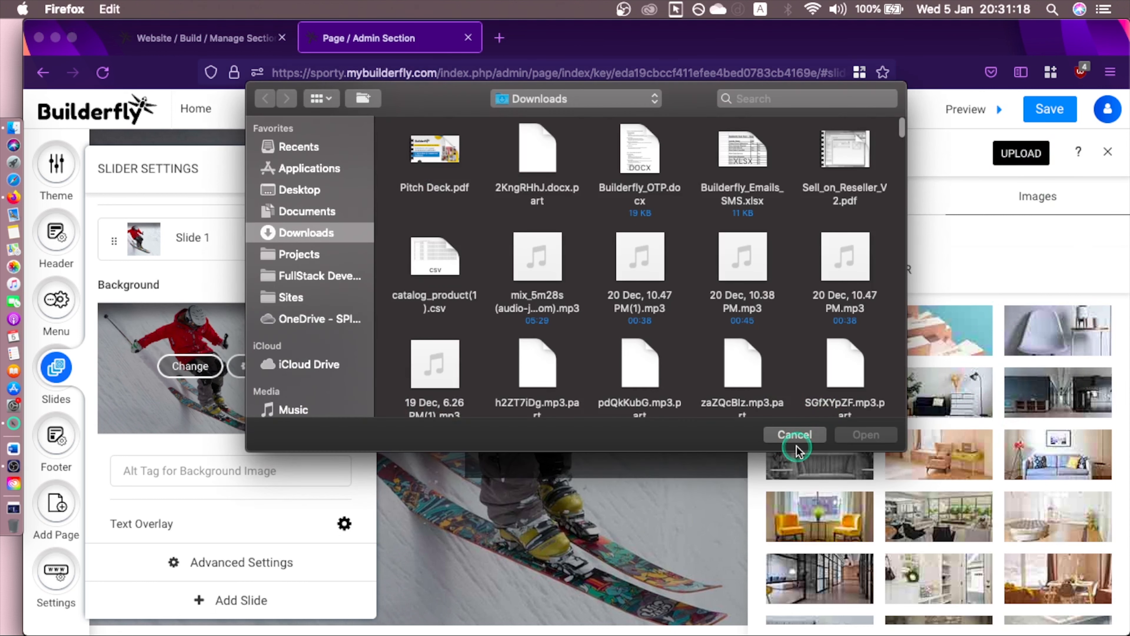
click(795, 435)
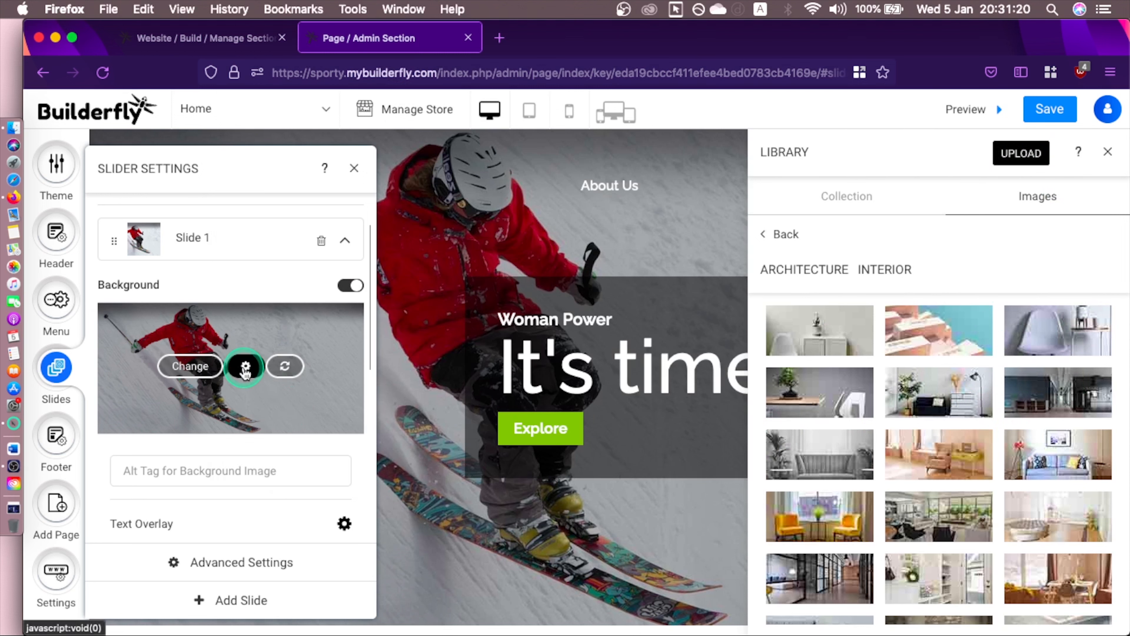
Give Slide 1's background image the full-color filter with an overlay opacity of 0.53, and apply the image settings.
click(245, 370)
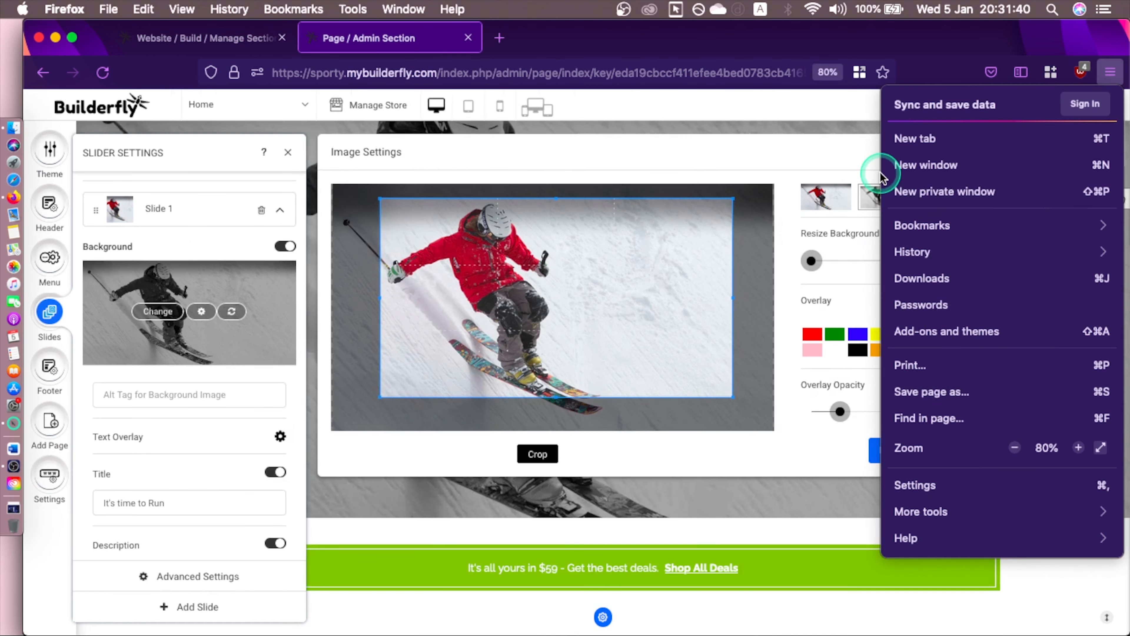
click(846, 138)
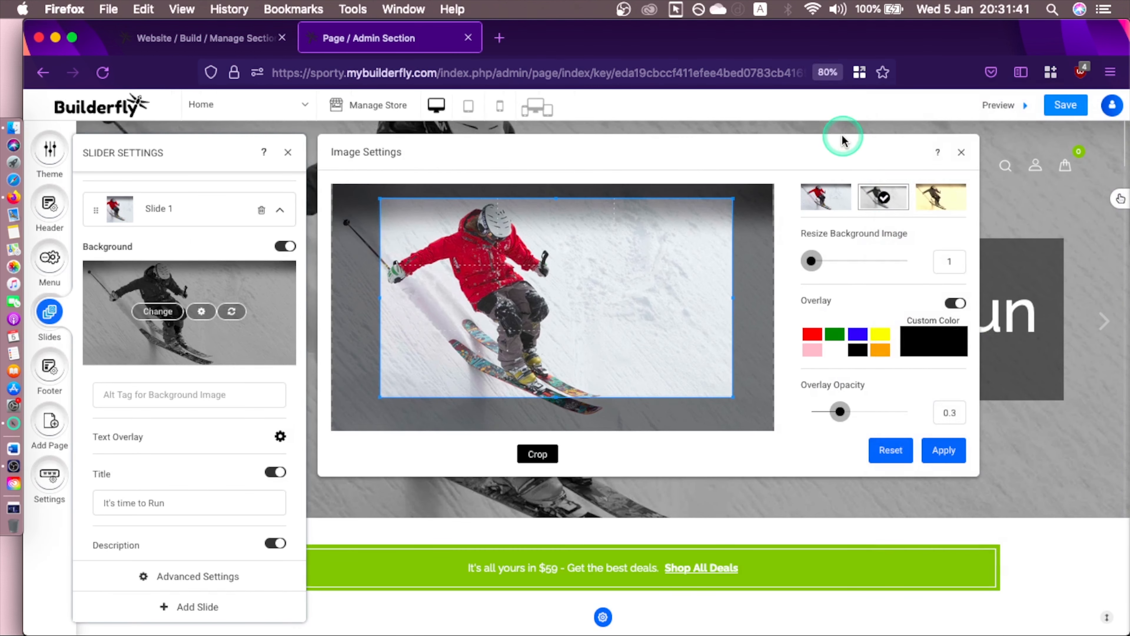
click(945, 207)
click(821, 198)
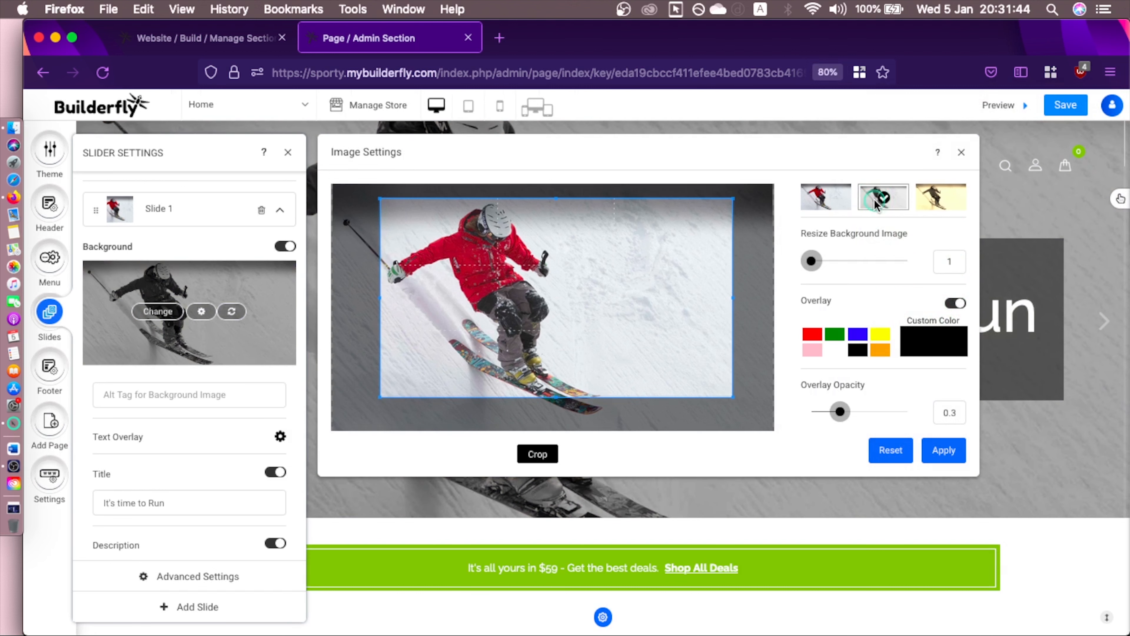
click(883, 414)
click(874, 338)
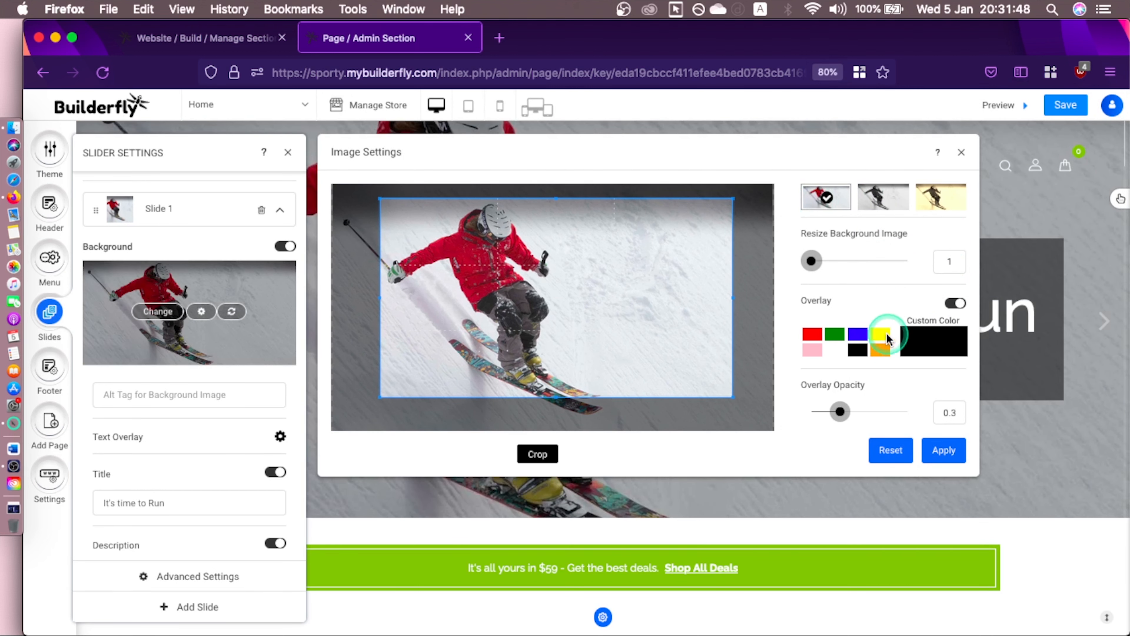
click(864, 412)
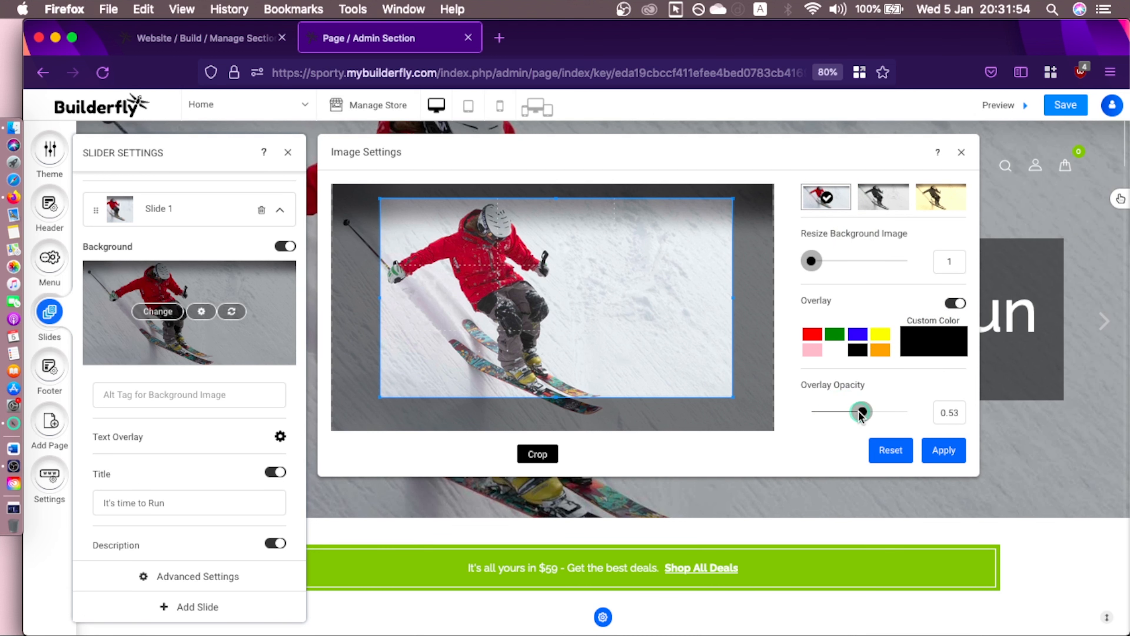
click(941, 449)
Change Slide 1's title to "It's time to Go".
click(189, 401)
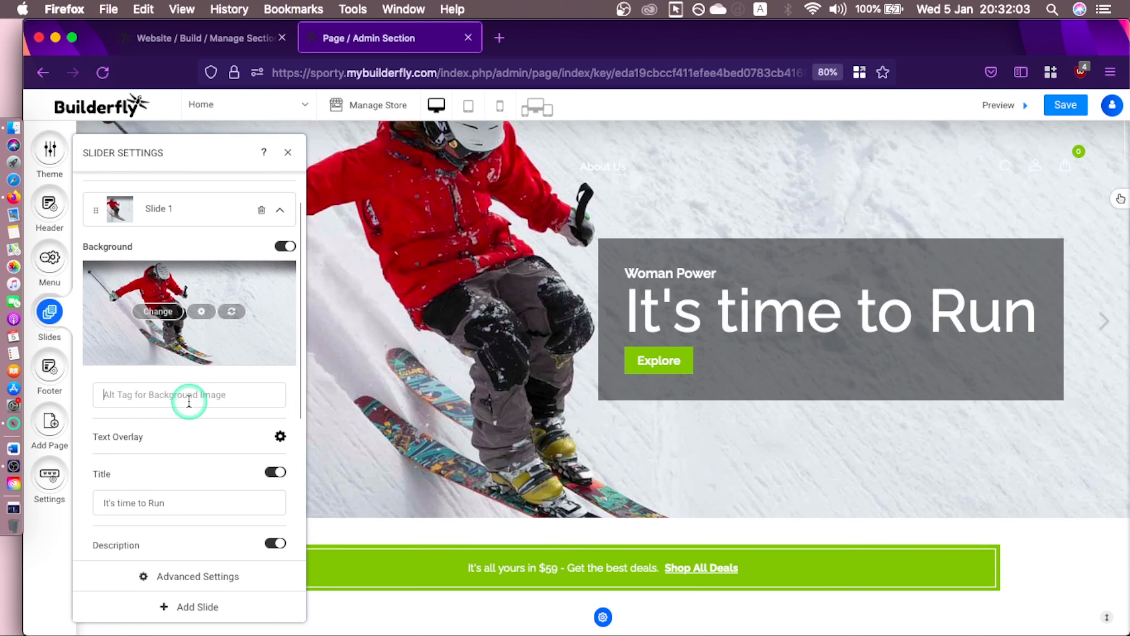
scroll(203, 427, down, 5)
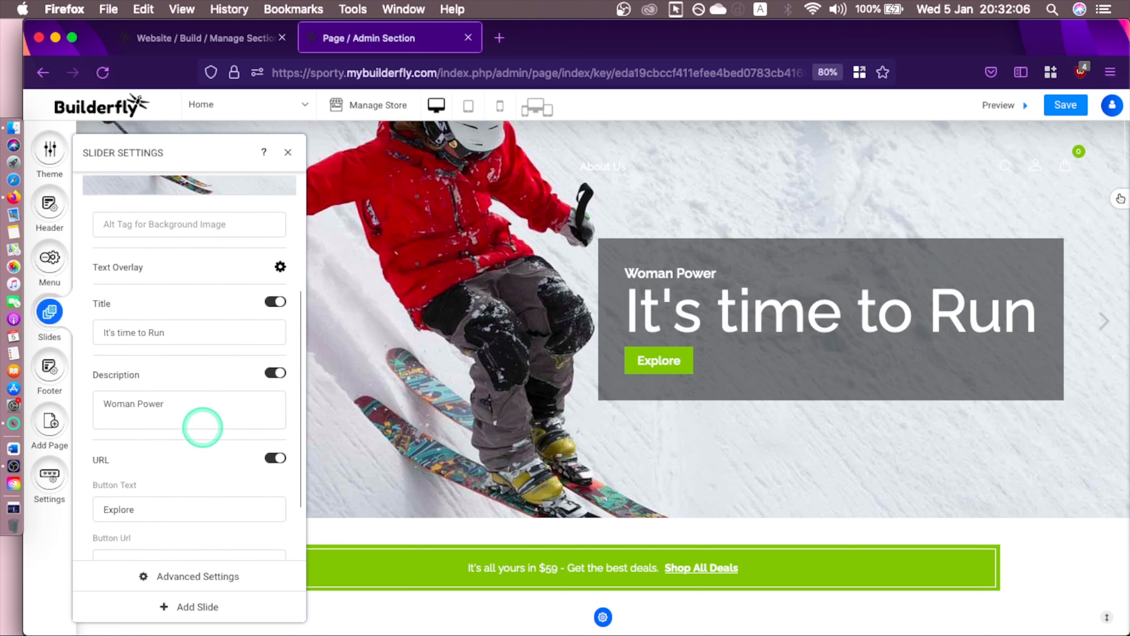
click(249, 292)
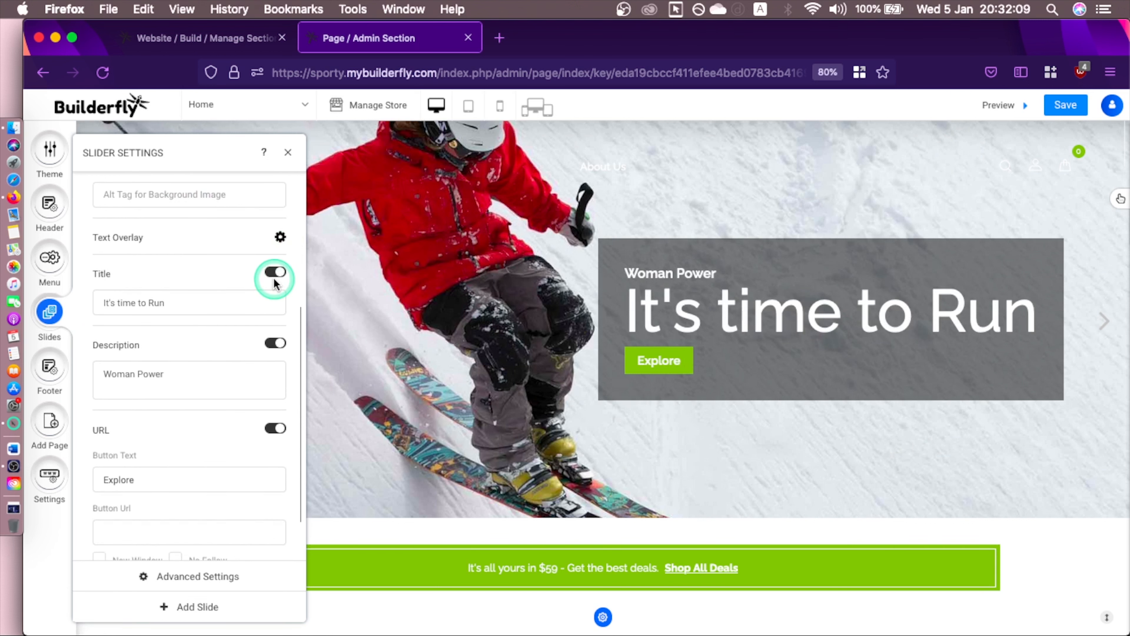
double_click(192, 302)
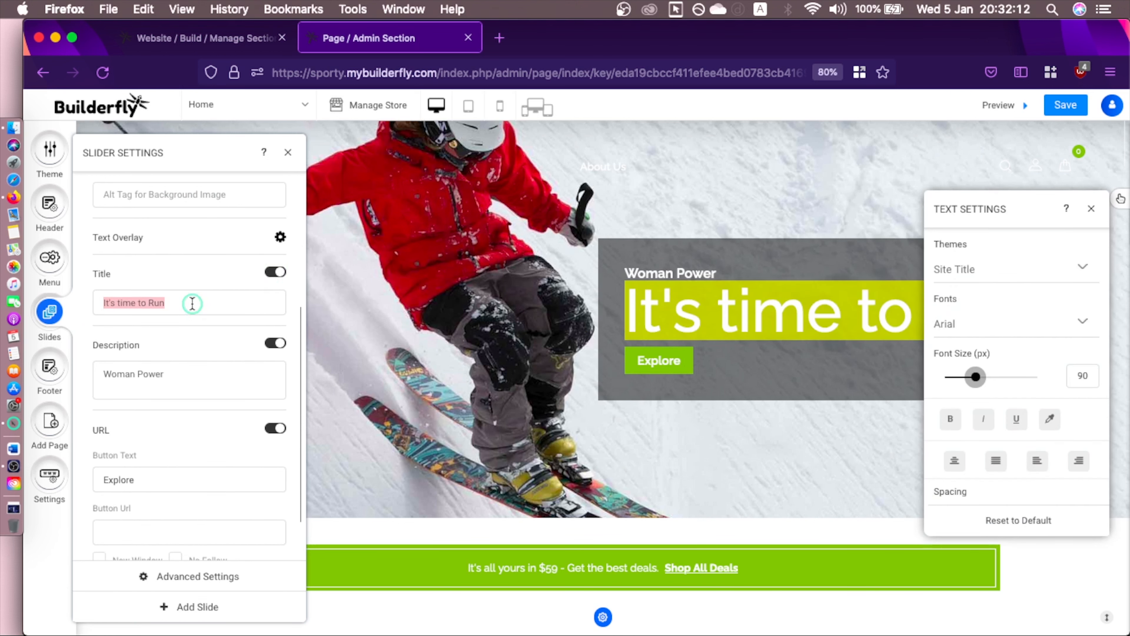
text(Go)
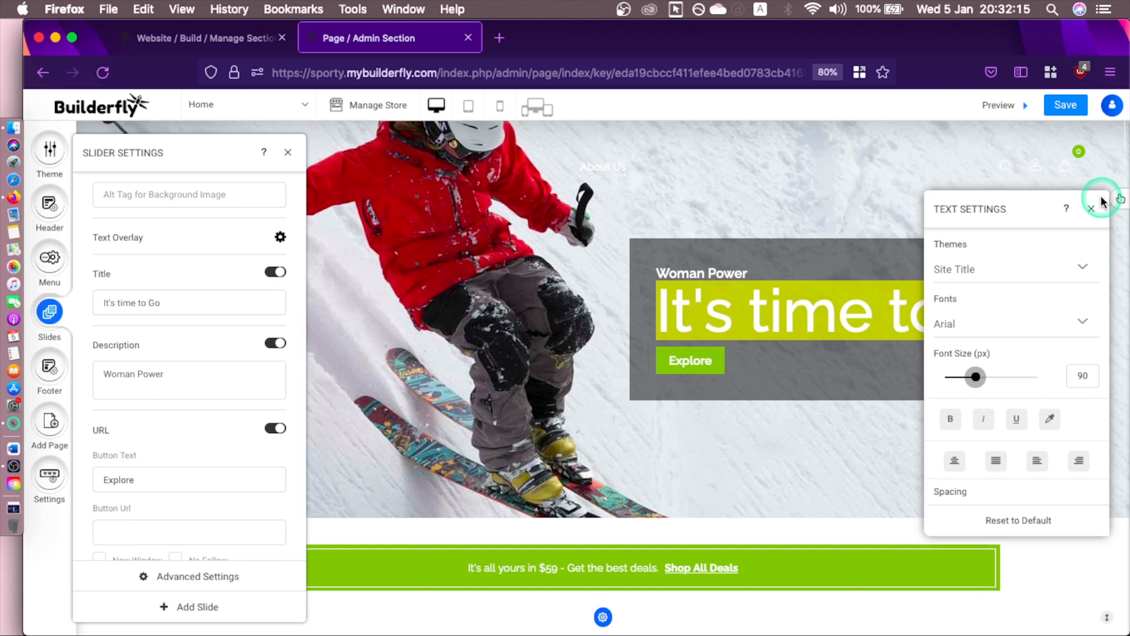
Format Slide 1's title text in Georgia italic with a character spacing of 11.8.
click(1017, 276)
click(1010, 291)
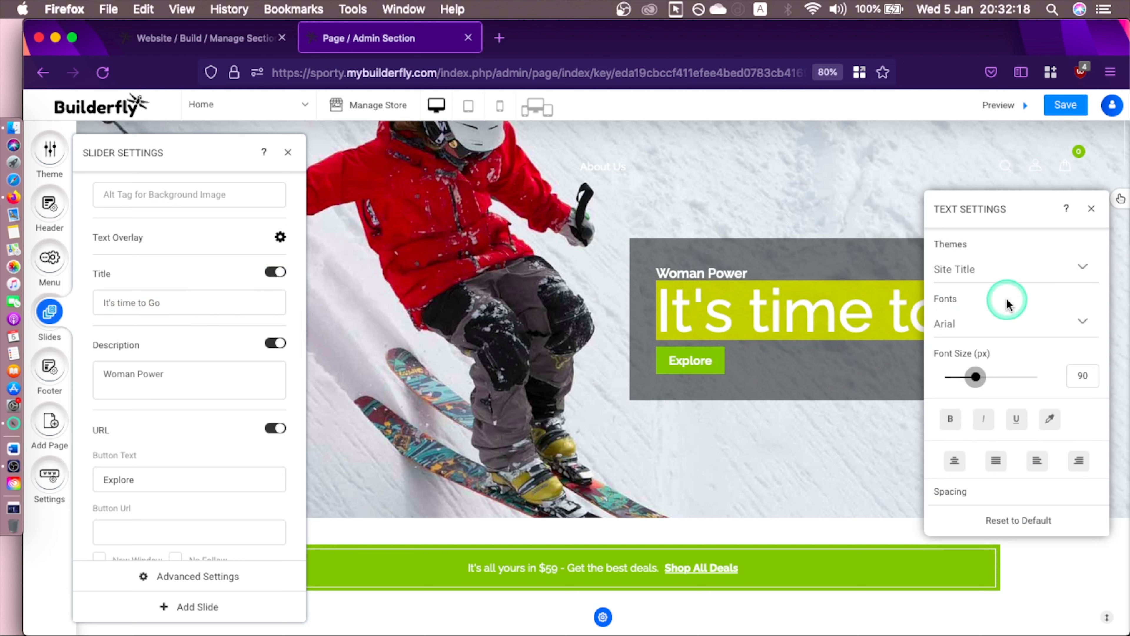
click(1001, 323)
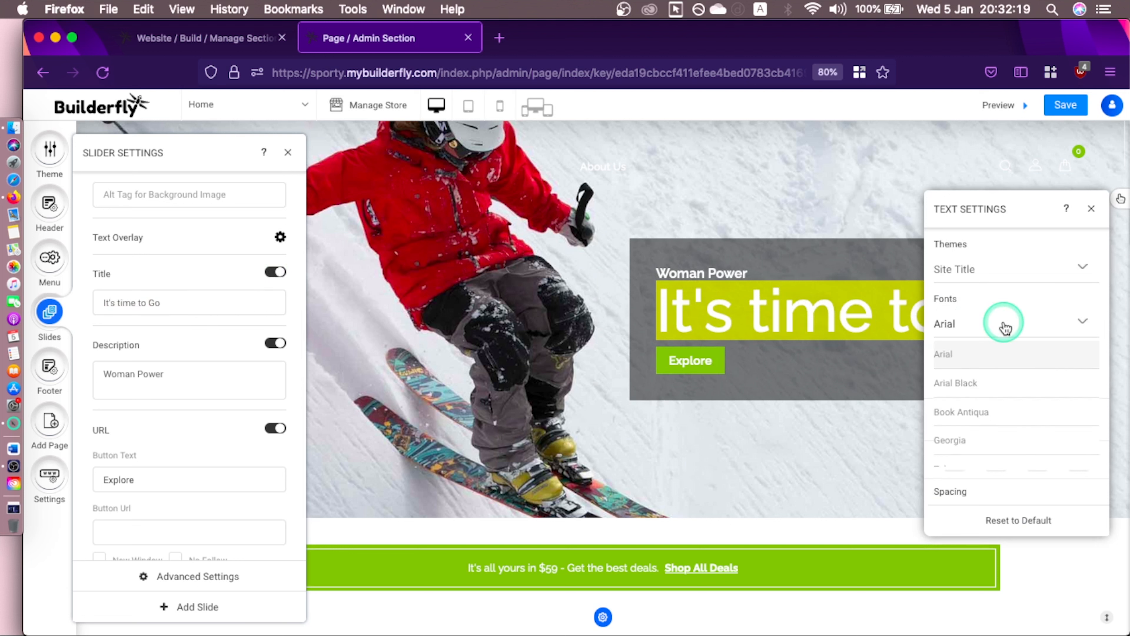
click(998, 439)
click(983, 424)
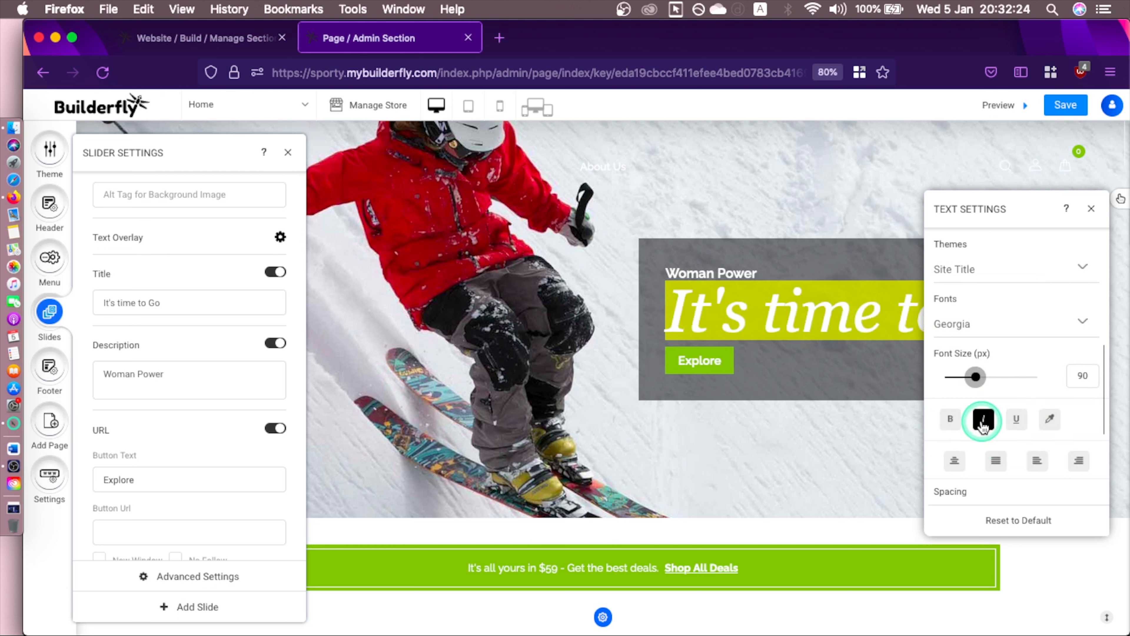
click(986, 422)
click(988, 420)
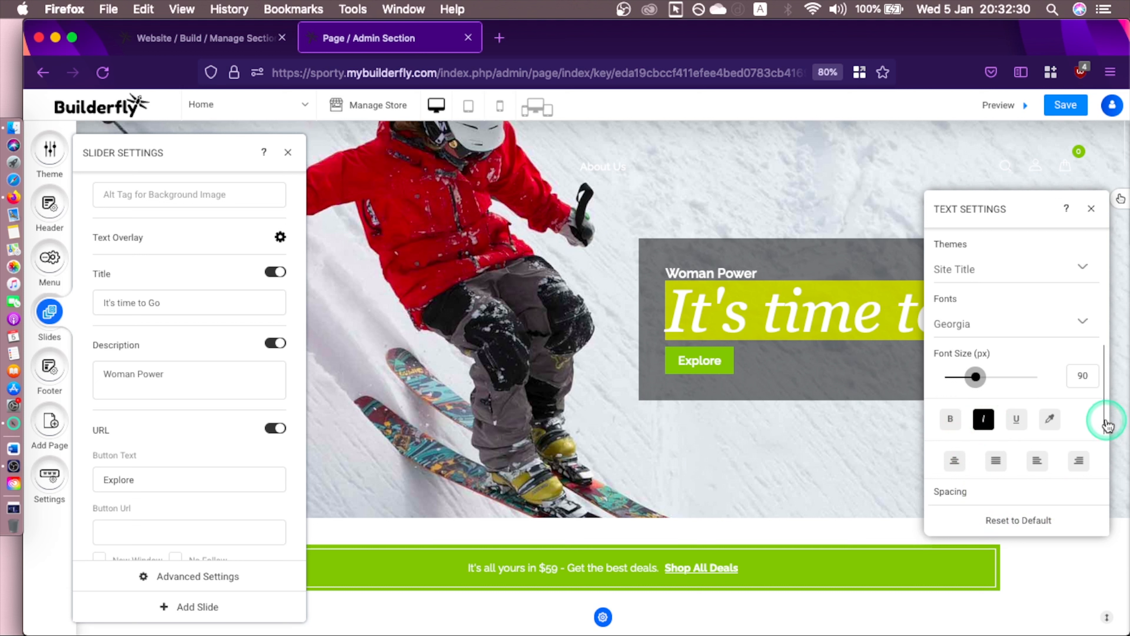
drag(1107, 425, 1105, 485)
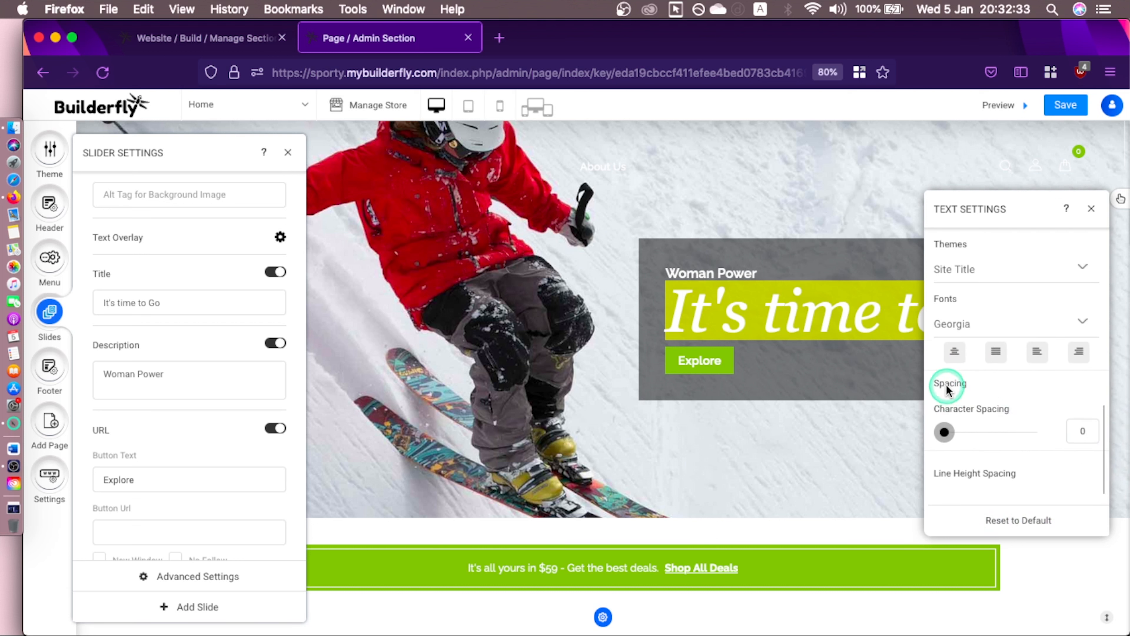
click(965, 434)
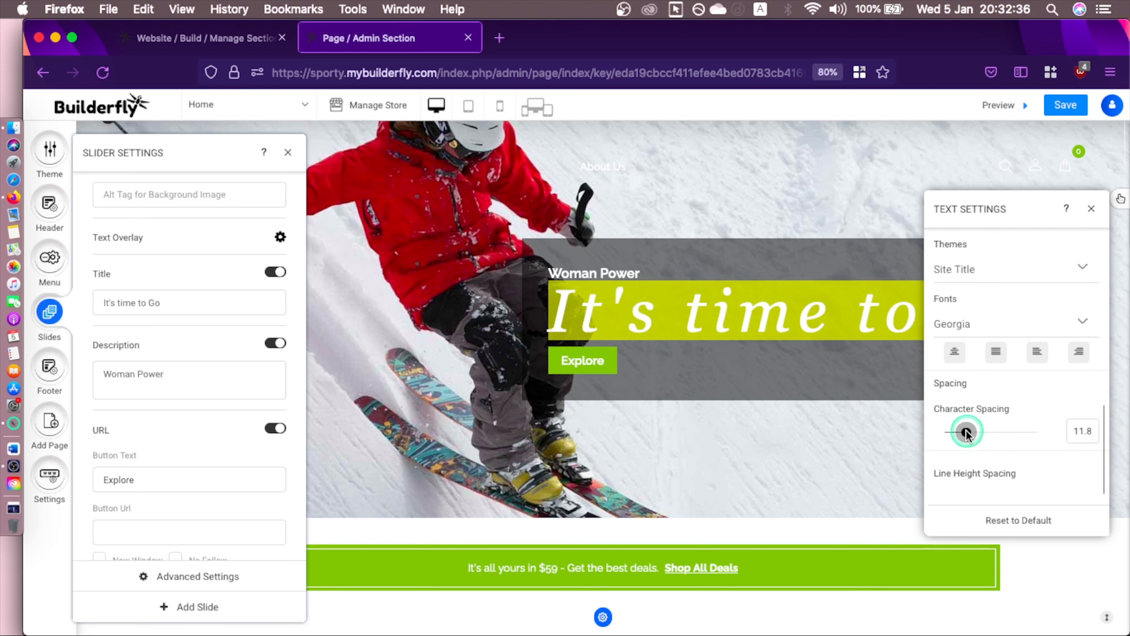
Open the advanced slideshow settings and set the slider effect to Flip.
click(188, 576)
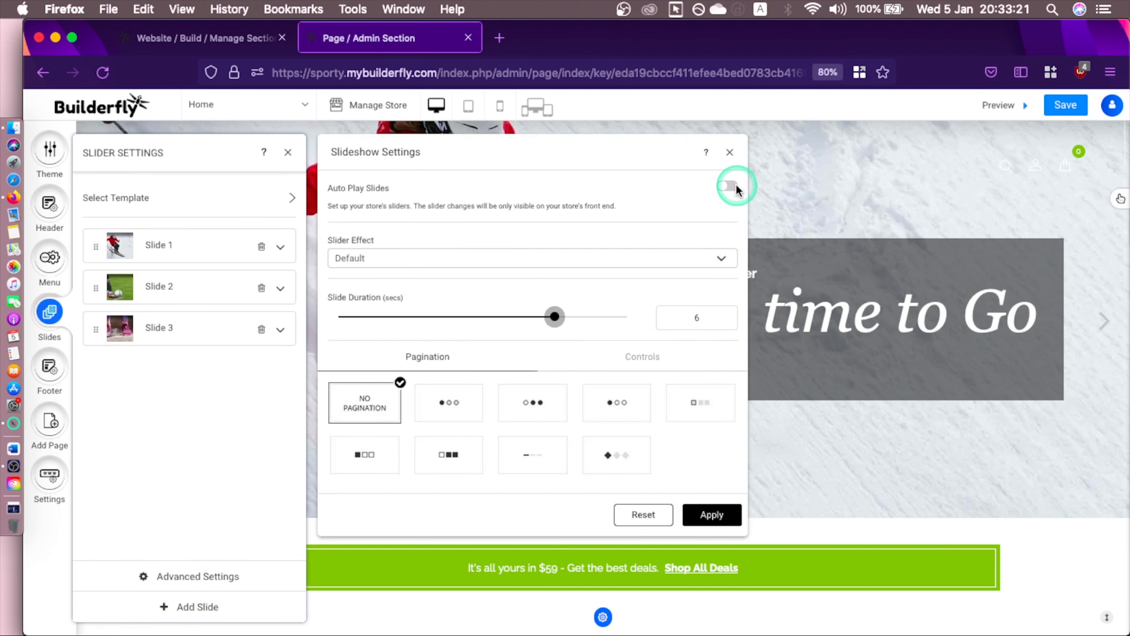
click(726, 187)
click(669, 263)
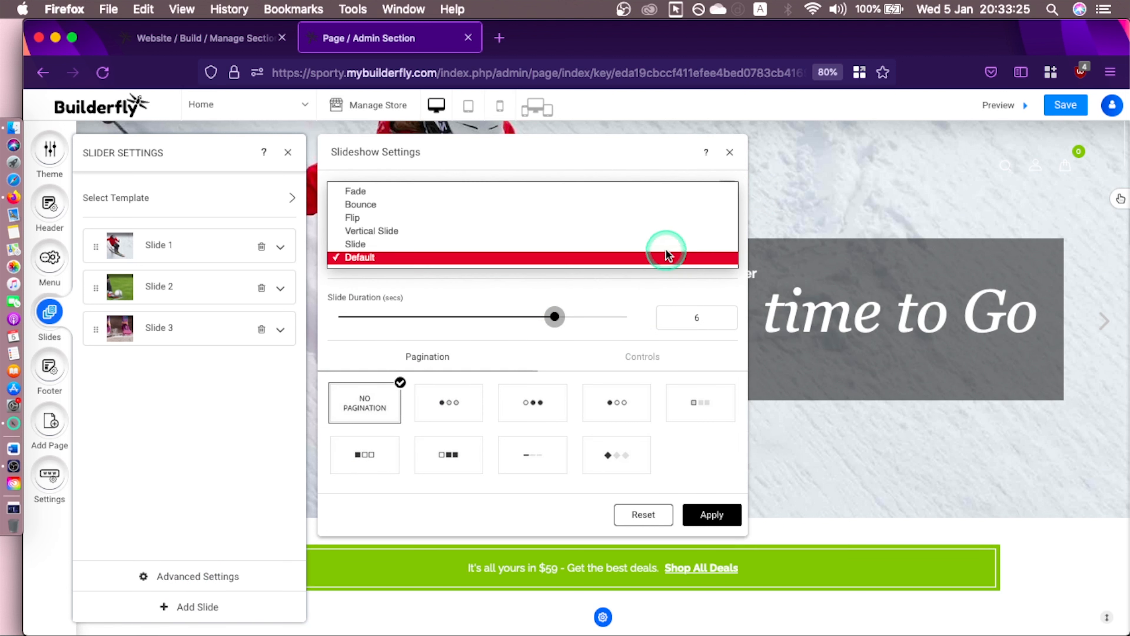
click(667, 218)
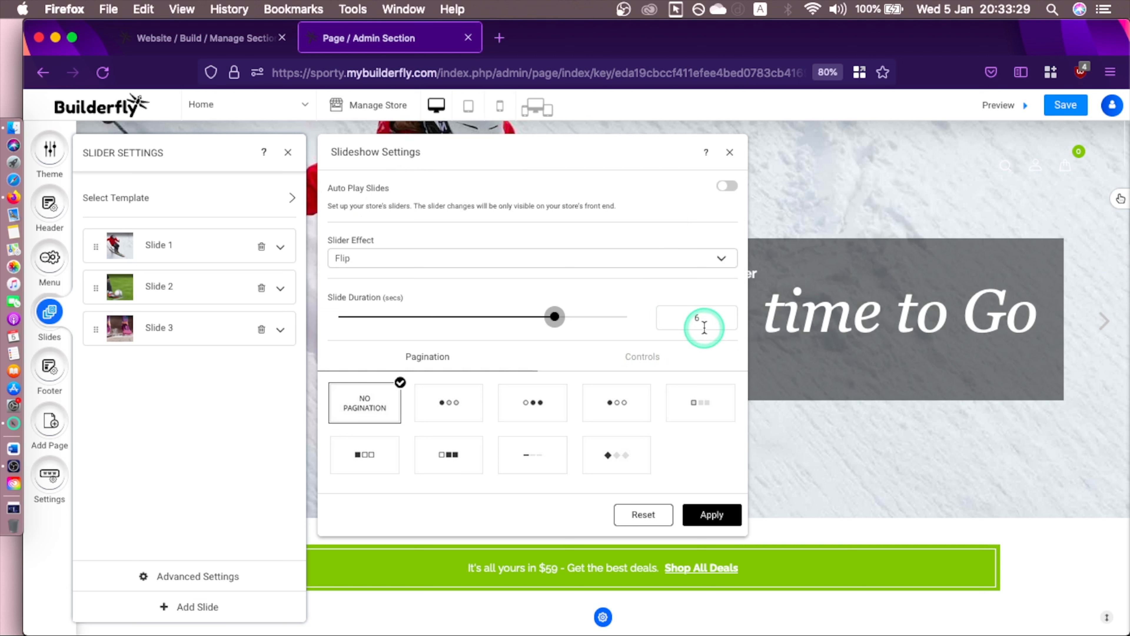
Set the slide duration to 6 seconds and select the no-pagination style, trying two dot styles first.
click(560, 317)
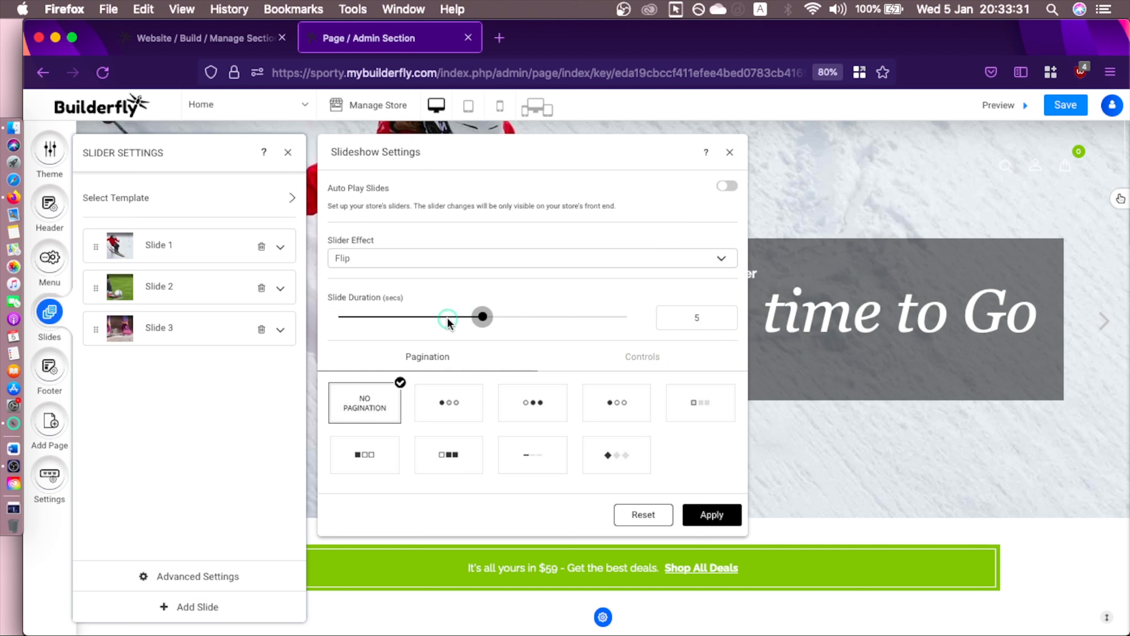
drag(448, 319, 386, 324)
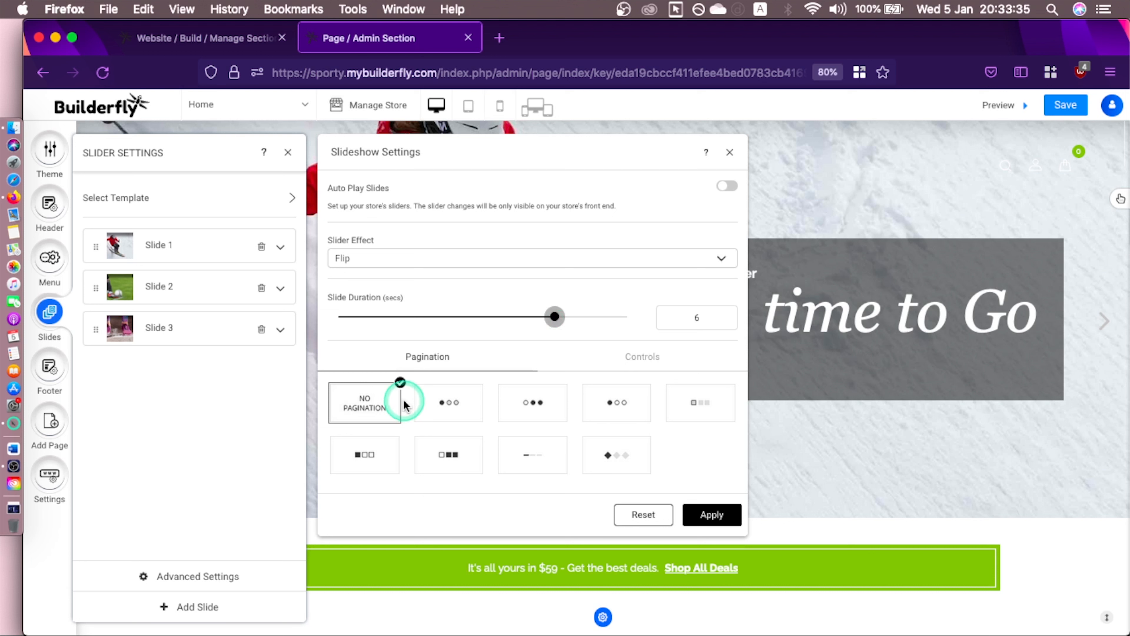
click(451, 414)
click(533, 411)
click(381, 405)
Choose the outlined-circle arrows as the slider controls and apply the slideshow settings.
click(644, 359)
click(721, 405)
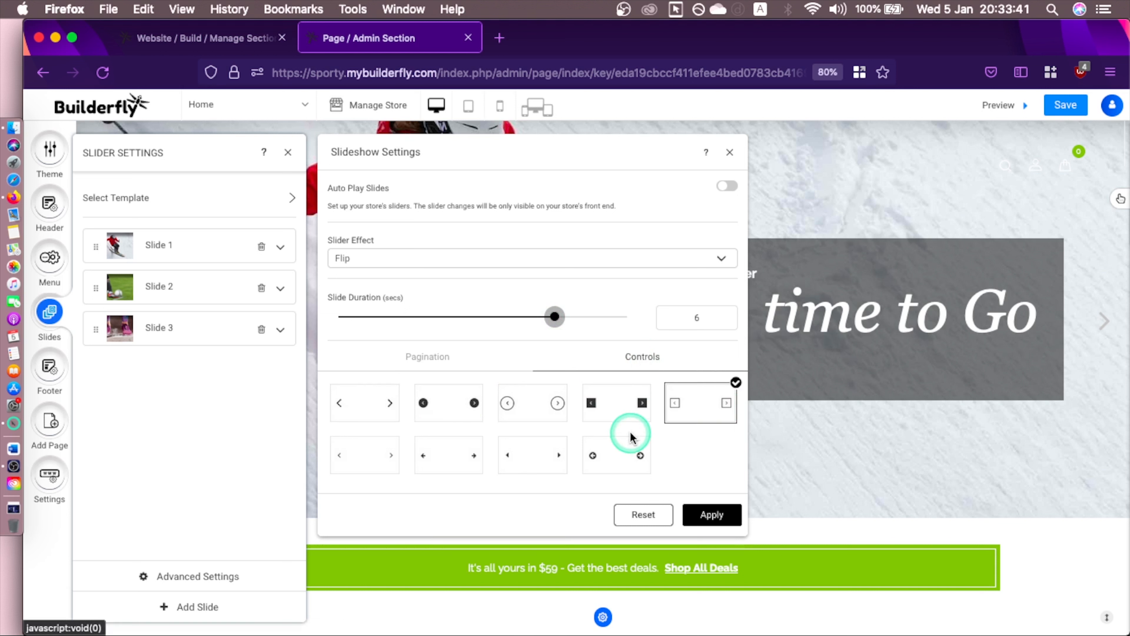
click(609, 458)
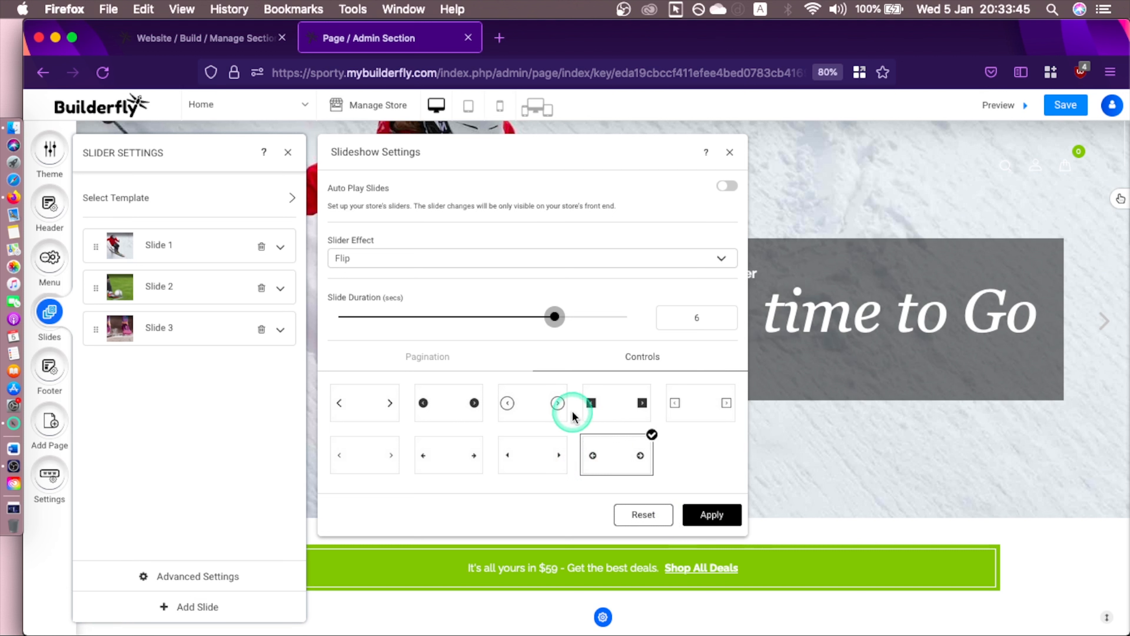
click(552, 403)
click(723, 514)
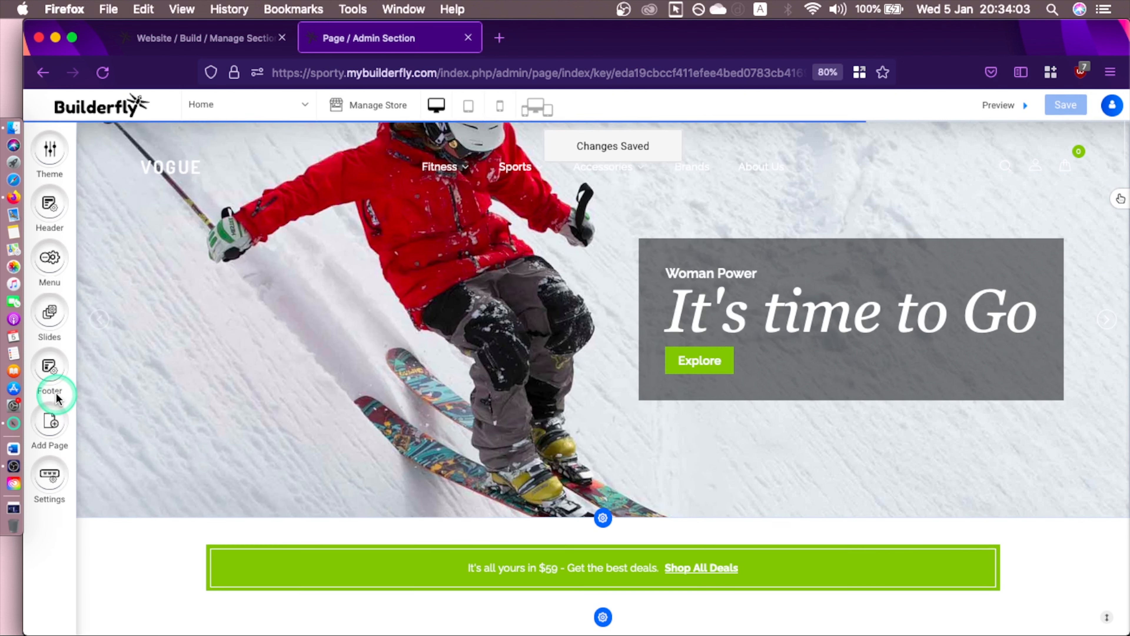
Open the footer settings and select the dark footer template with Pages, My Account and Reach Here columns.
click(50, 367)
click(292, 194)
scroll(733, 250, down, 10)
scroll(733, 251, up, 3)
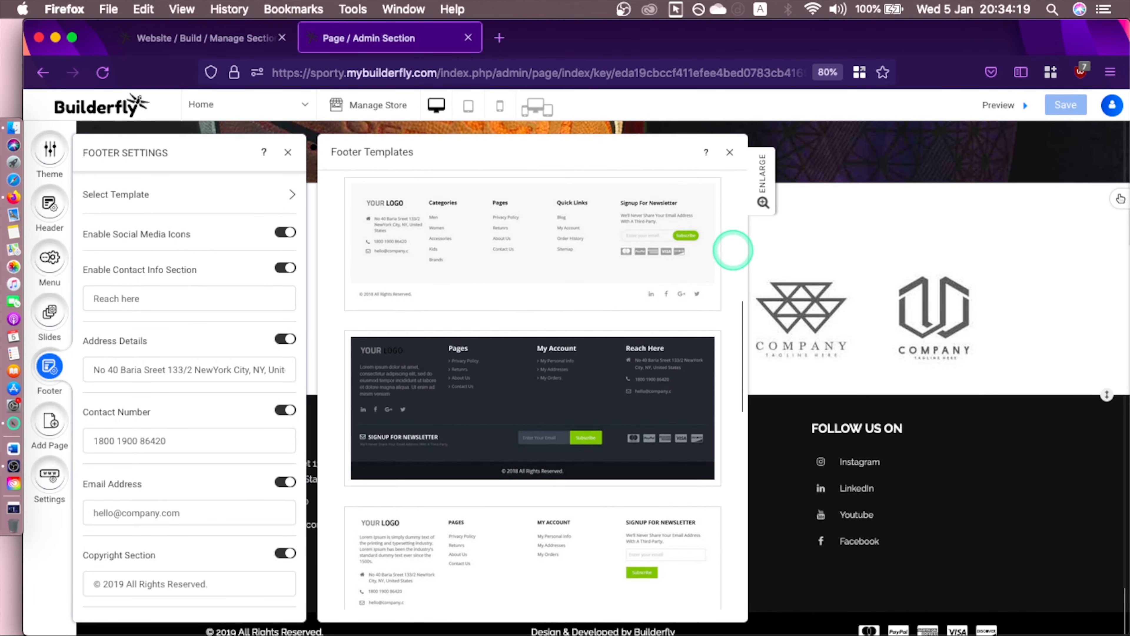
click(518, 407)
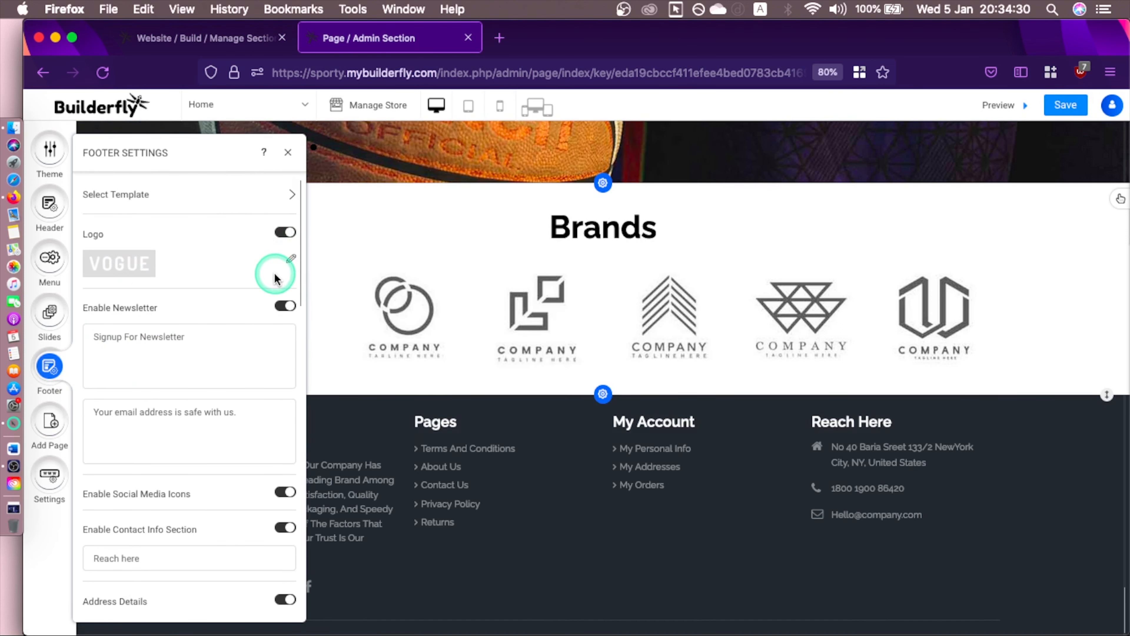
Switch the footer's contact number, email address and About Us info off and back on.
drag(300, 272, 307, 366)
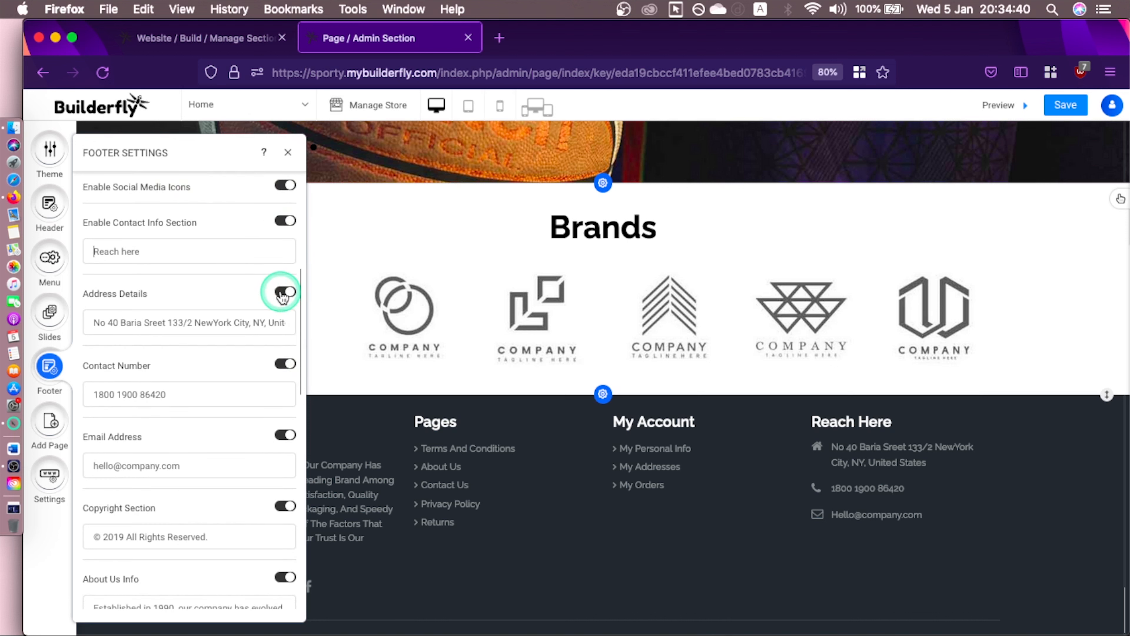
click(285, 364)
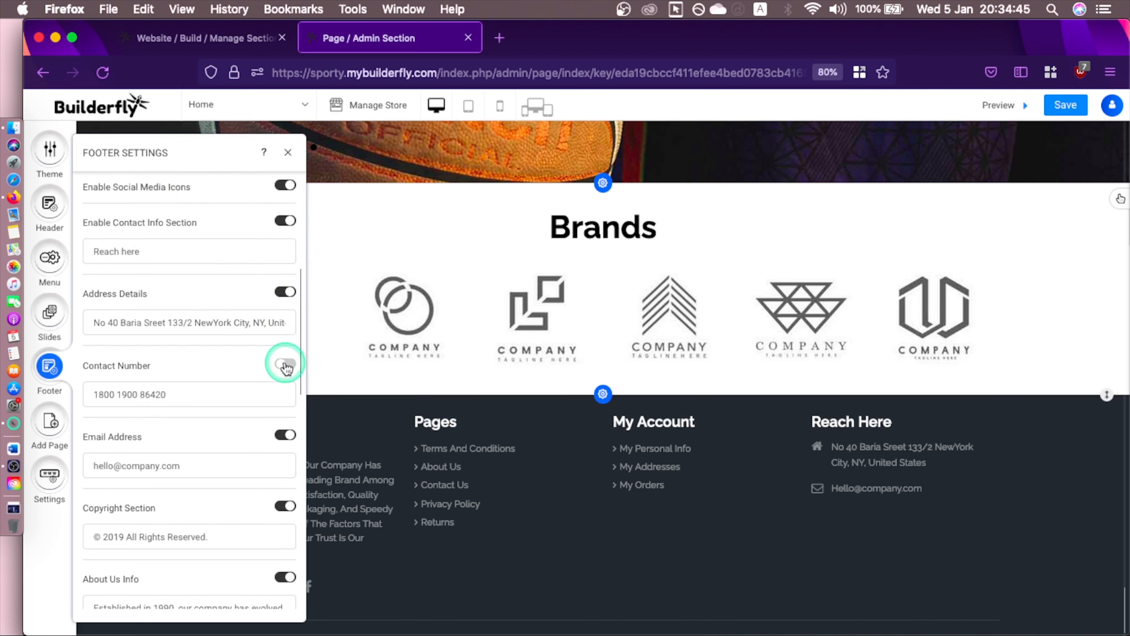
click(285, 364)
click(284, 435)
click(284, 435)
scroll(283, 439, down, 8)
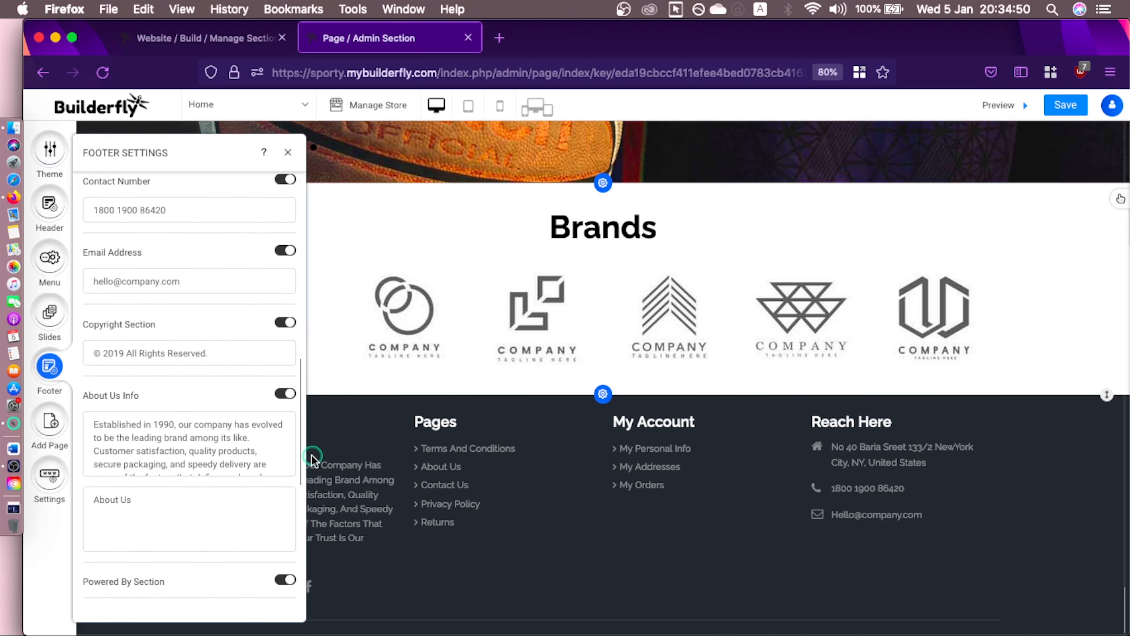
click(284, 201)
click(284, 201)
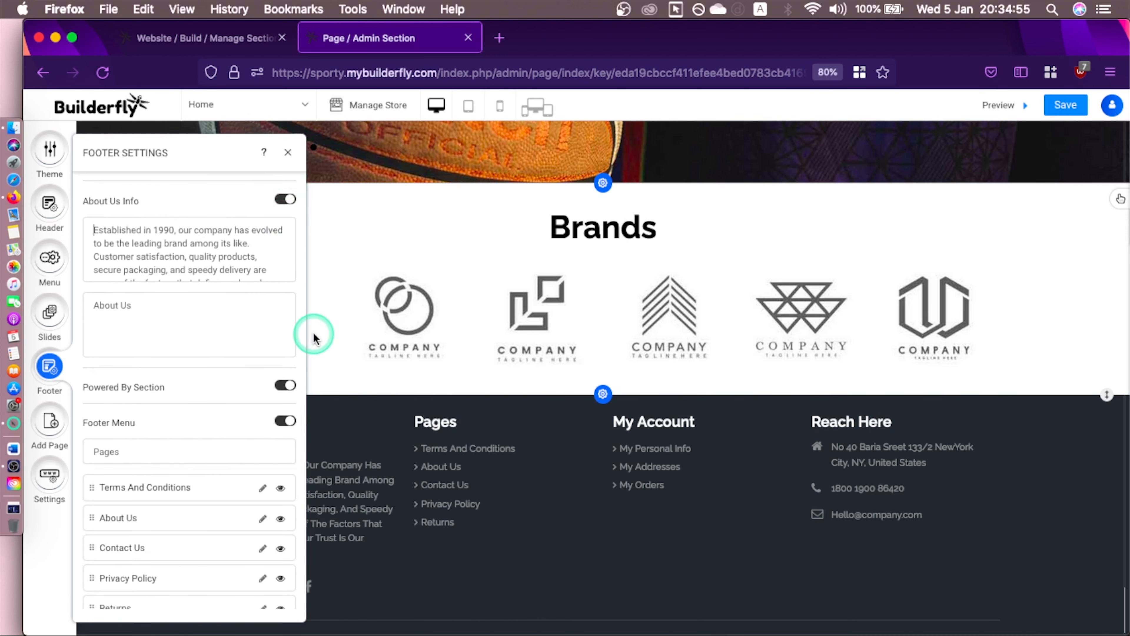
Look through the remaining footer settings, including the footer menu, My Account links and payment icons.
scroll(305, 321, up, 5)
scroll(302, 490, down, 12)
scroll(320, 577, down, 1)
click(288, 517)
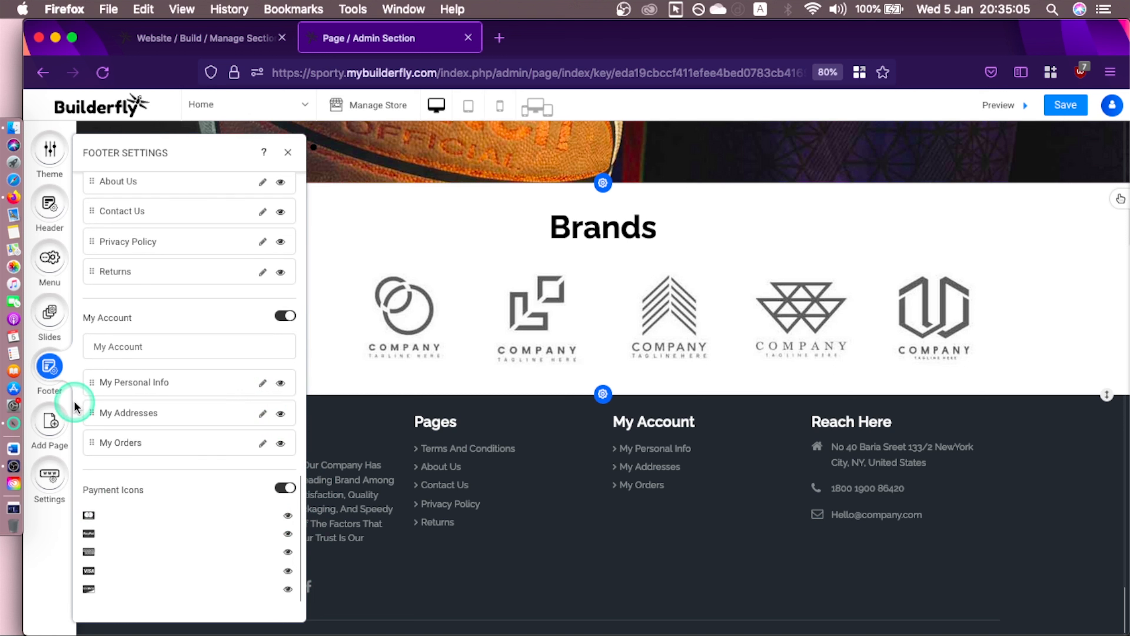
click(57, 378)
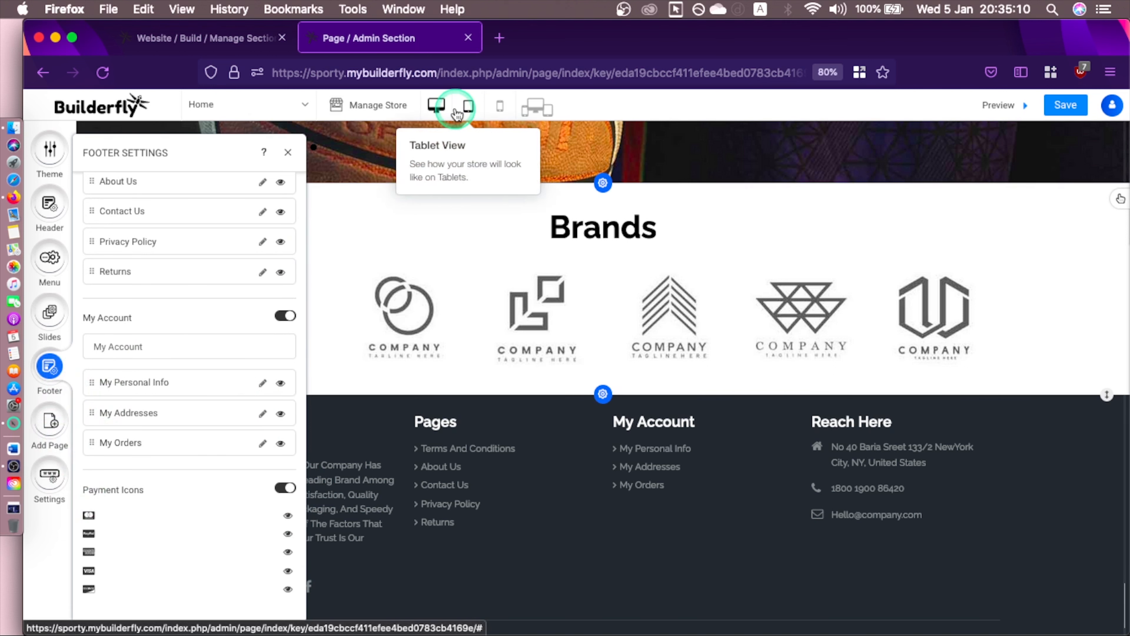
Open the website settings, try the Boxed Layout and switch the store back to Fullwidth Layout.
click(57, 475)
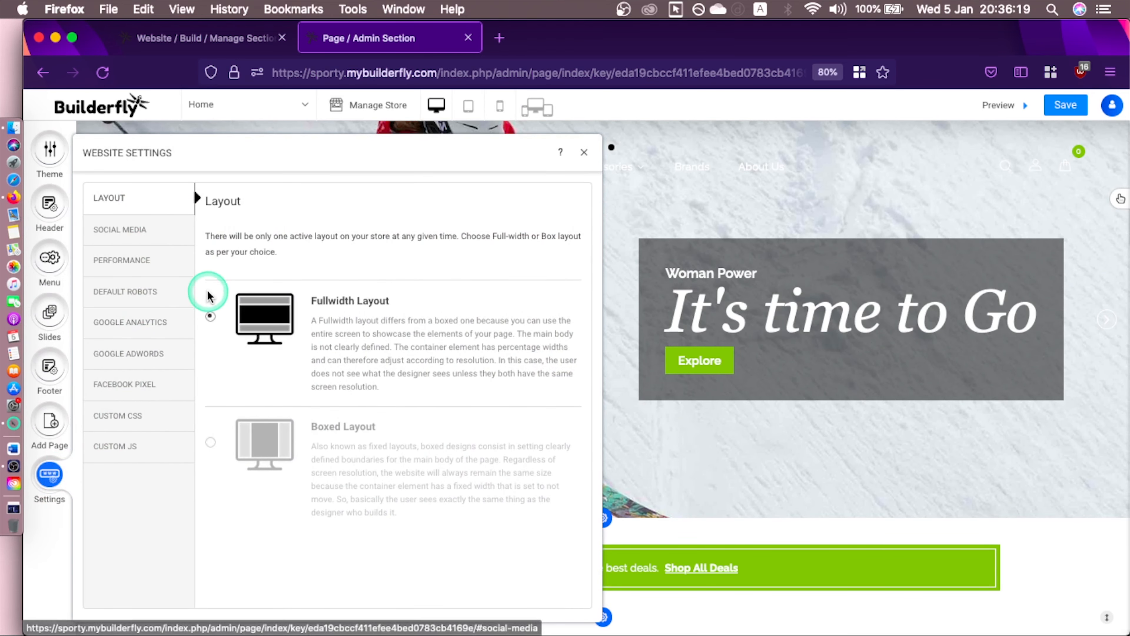
click(211, 443)
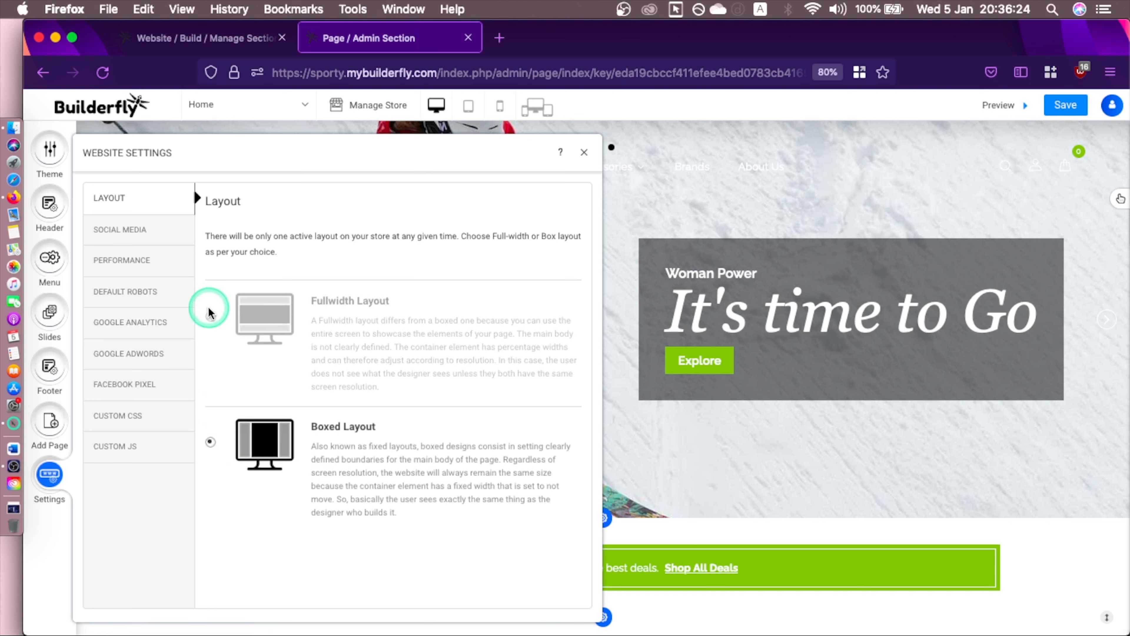
click(211, 316)
Add a Google+ channel to the store's social media list.
click(154, 233)
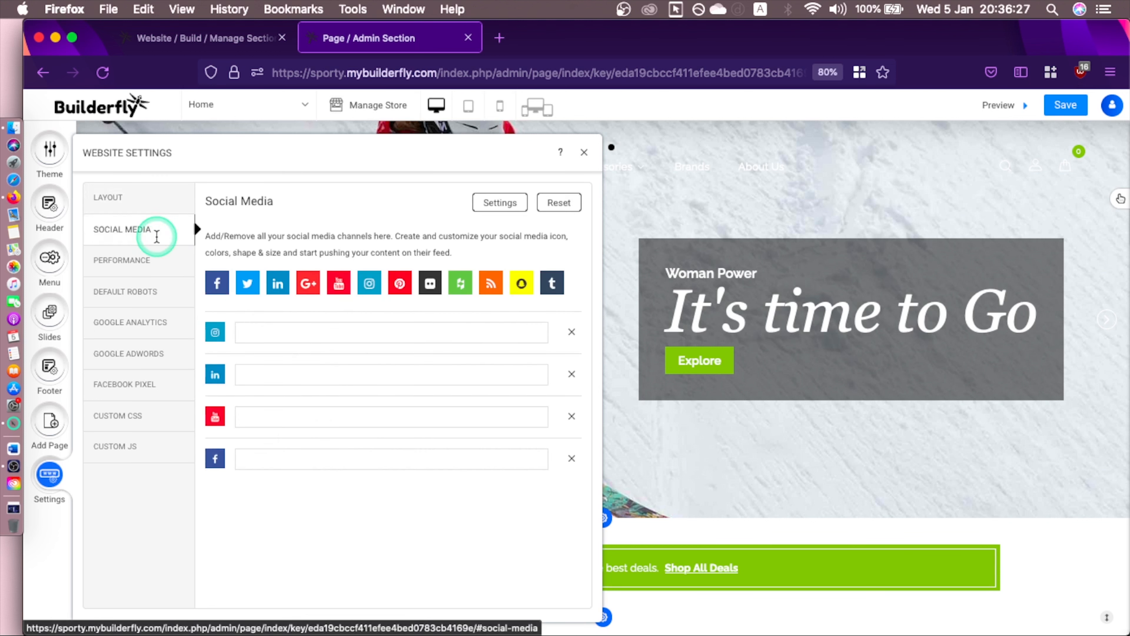
click(312, 290)
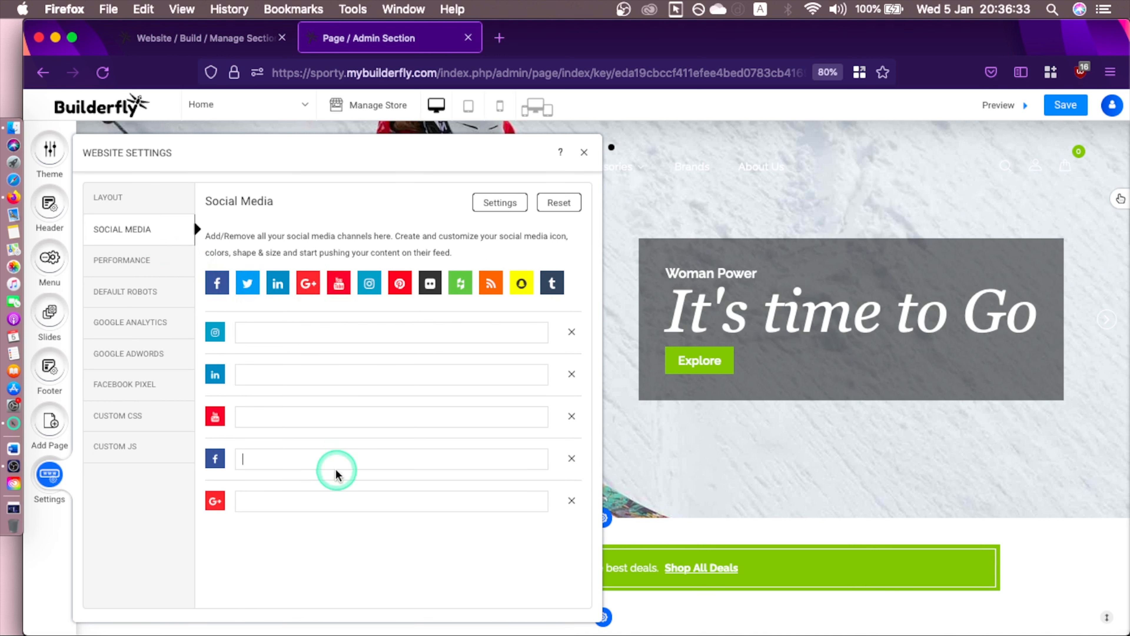
click(330, 367)
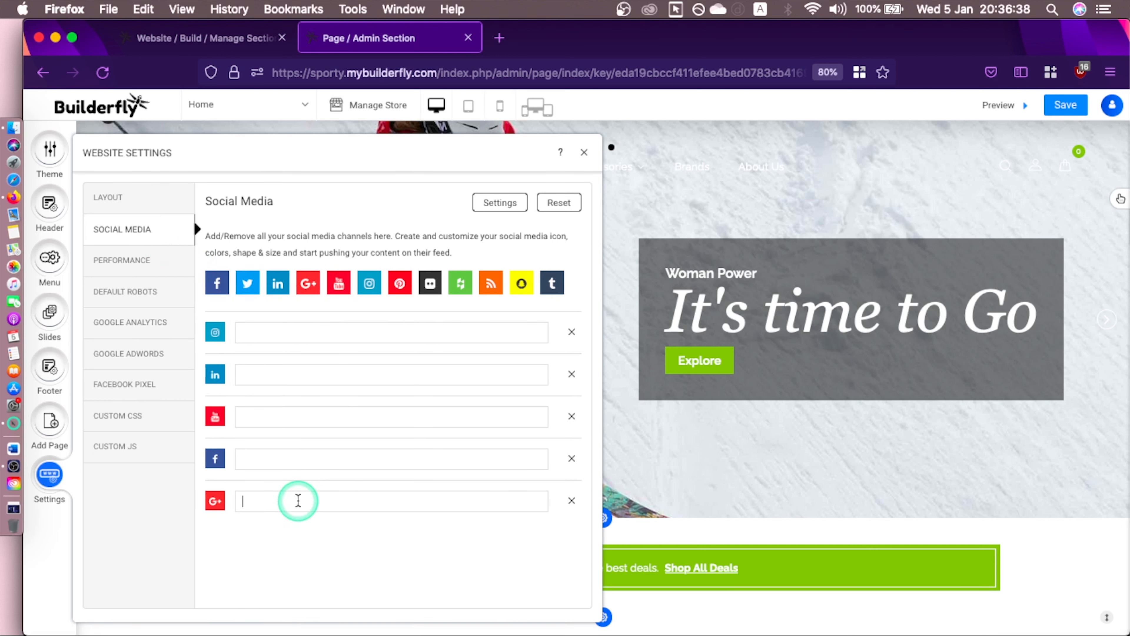
Give the social media icons the solid black circle design and view its color customization options.
click(507, 209)
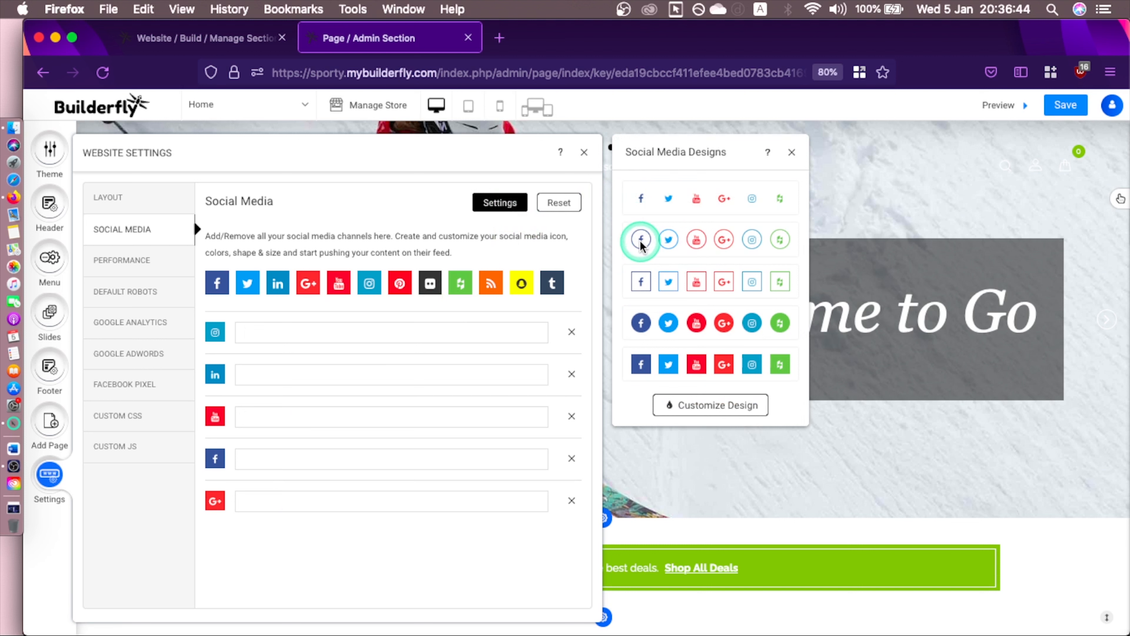
click(643, 322)
click(641, 364)
scroll(643, 363, down, 2)
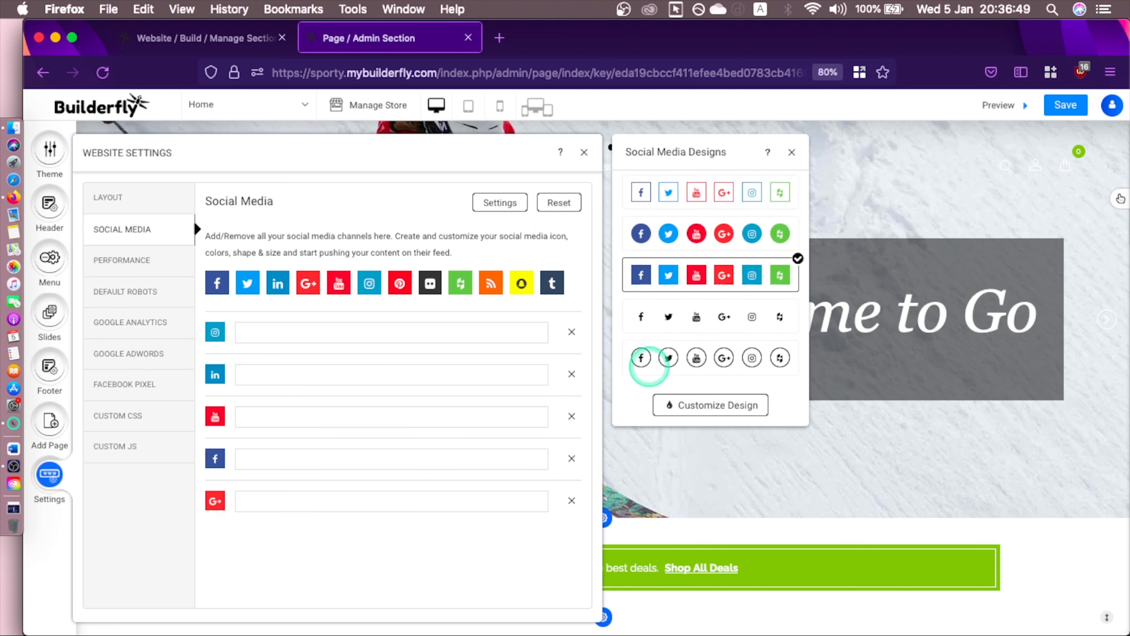
scroll(650, 367, down, 3)
click(671, 317)
click(643, 363)
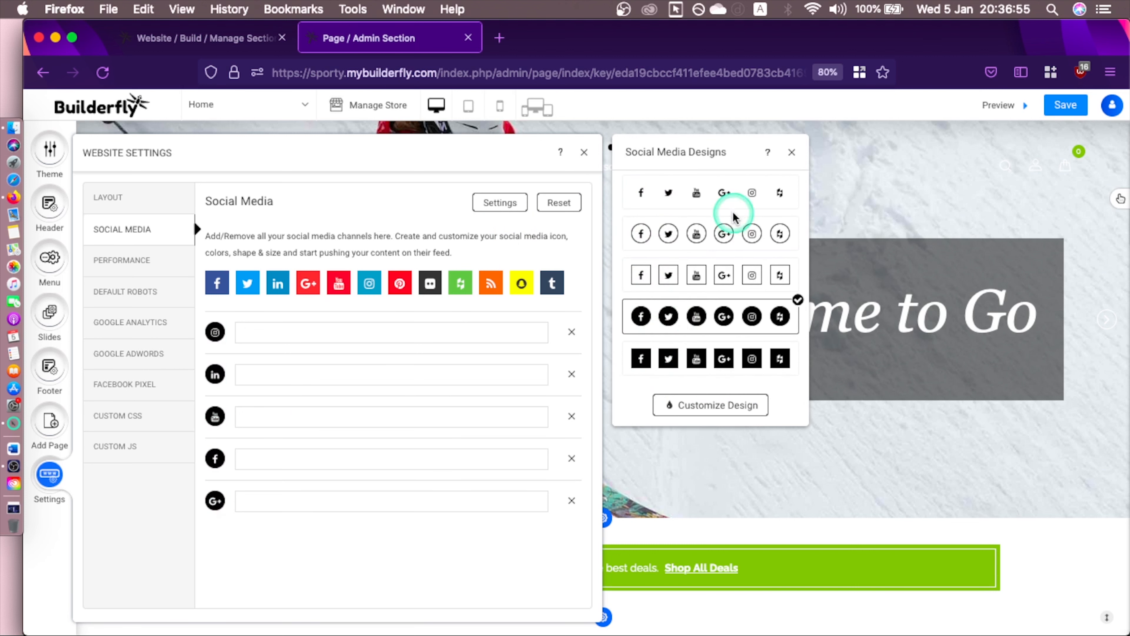
click(711, 405)
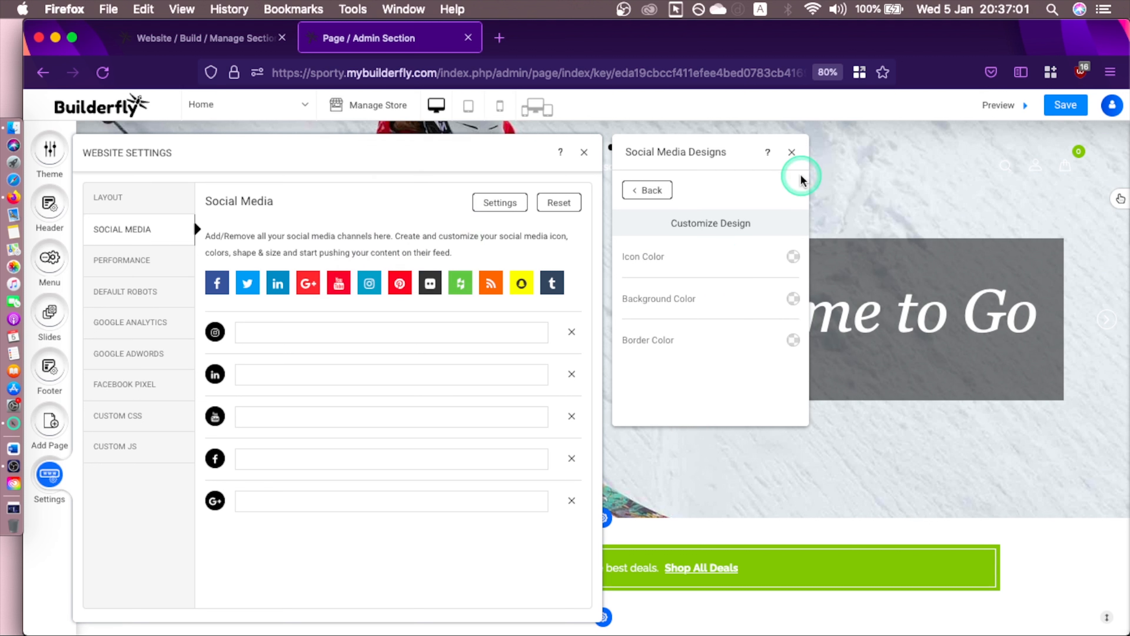
click(791, 152)
Review the Performance, Default Robots, Google Analytics, Google AdWords, Facebook Pixel, Custom CSS and Custom JS settings.
click(144, 262)
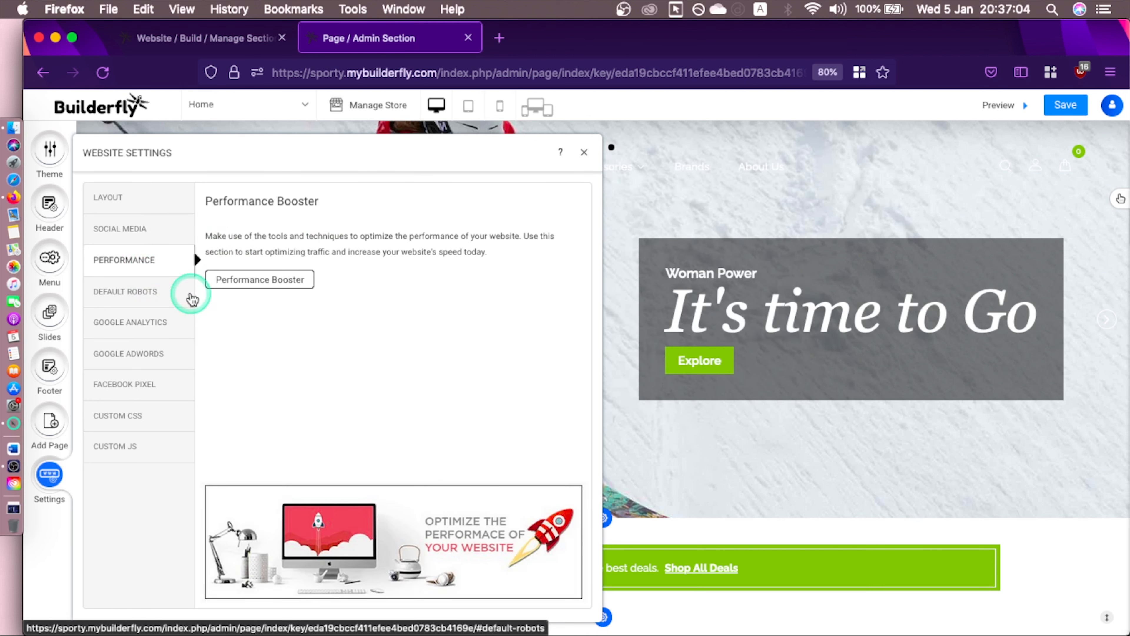
click(133, 298)
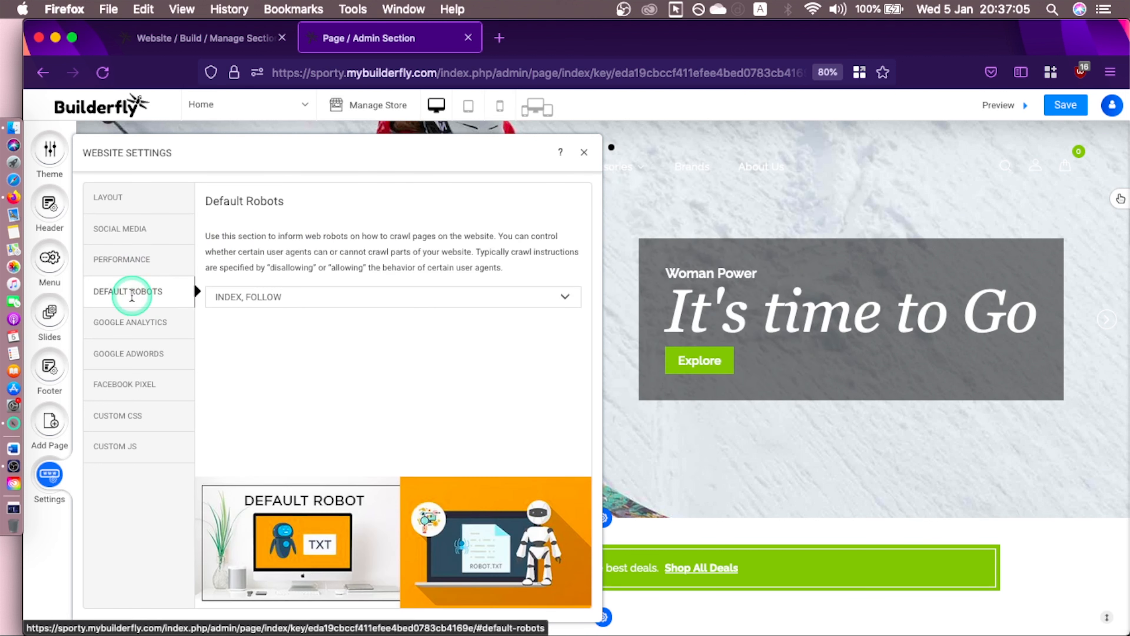
click(252, 302)
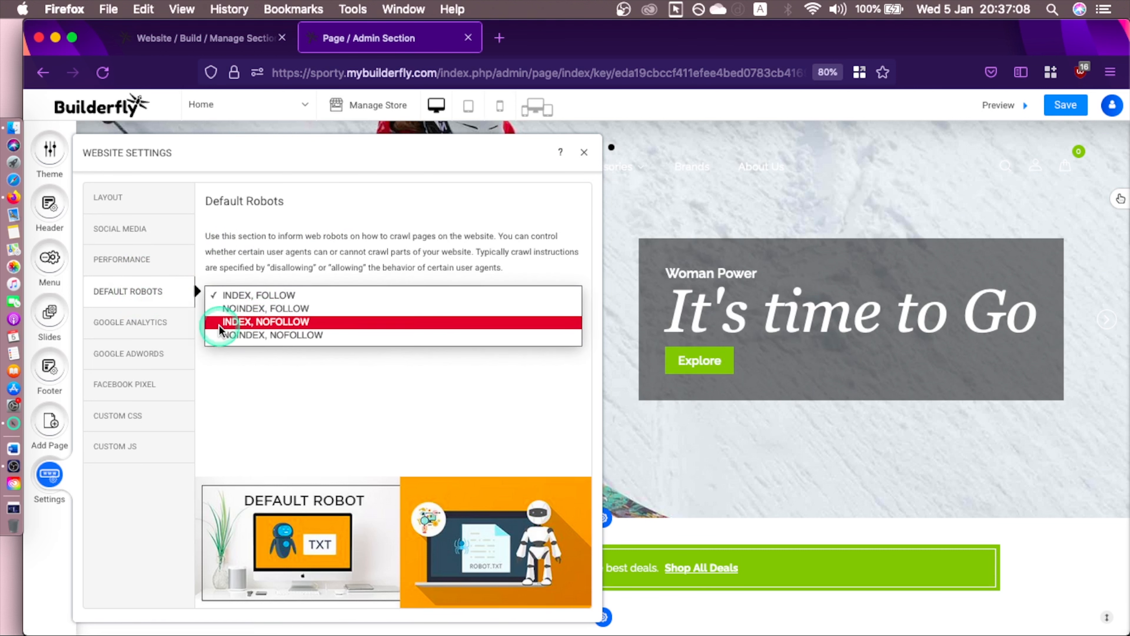
click(165, 327)
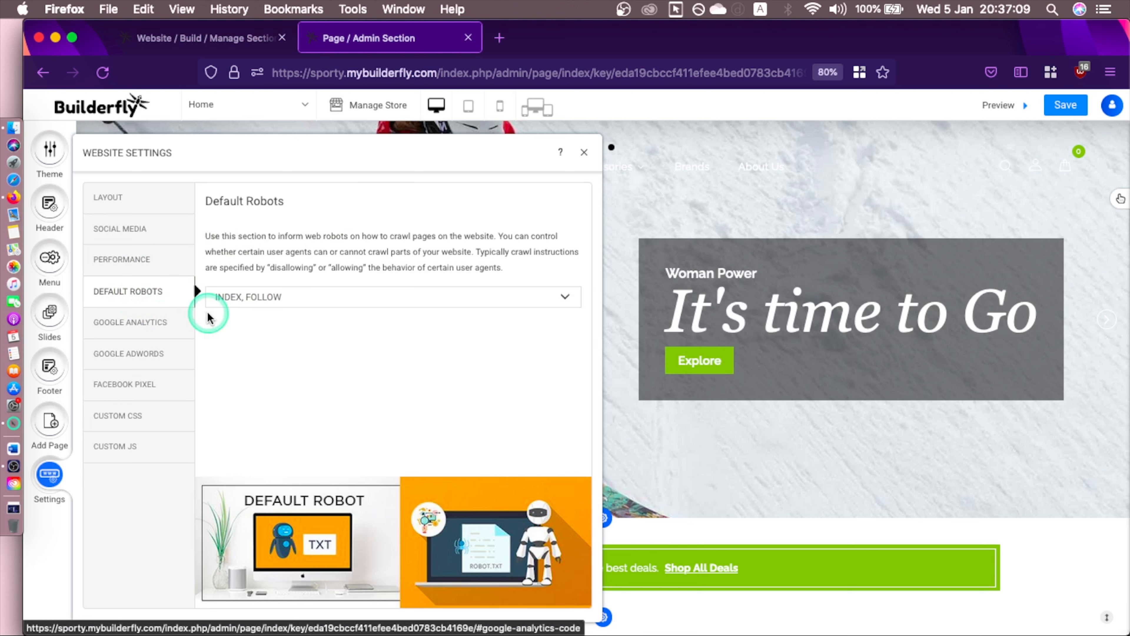
click(147, 324)
click(242, 309)
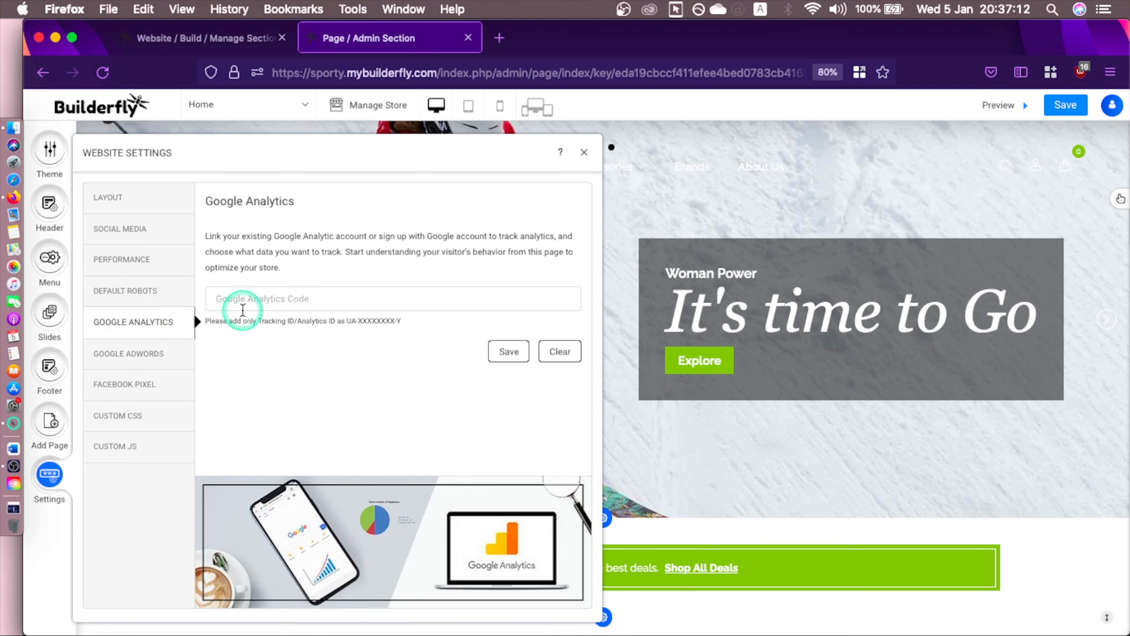
click(154, 356)
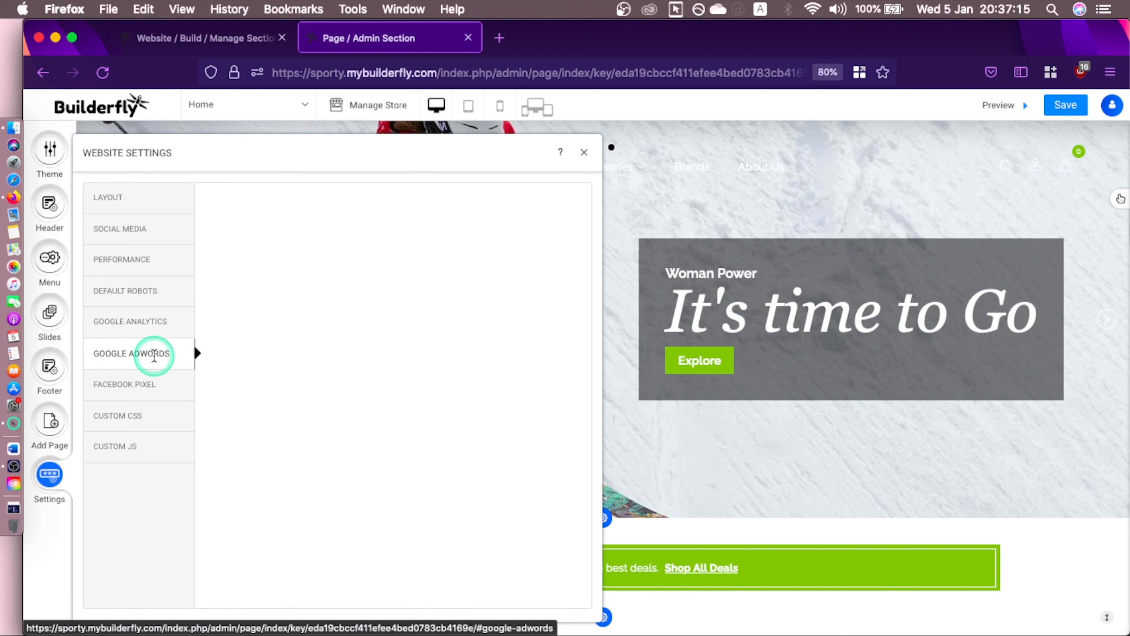
click(153, 392)
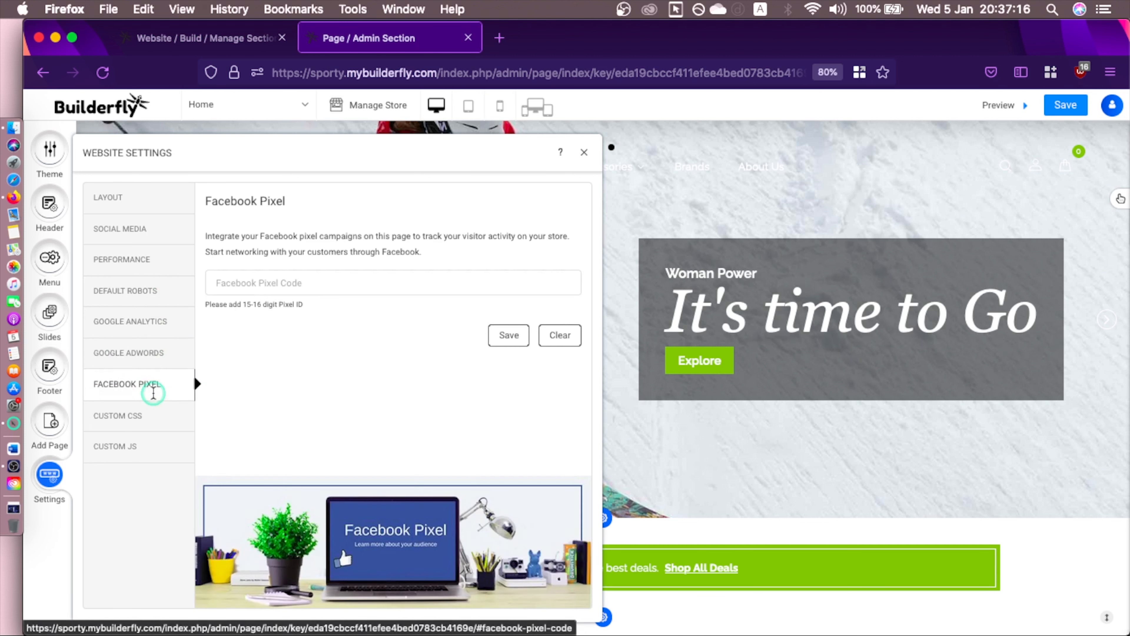
click(324, 283)
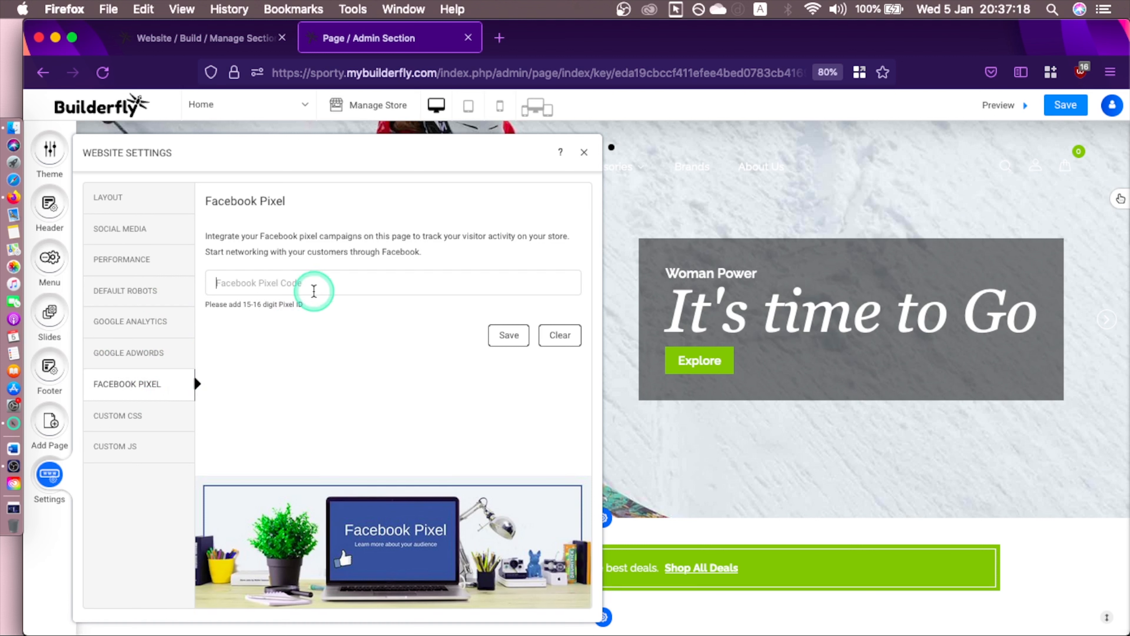
click(181, 378)
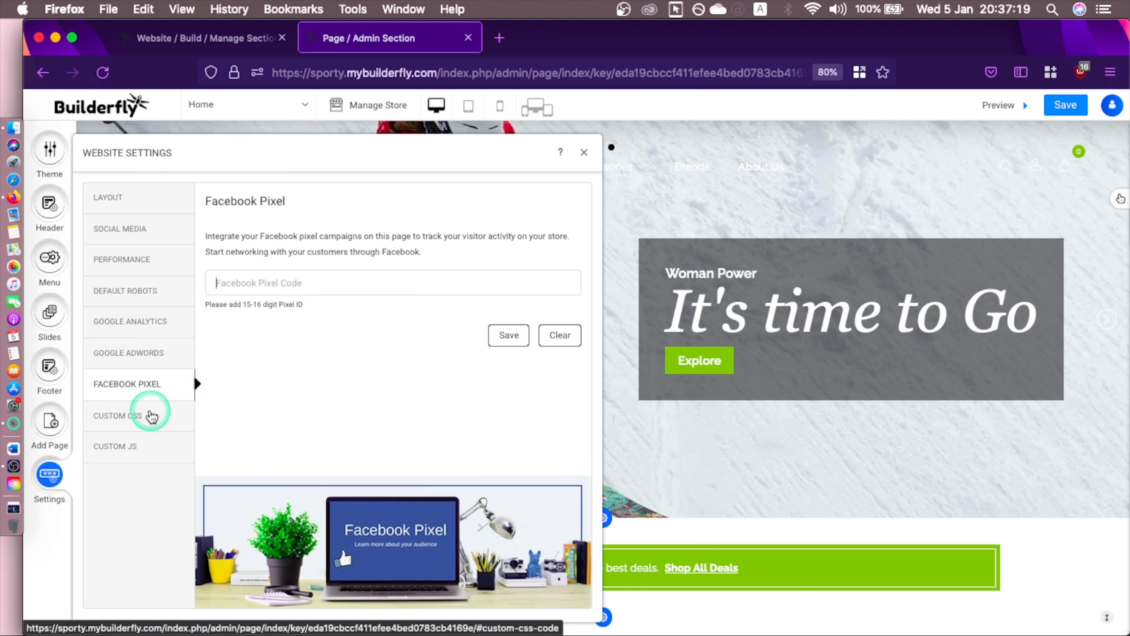
click(149, 417)
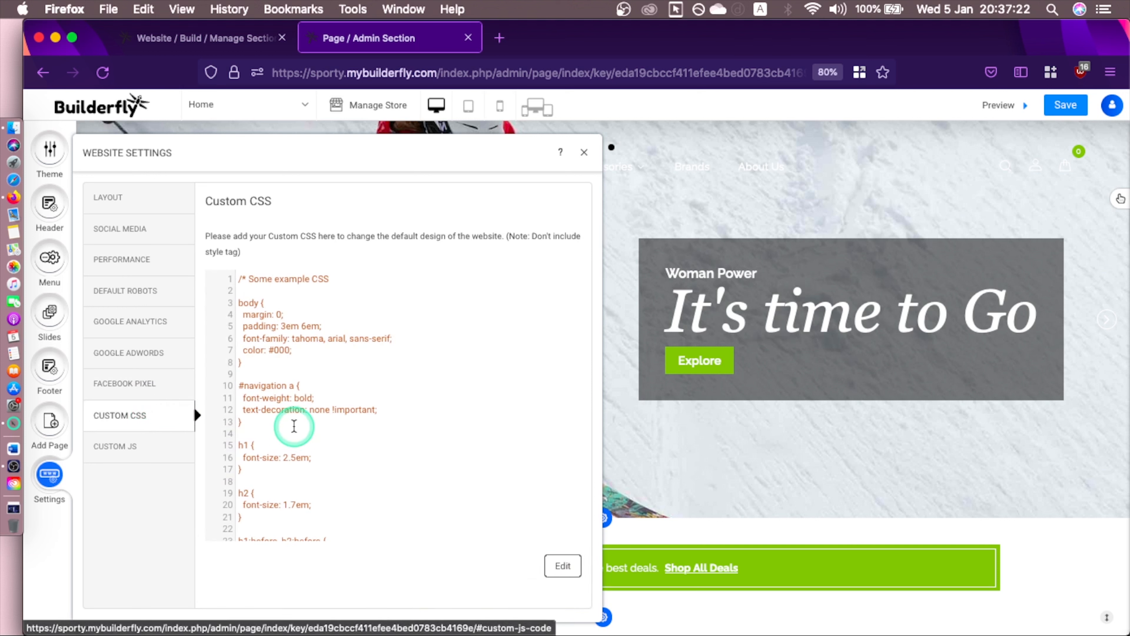
click(164, 451)
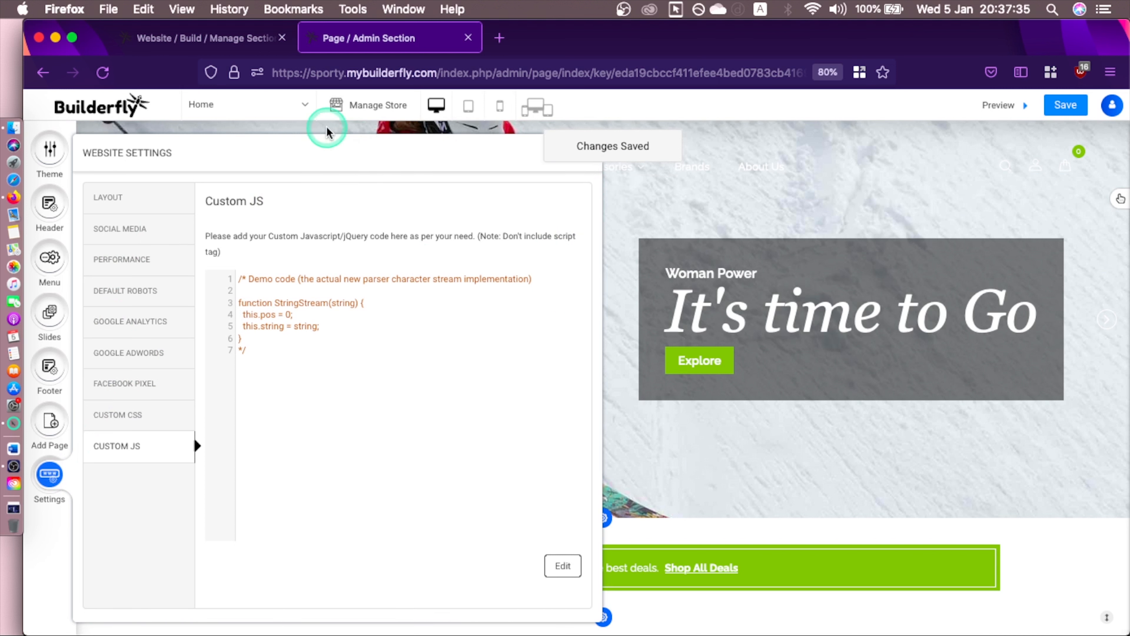
Close the website settings and save the storefront changes.
click(271, 131)
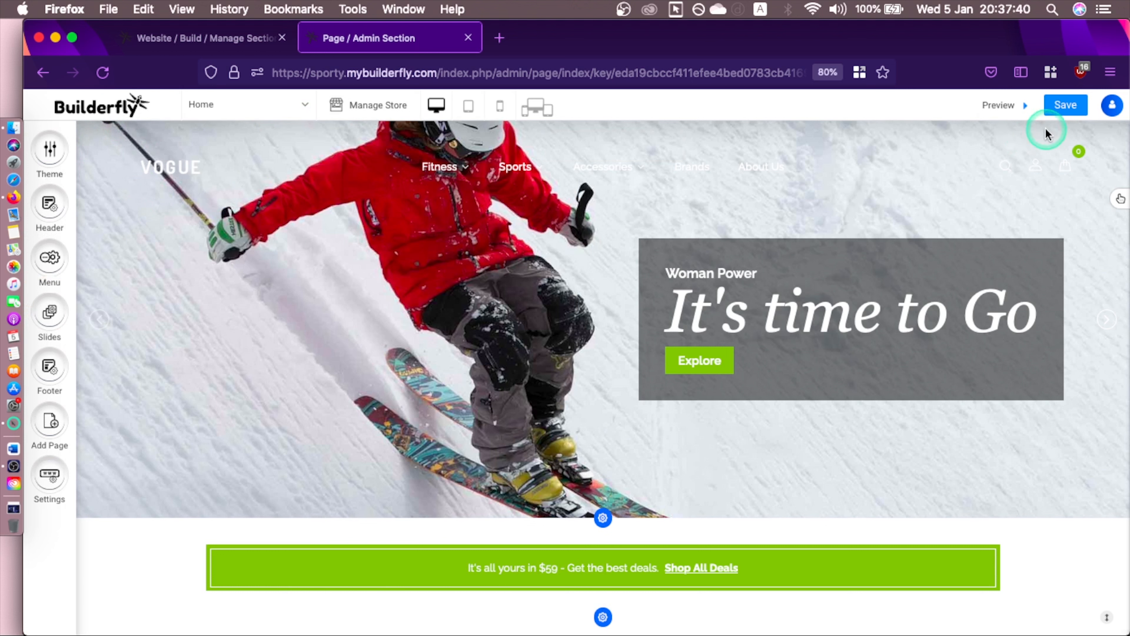
click(1073, 114)
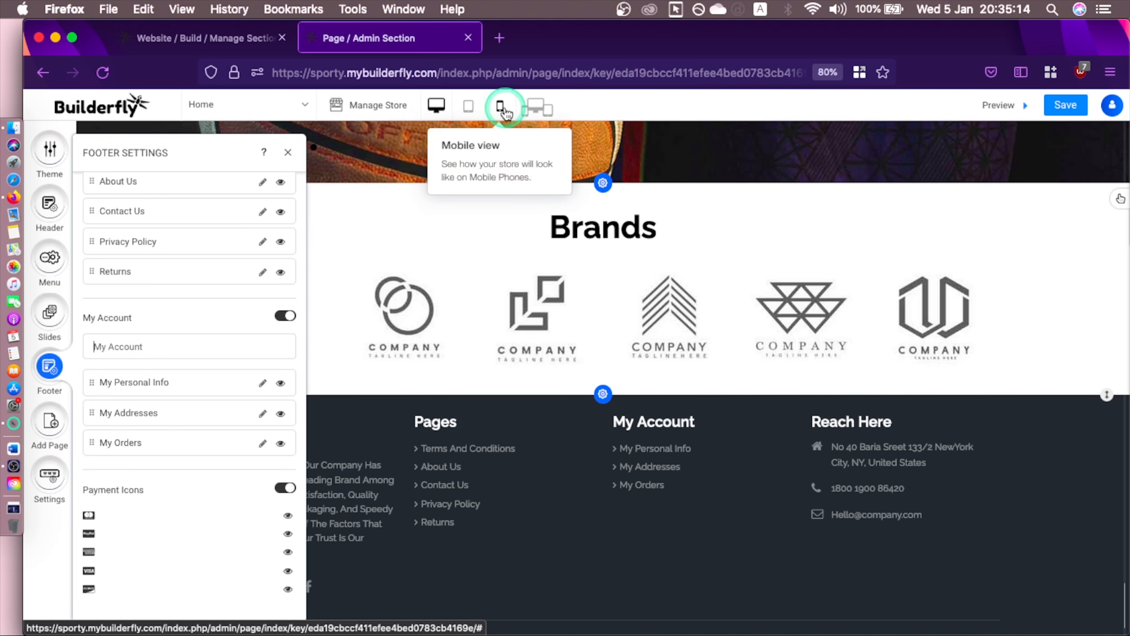
Preview the storefront in Multi view, check the desktop, tablet and mobile layouts, and return to the desktop view.
click(538, 111)
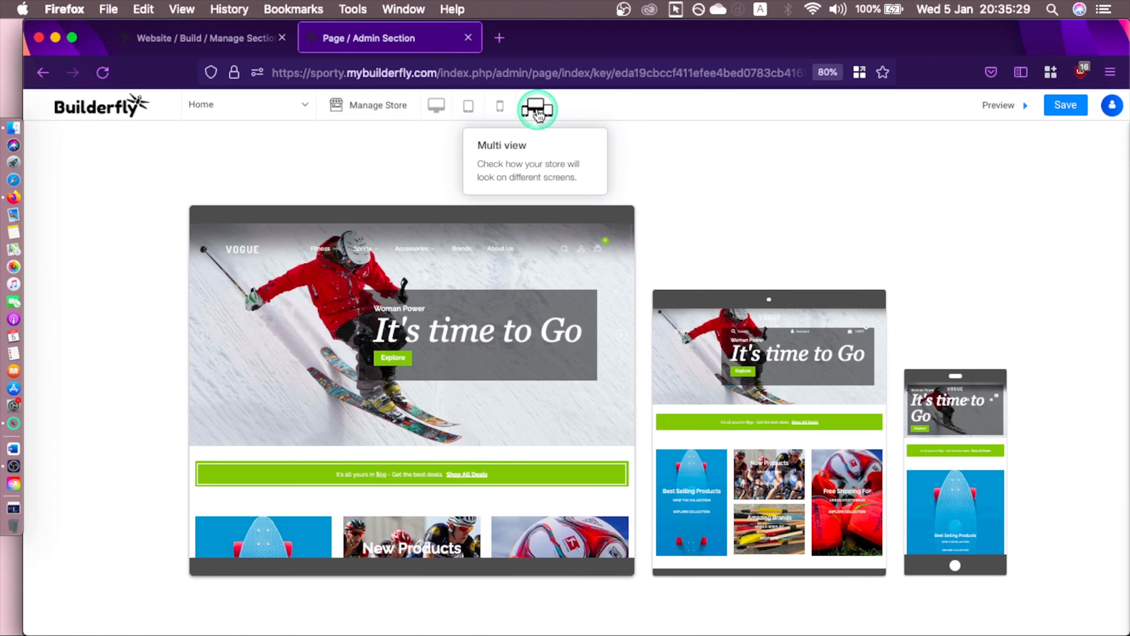
scroll(940, 441, down, 5)
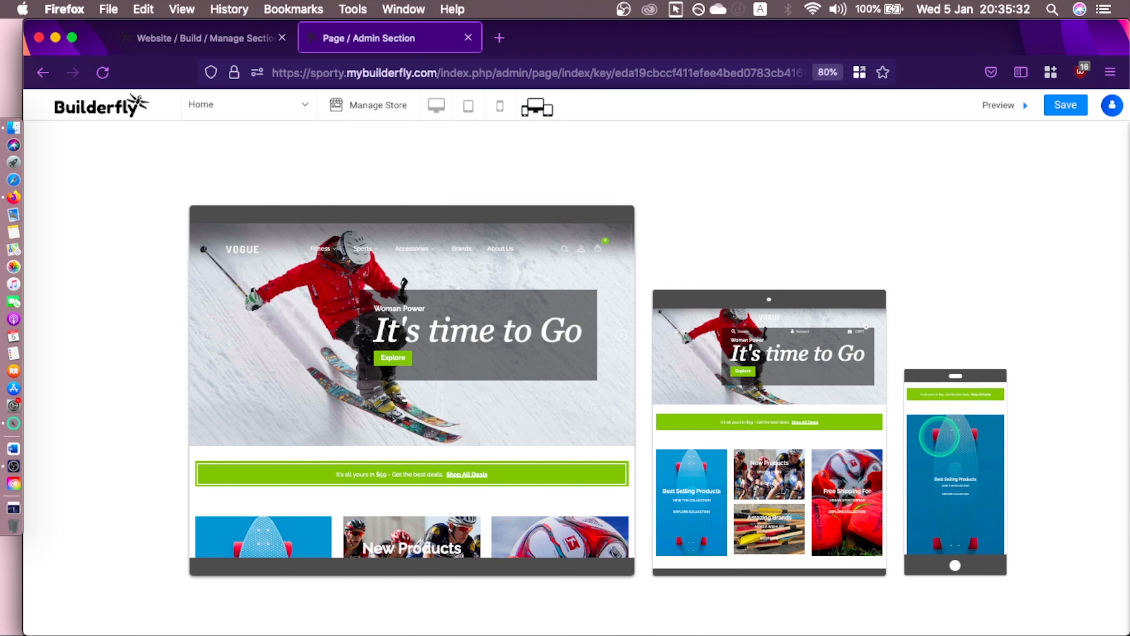
scroll(499, 443, down, 2)
scroll(498, 443, down, 10)
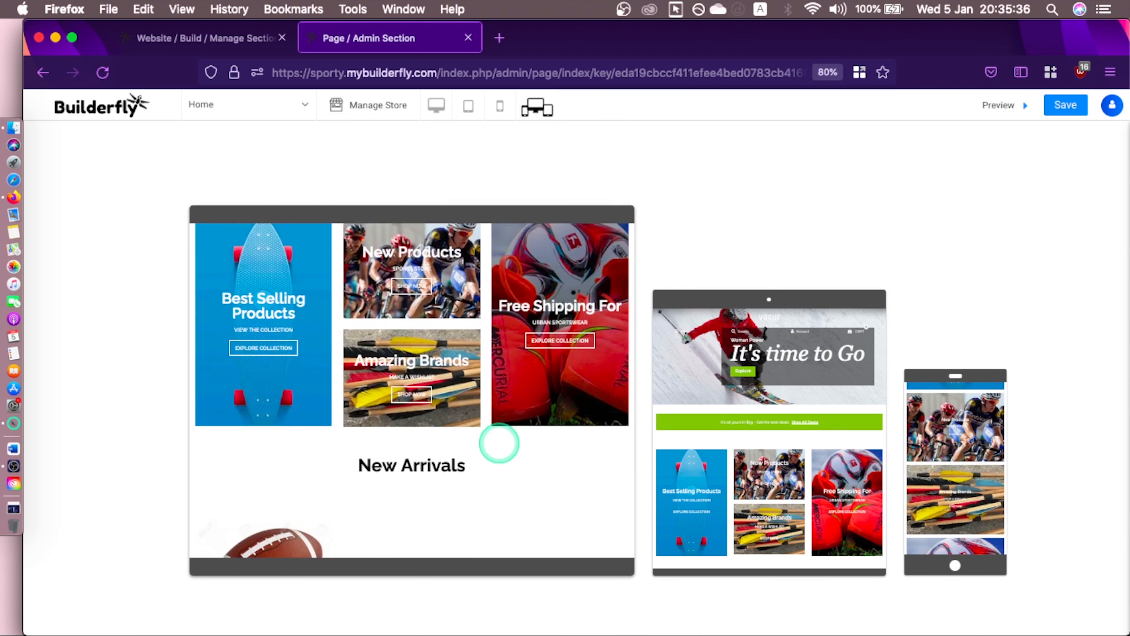
scroll(805, 430, down, 2)
scroll(805, 431, down, 6)
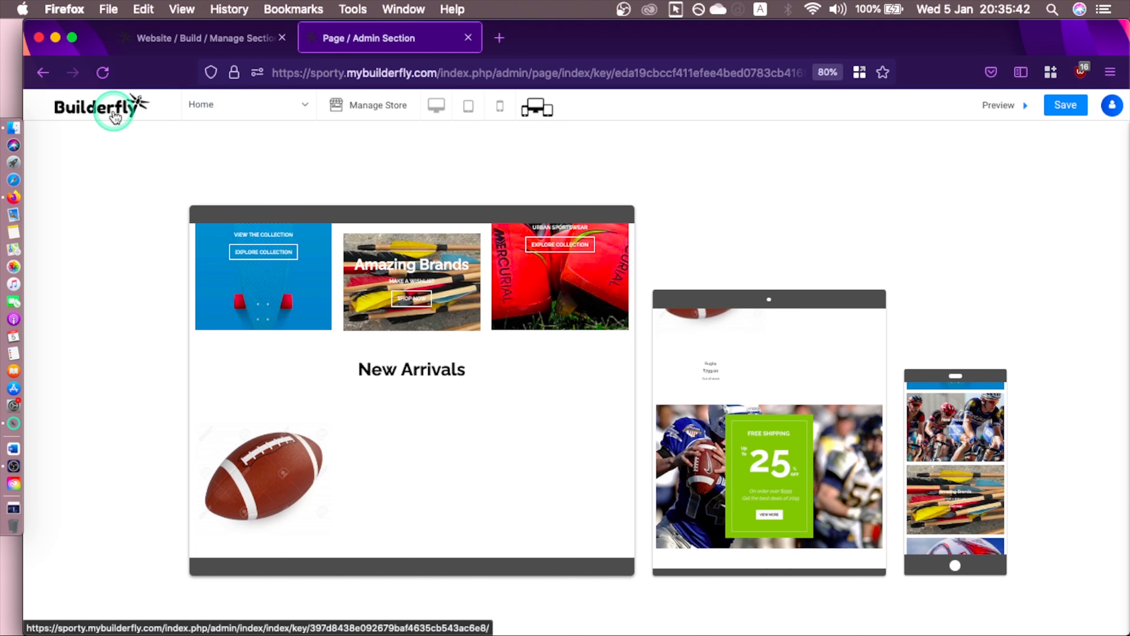
click(436, 105)
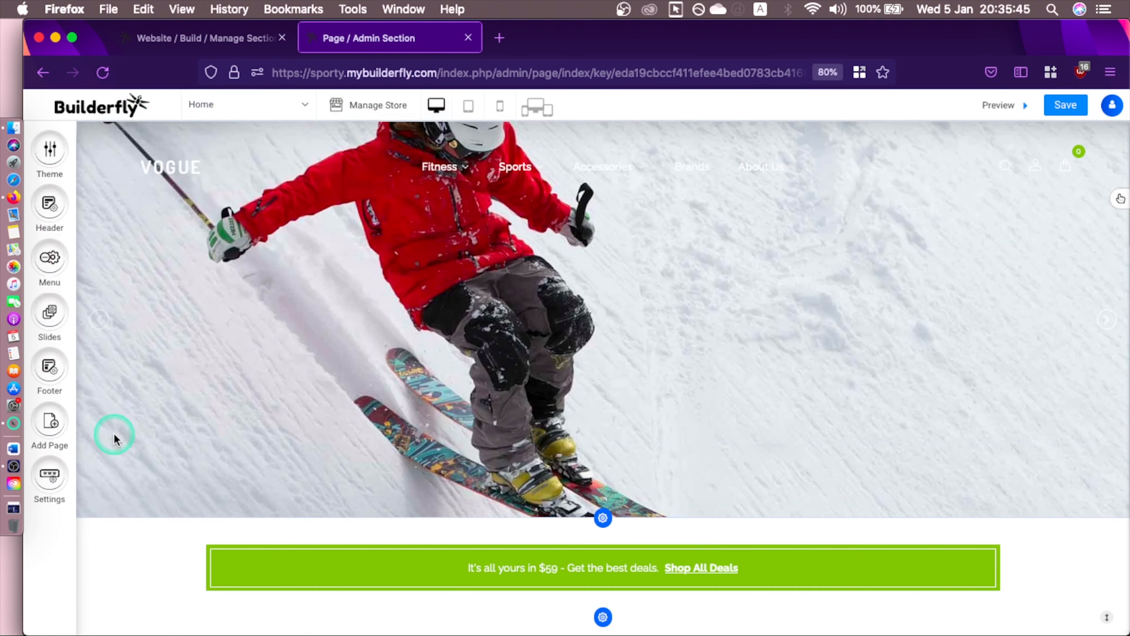
Open the static page settings and review the Blank Page form and the About Us page templates.
click(50, 432)
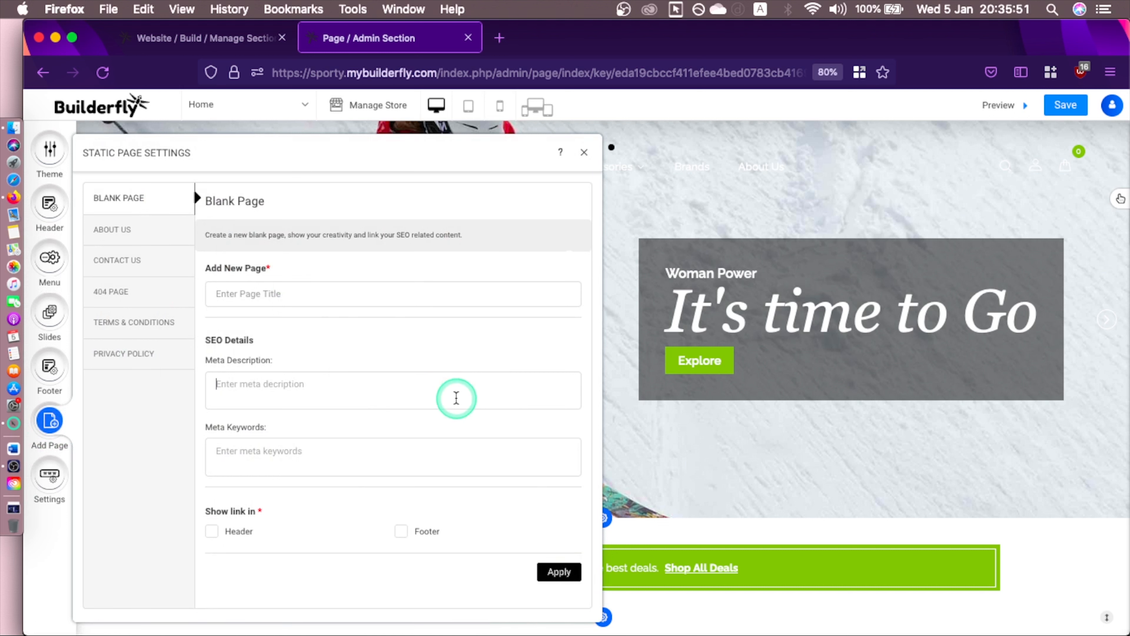
click(383, 470)
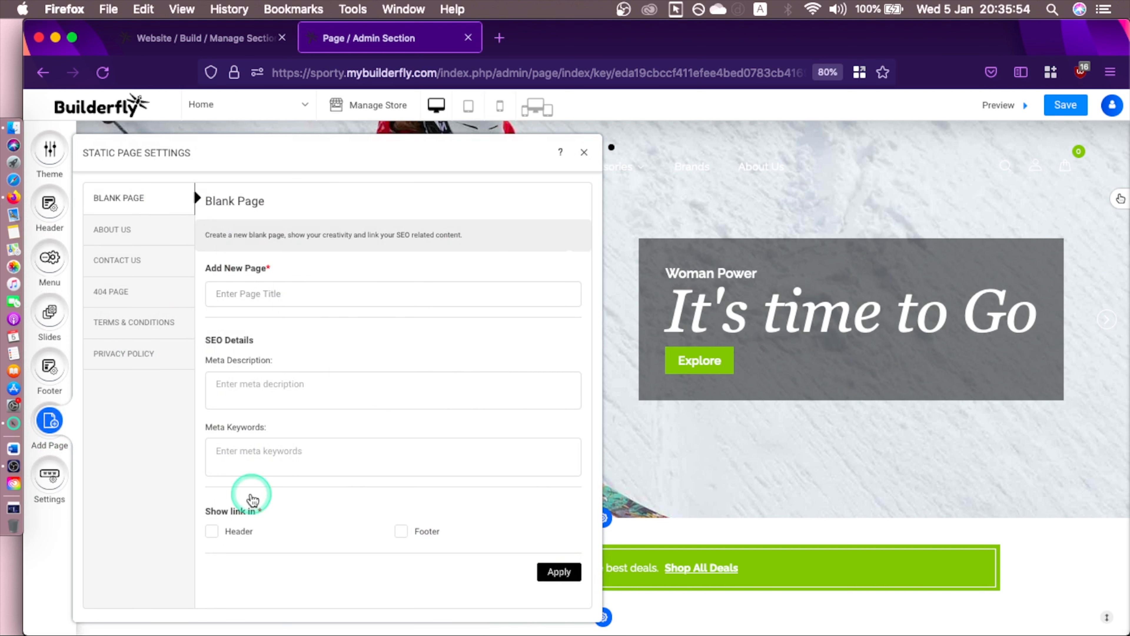
click(152, 237)
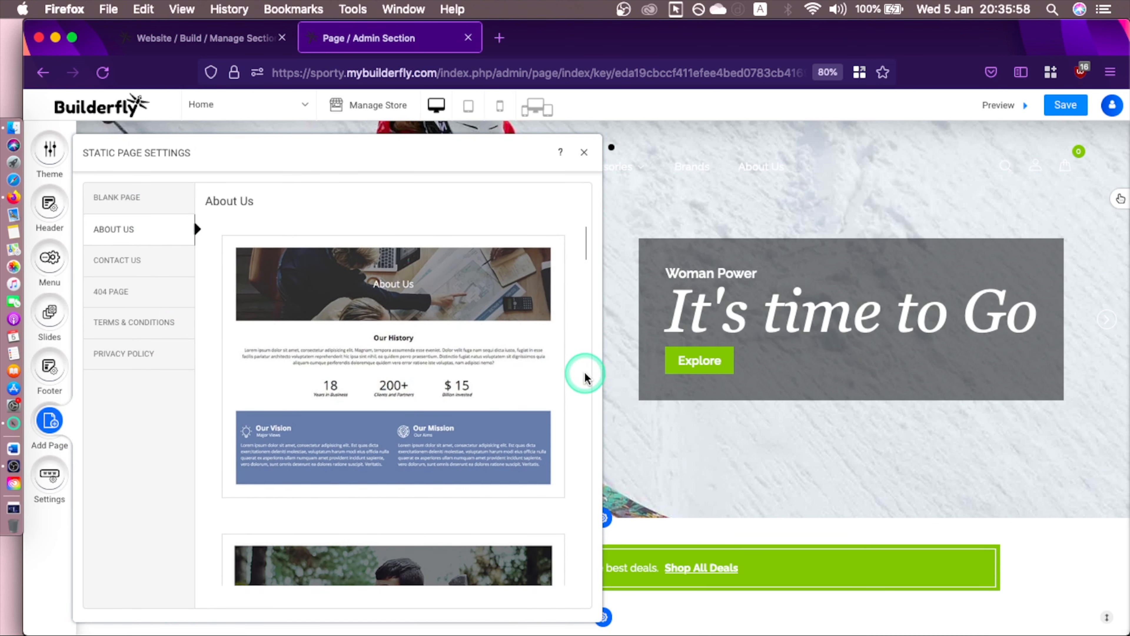
scroll(585, 378, down, 5)
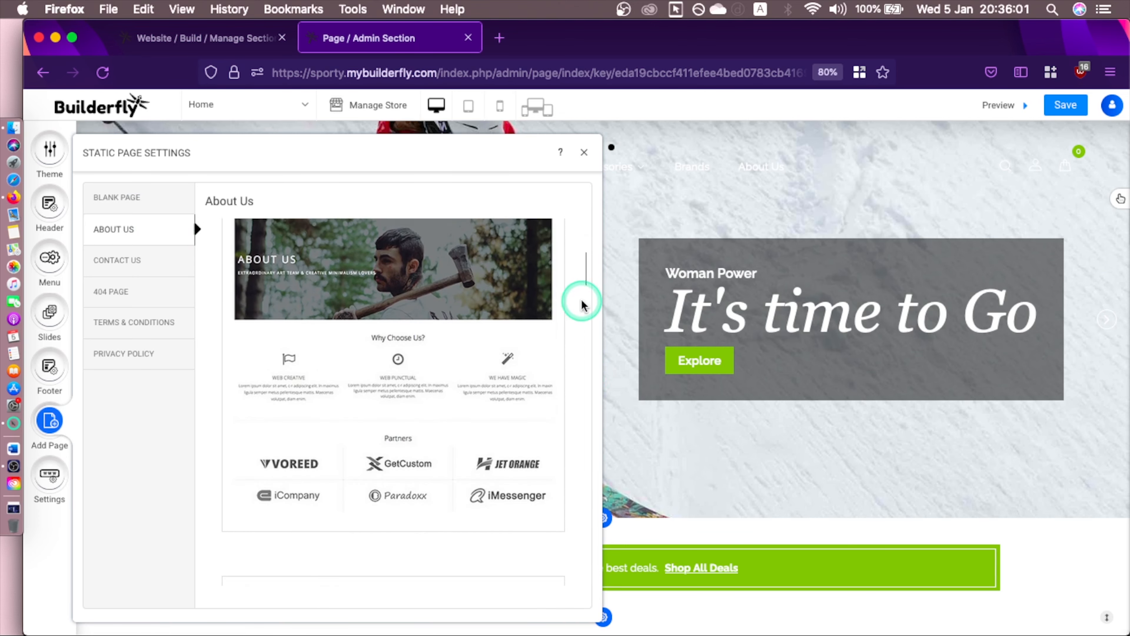
drag(590, 273, 588, 398)
click(324, 291)
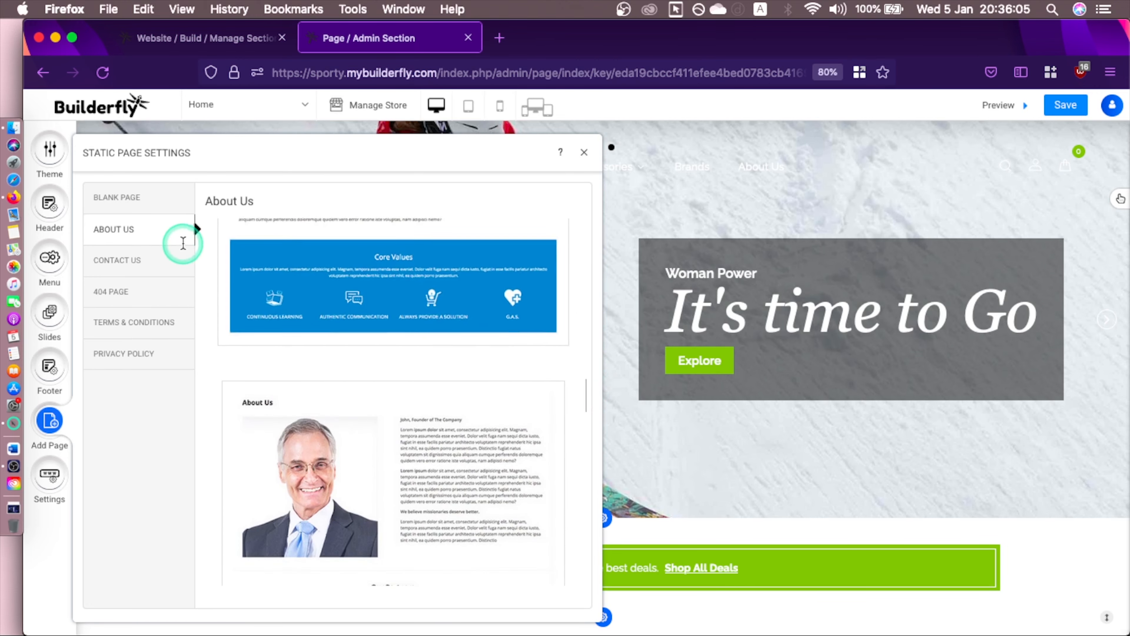
View the Contact Us, Terms & Conditions and Privacy Policy page templates.
click(151, 258)
click(151, 317)
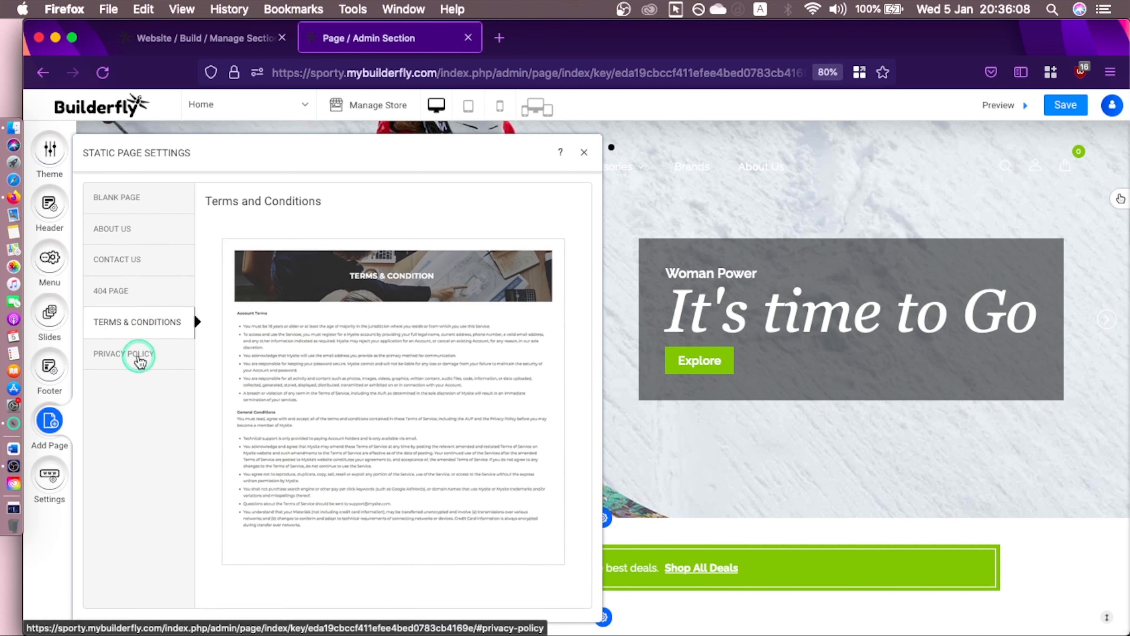
click(140, 355)
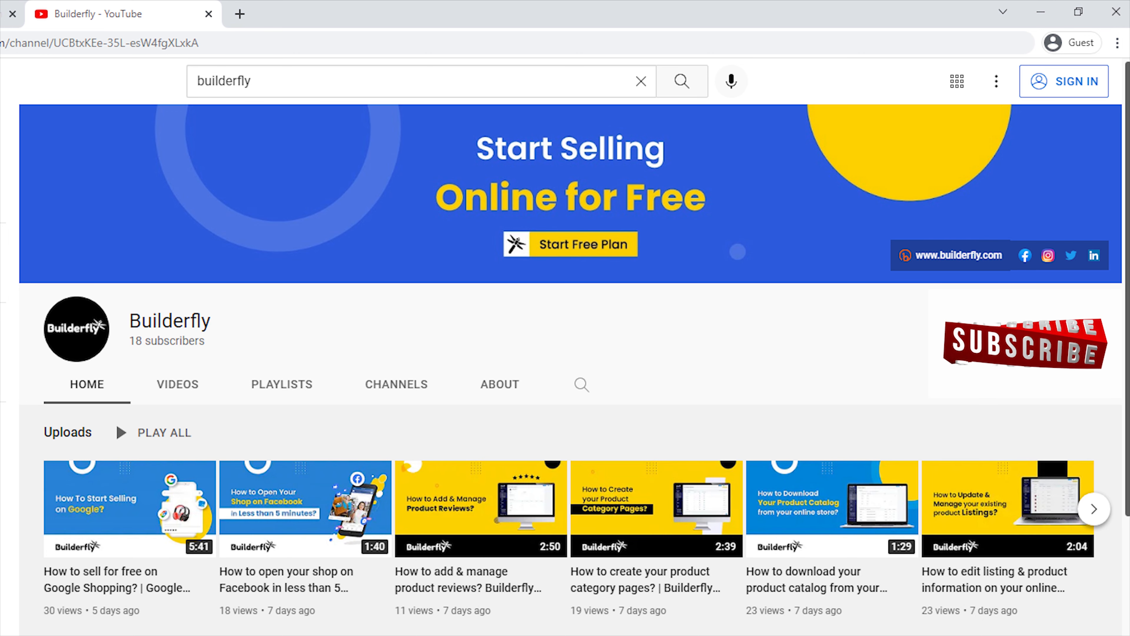